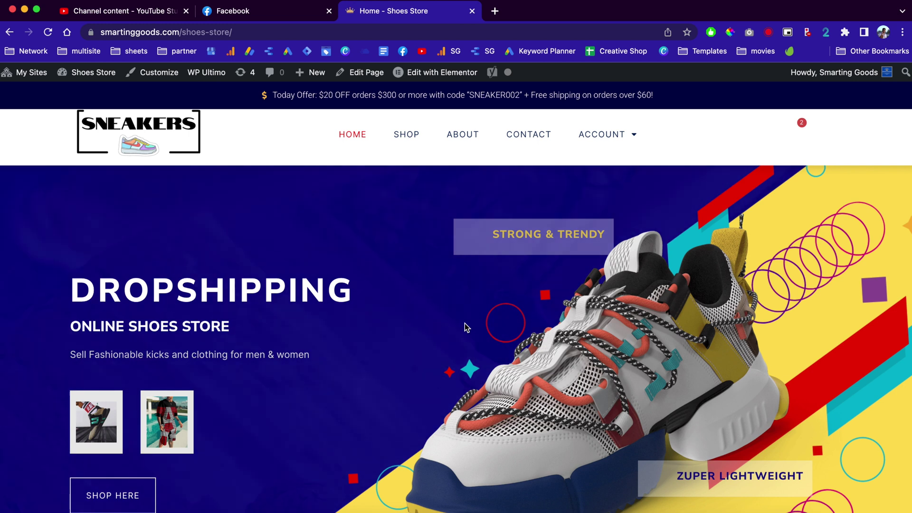
Step: Scroll down the Shoes Store homepage past the category cards to the sale products
{"action": "scroll", "coordinate": [464, 327], "scroll_direction": "down", "scroll_amount": 6}
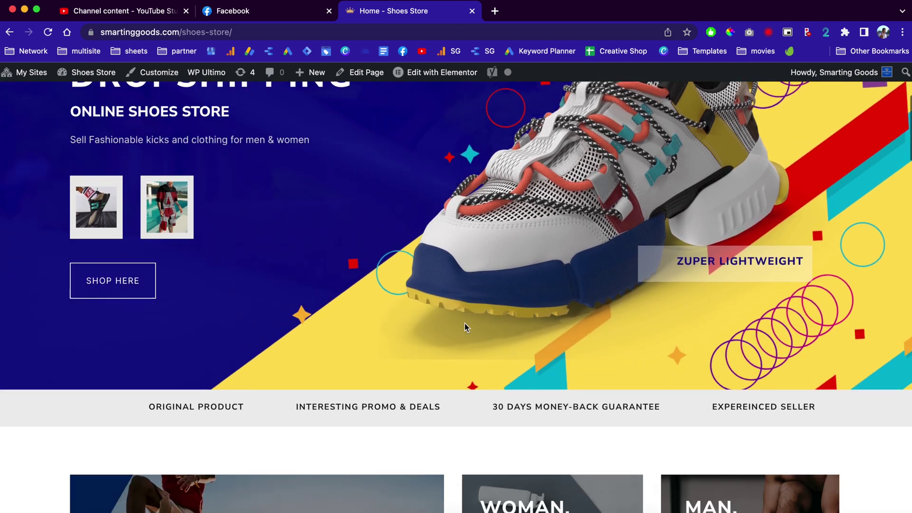
{"action": "scroll", "coordinate": [465, 327], "scroll_direction": "down", "scroll_amount": 10}
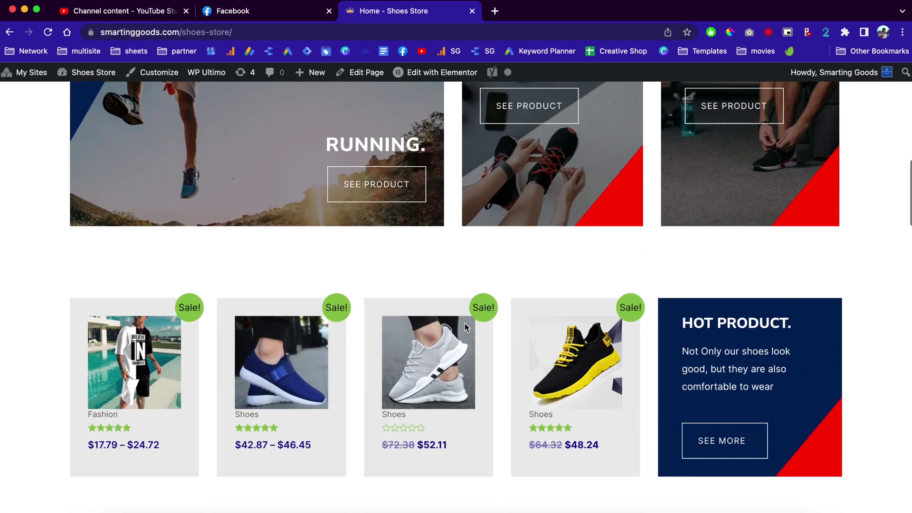
{"action": "scroll", "coordinate": [464, 327], "scroll_direction": "down", "scroll_amount": 1}
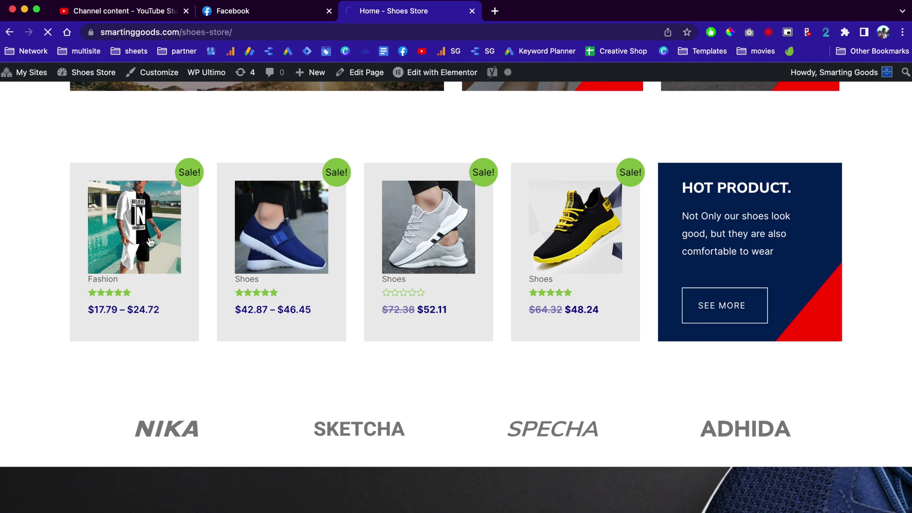
Step: Open the sport suit's full-screen image gallery and page through three images
{"action": "scroll", "coordinate": [244, 313], "scroll_direction": "down", "scroll_amount": 2}
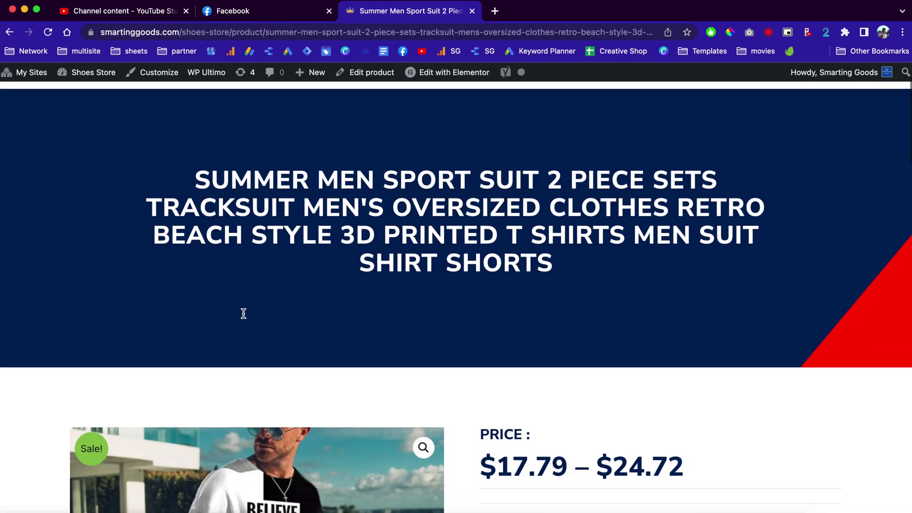
{"action": "scroll", "coordinate": [243, 313], "scroll_direction": "down", "scroll_amount": 6}
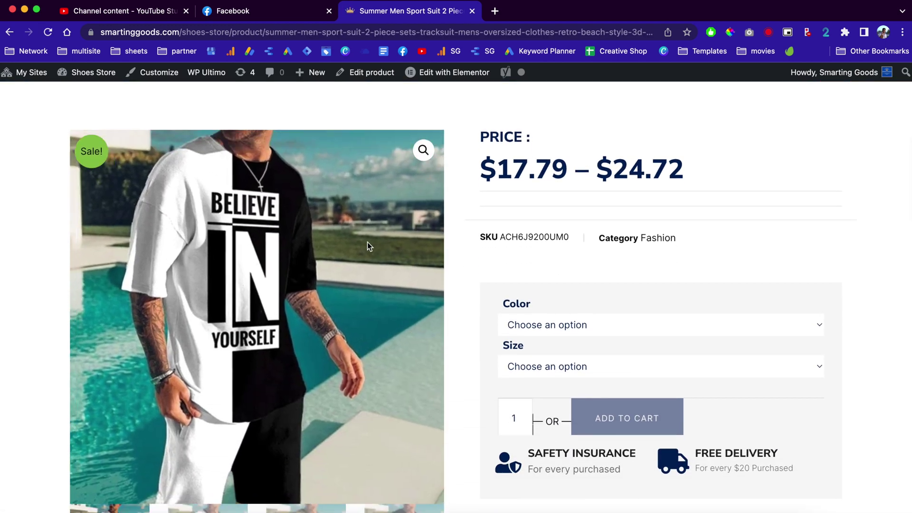
{"action": "left_click", "coordinate": [423, 150]}
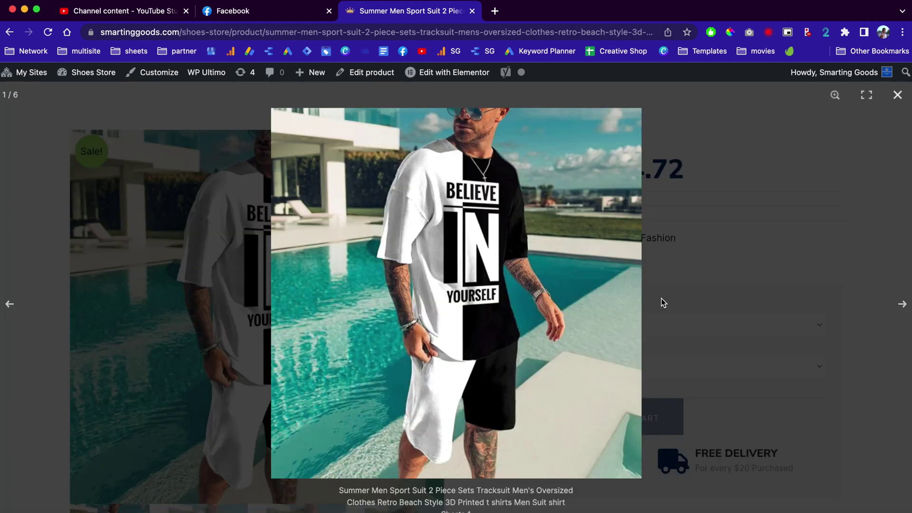
{"action": "left_click", "coordinate": [902, 304]}
{"action": "left_click", "coordinate": [902, 304]}
{"action": "left_click", "coordinate": [902, 304]}
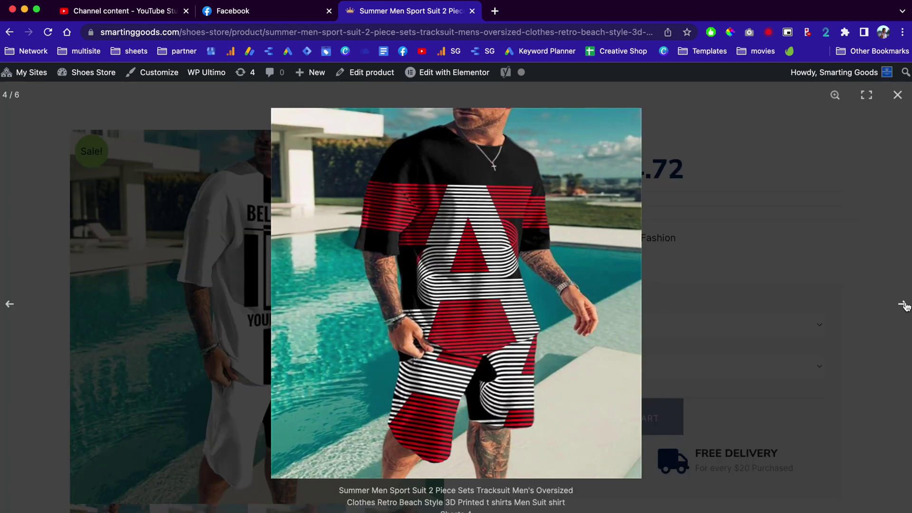
{"action": "left_click", "coordinate": [902, 304]}
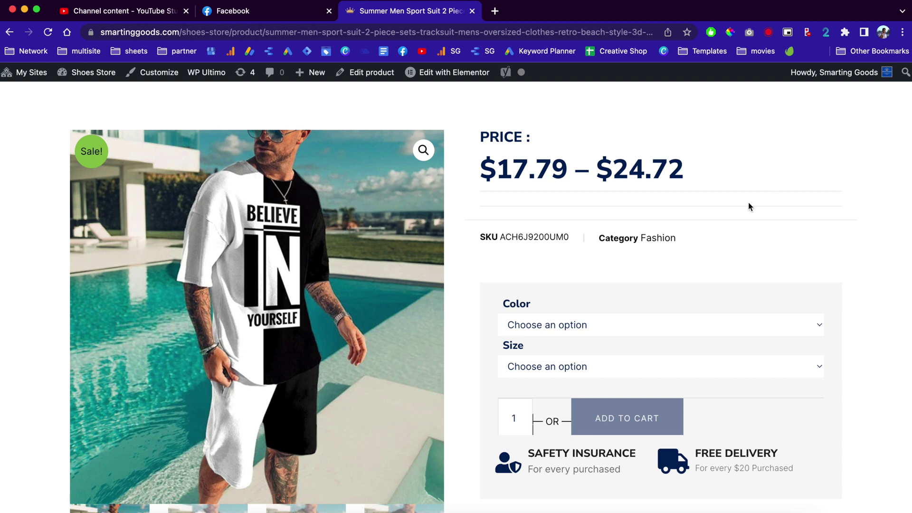
Step: Choose colour TS1106 and size S for the suit, revealing its $24.72 price
{"action": "left_click", "coordinate": [601, 332]}
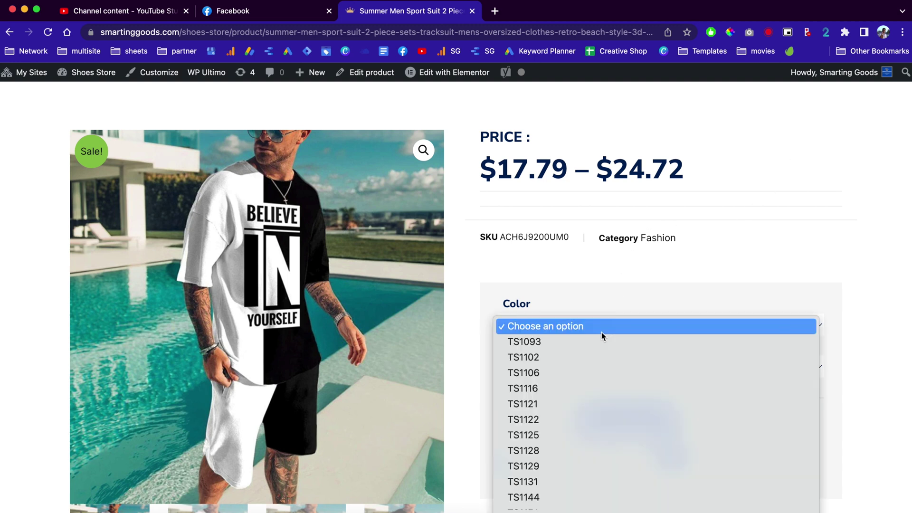
{"action": "left_click", "coordinate": [585, 375]}
{"action": "scroll", "coordinate": [584, 380], "scroll_direction": "down", "scroll_amount": 1}
{"action": "scroll", "coordinate": [584, 380], "scroll_direction": "down", "scroll_amount": 1}
{"action": "left_click", "coordinate": [579, 313]}
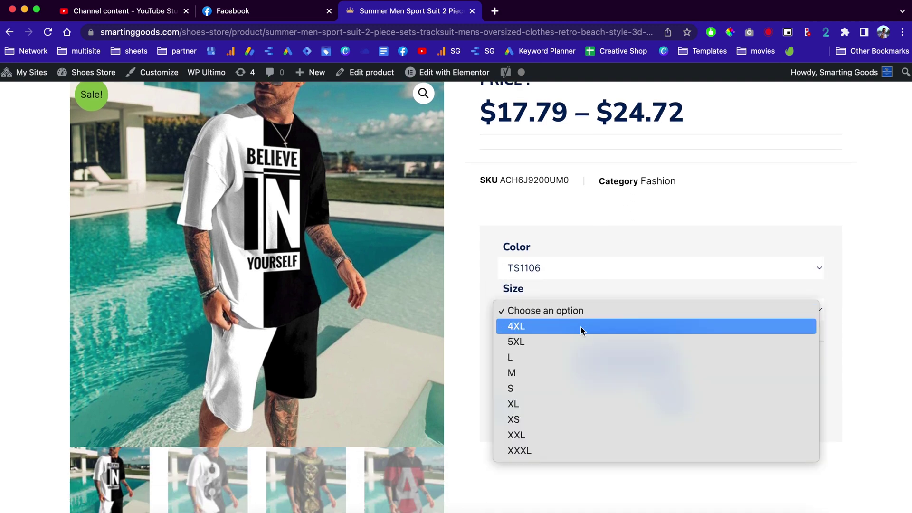
{"action": "left_click", "coordinate": [582, 389]}
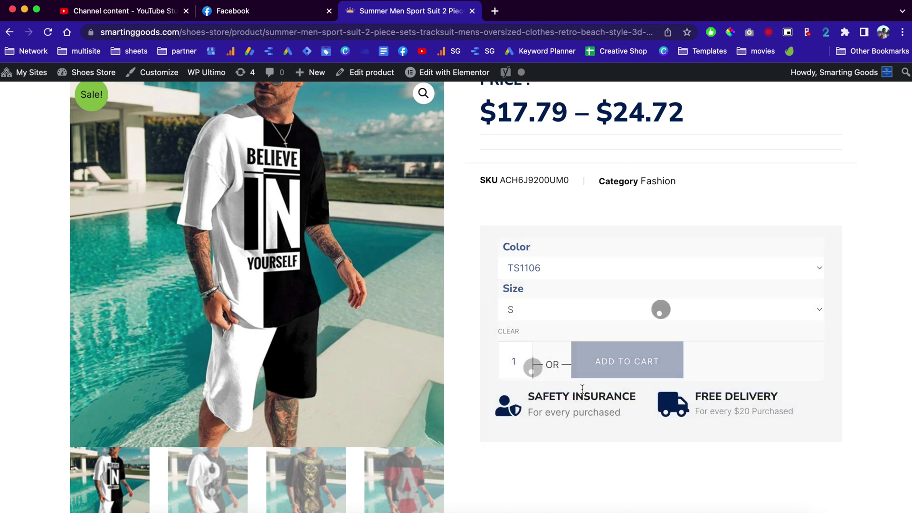
{"action": "scroll", "coordinate": [578, 356], "scroll_direction": "down", "scroll_amount": 2}
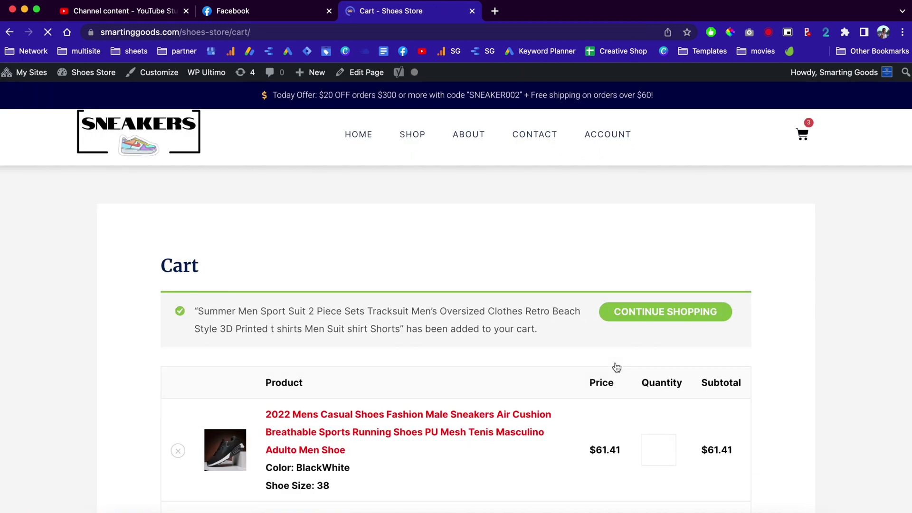
Step: Review the cart holding the TS1106 size S sport suit
{"action": "scroll", "coordinate": [615, 367], "scroll_direction": "down", "scroll_amount": 3}
{"action": "scroll", "coordinate": [616, 367], "scroll_direction": "down", "scroll_amount": 3}
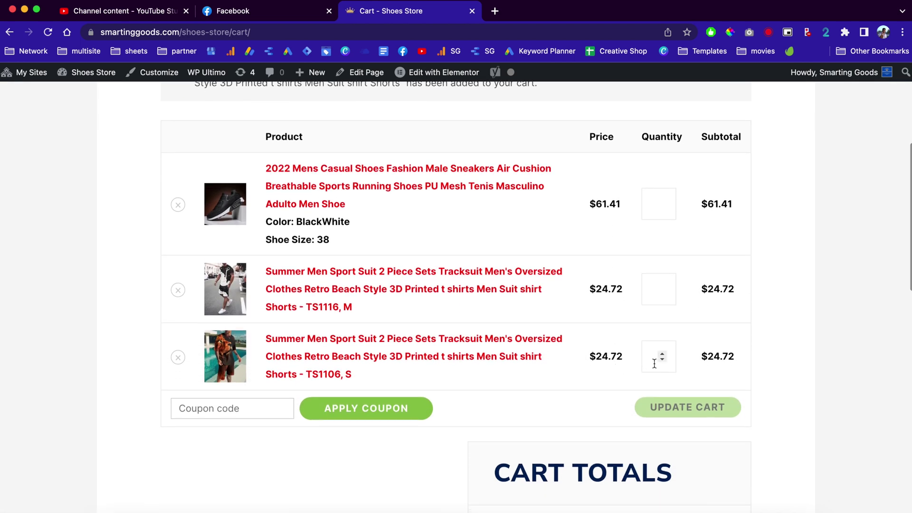
{"action": "scroll", "coordinate": [680, 409], "scroll_direction": "down", "scroll_amount": 5}
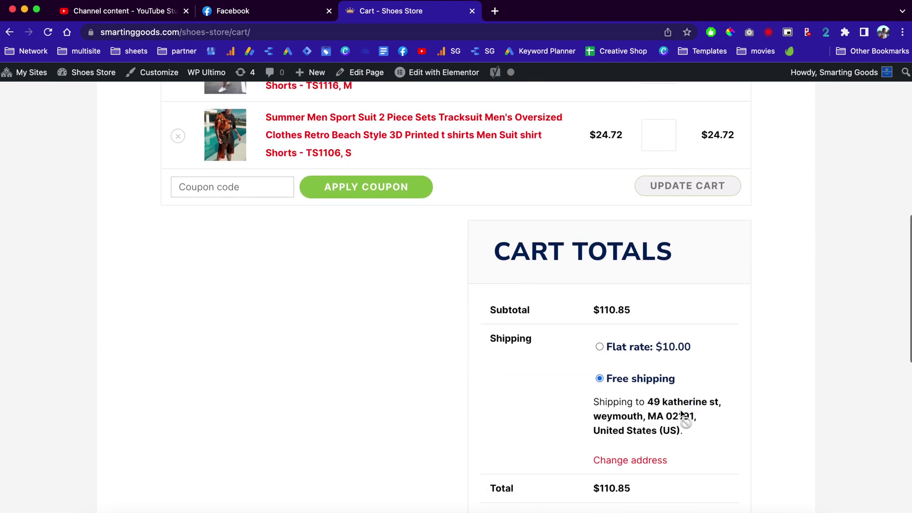
{"action": "scroll", "coordinate": [684, 408], "scroll_direction": "down", "scroll_amount": 2}
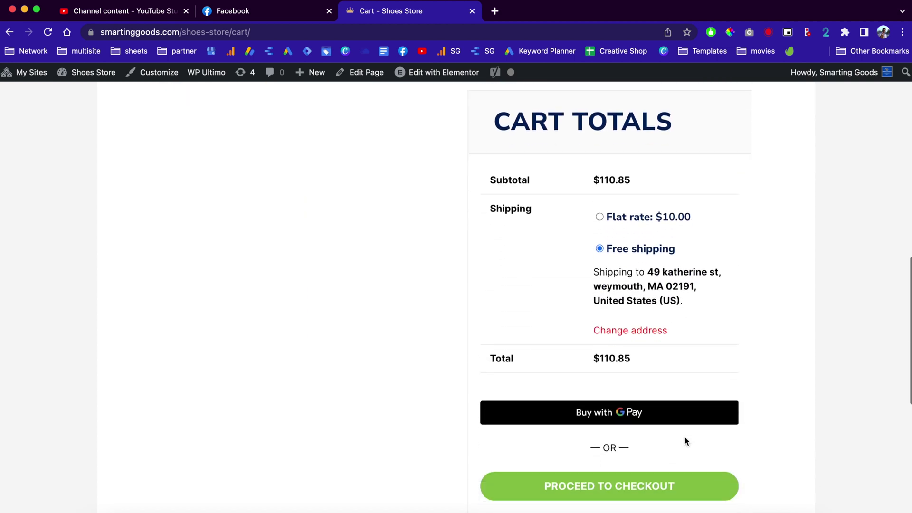
Step: Go from the cart to checkout and review the checkout form
{"action": "left_click", "coordinate": [655, 487]}
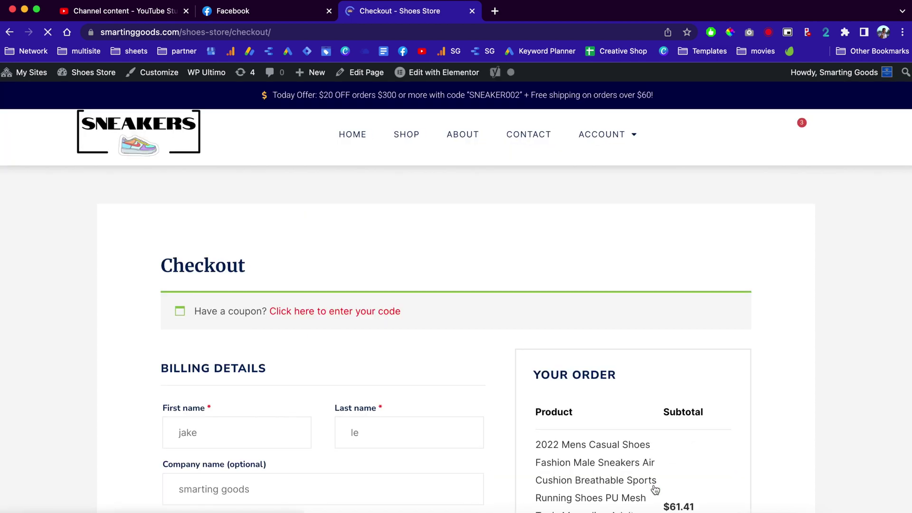
{"action": "scroll", "coordinate": [655, 489], "scroll_direction": "down", "scroll_amount": 2}
{"action": "scroll", "coordinate": [654, 489], "scroll_direction": "down", "scroll_amount": 4}
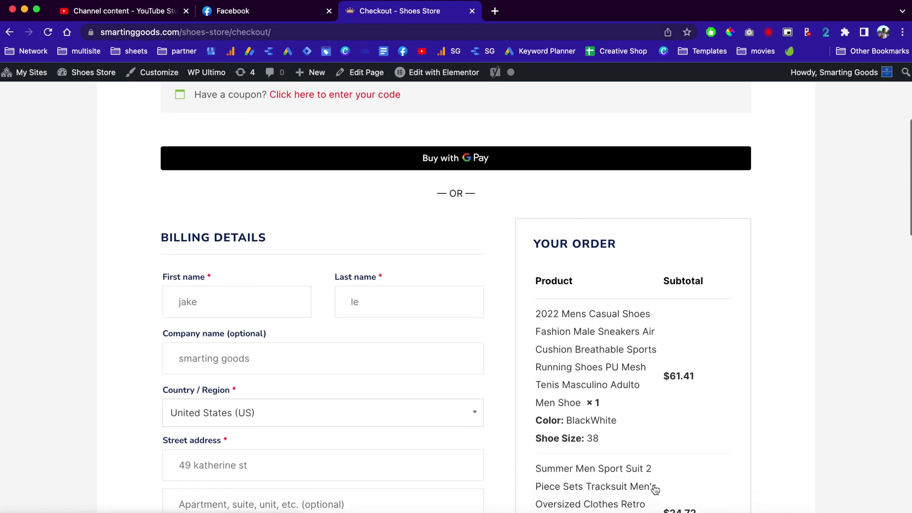
{"action": "scroll", "coordinate": [654, 489], "scroll_direction": "down", "scroll_amount": 7}
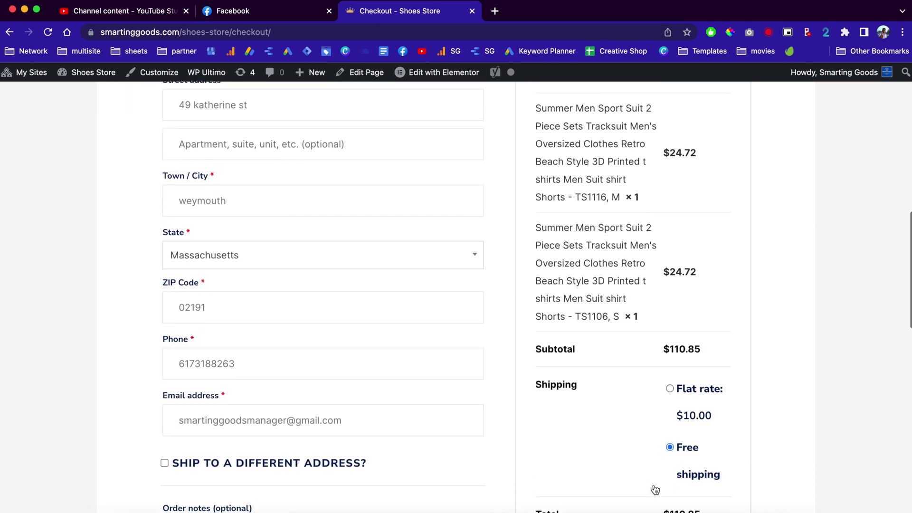
{"action": "scroll", "coordinate": [655, 489], "scroll_direction": "down", "scroll_amount": 7}
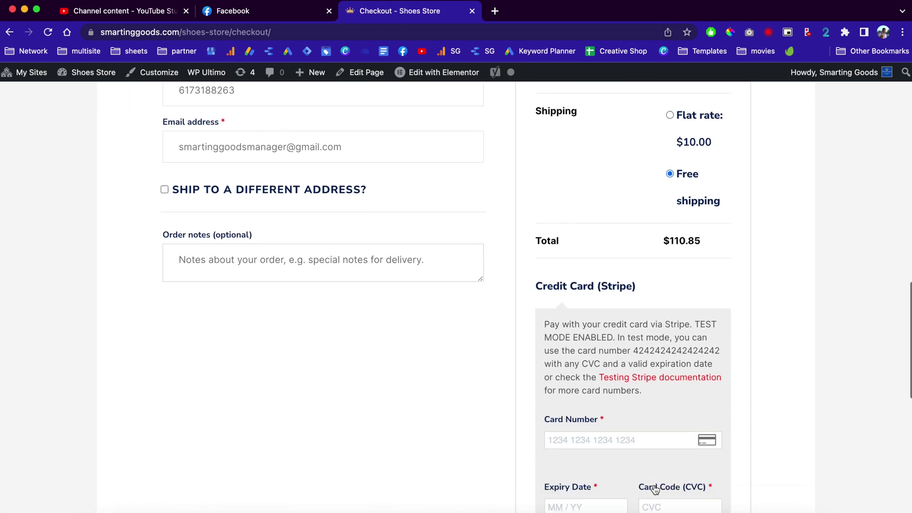
{"action": "scroll", "coordinate": [655, 489], "scroll_direction": "down", "scroll_amount": 6}
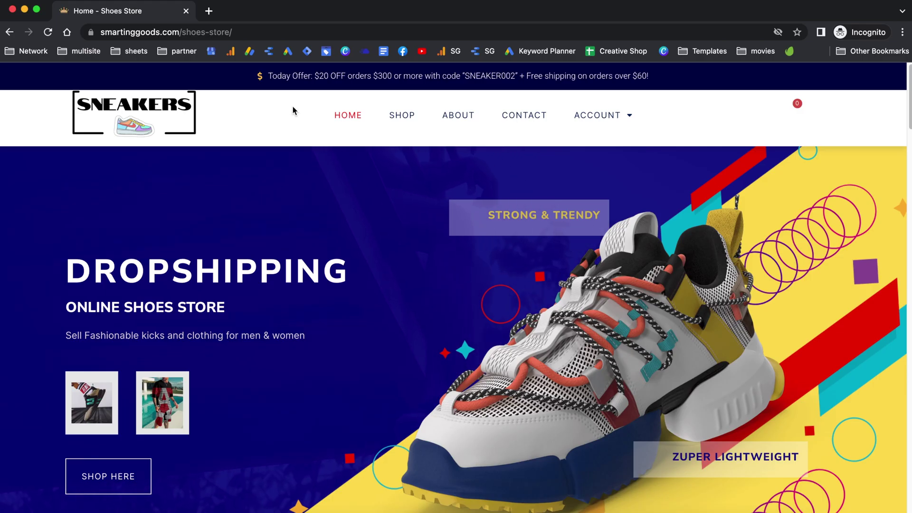
Step: Load smartinggoods.com in a new browser tab
{"action": "left_click", "coordinate": [208, 11]}
{"action": "type", "text": "smartinggoods.com"}
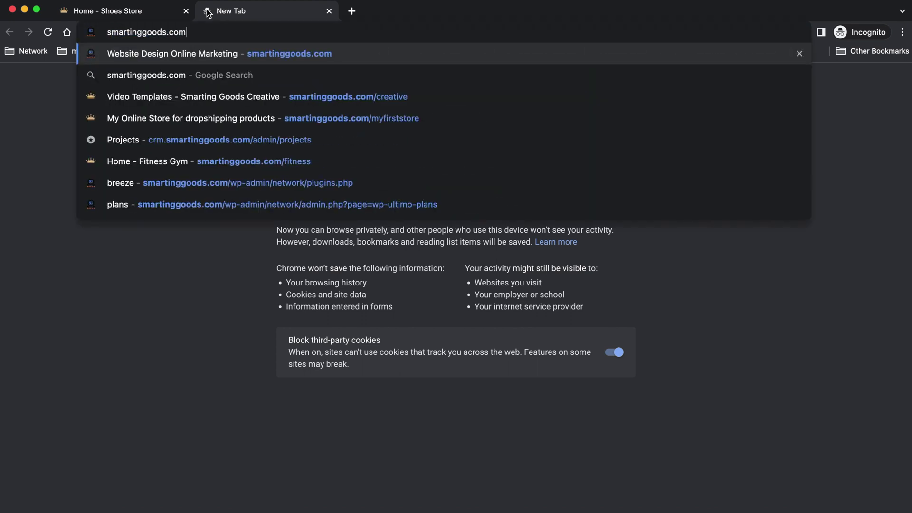
{"action": "key", "text": "Return"}
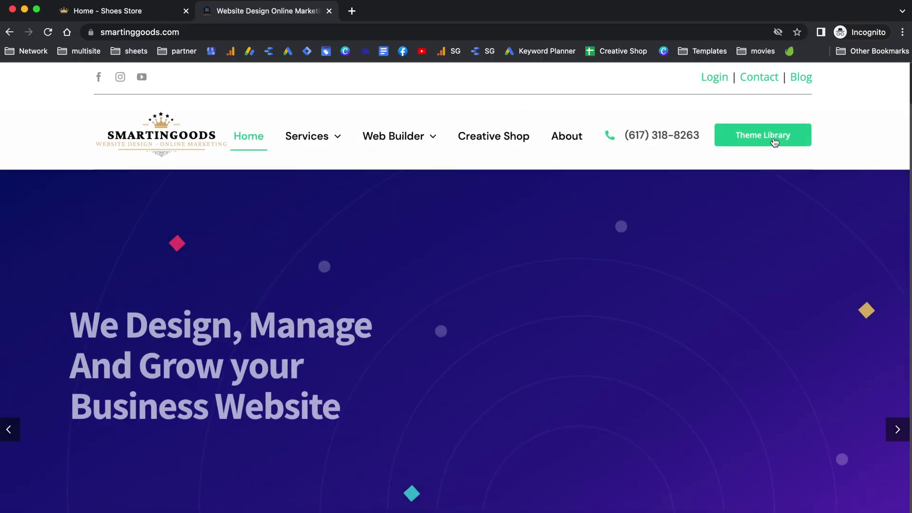
Step: Find the Shoes Store card in the Theme Library and view its template preview
{"action": "left_click", "coordinate": [758, 138]}
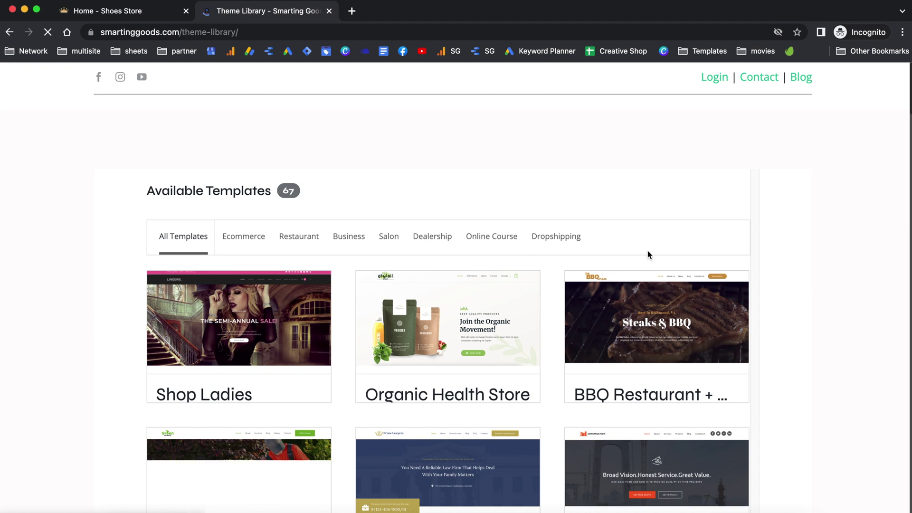
{"action": "scroll", "coordinate": [645, 250], "scroll_direction": "down", "scroll_amount": 5}
{"action": "scroll", "coordinate": [645, 250], "scroll_direction": "down", "scroll_amount": 10}
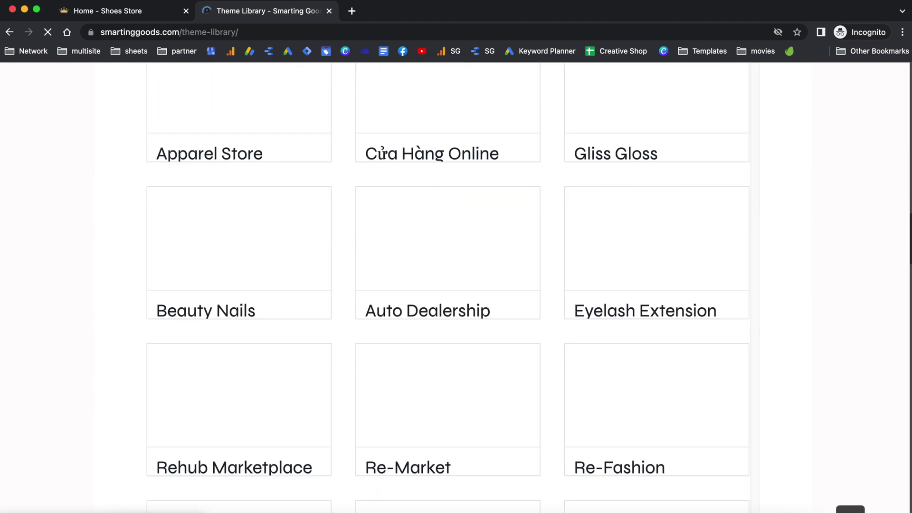
{"action": "scroll", "coordinate": [646, 250], "scroll_direction": "down", "scroll_amount": 15}
{"action": "scroll", "coordinate": [531, 221], "scroll_direction": "up", "scroll_amount": 5}
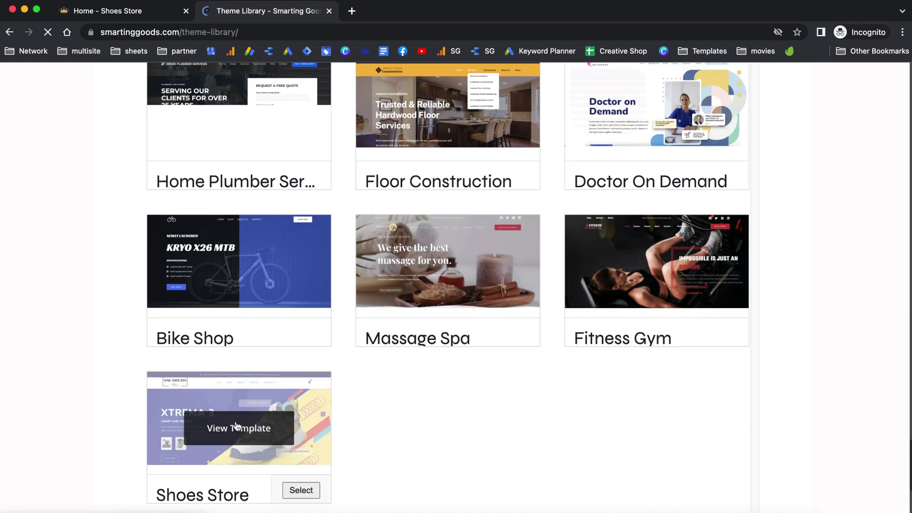
{"action": "left_click", "coordinate": [234, 429]}
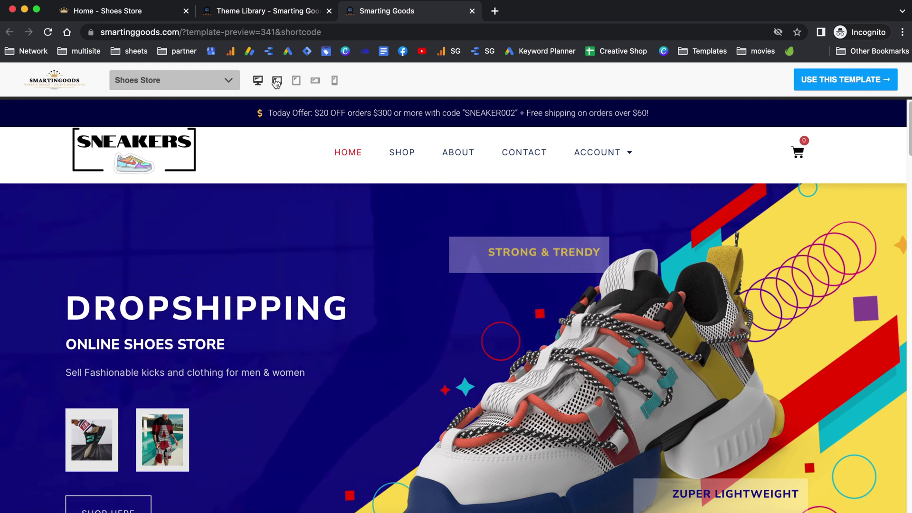
Step: Check the Shoes Store preview at laptop, tablet and phone widths, then use this template
{"action": "left_click", "coordinate": [276, 81]}
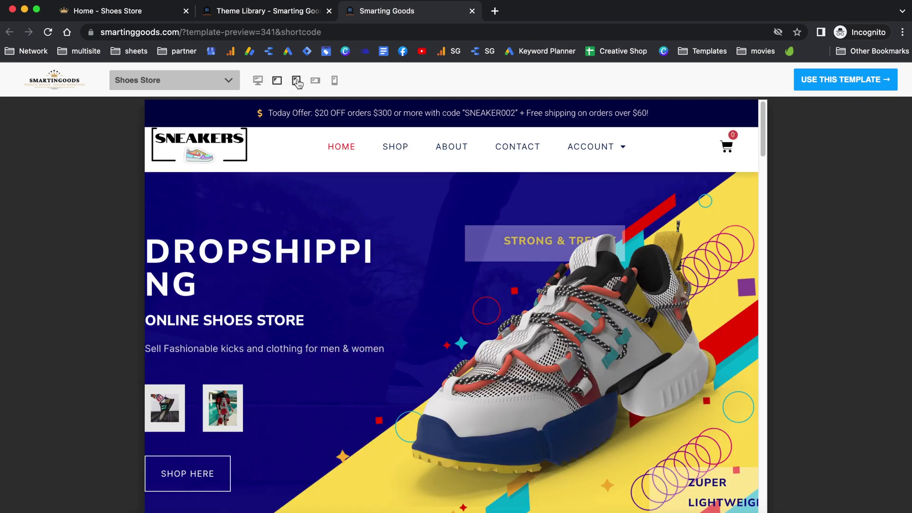
{"action": "left_click", "coordinate": [296, 80]}
{"action": "left_click", "coordinate": [316, 81]}
{"action": "left_click", "coordinate": [334, 81]}
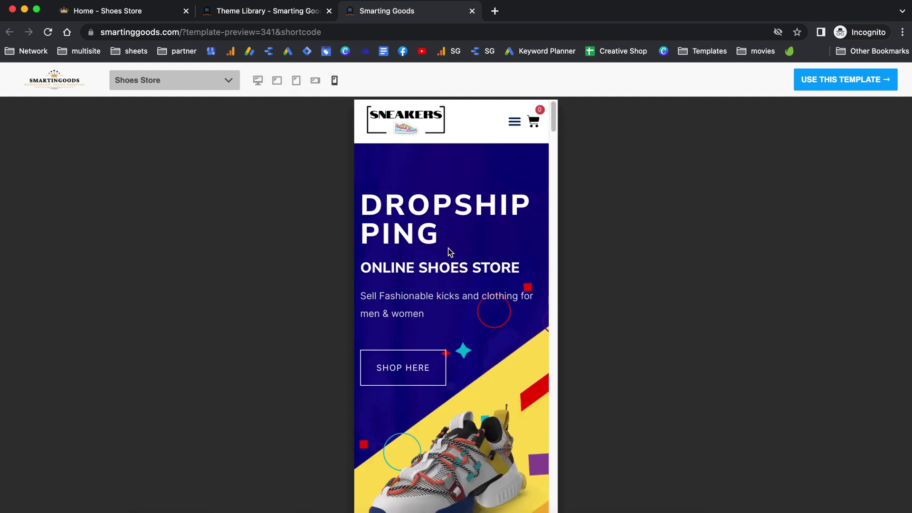
{"action": "scroll", "coordinate": [448, 248], "scroll_direction": "down", "scroll_amount": 10}
{"action": "left_click", "coordinate": [315, 80]}
{"action": "scroll", "coordinate": [461, 223], "scroll_direction": "down", "scroll_amount": 10}
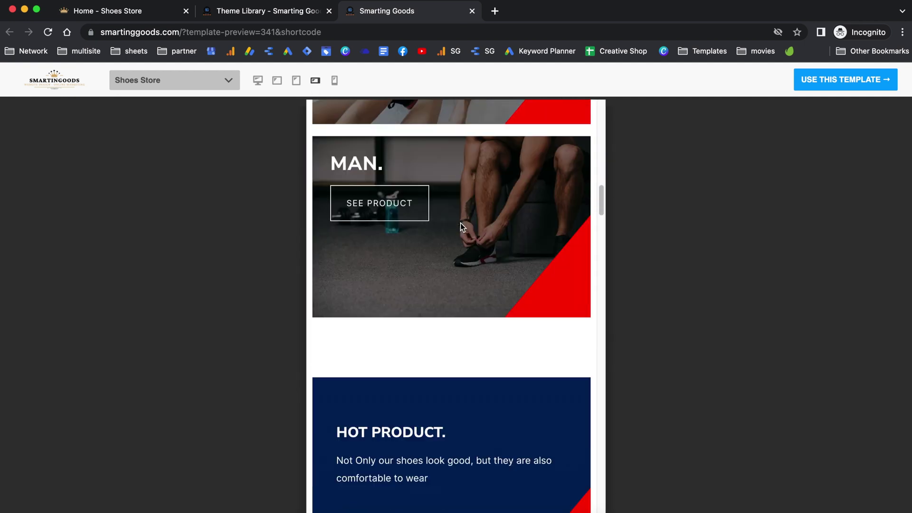
{"action": "left_click", "coordinate": [826, 80]}
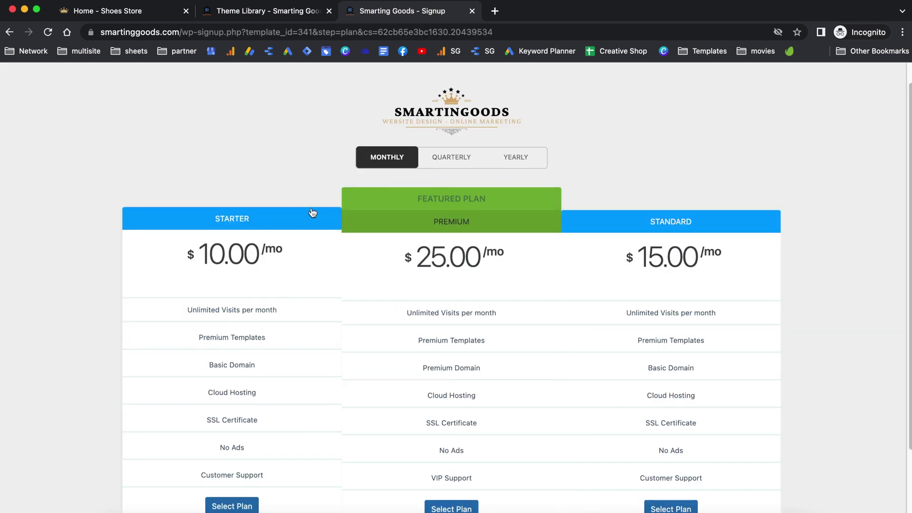
Step: Select the $25-per-month Premium plan from the pricing table
{"action": "scroll", "coordinate": [494, 260], "scroll_direction": "down", "scroll_amount": 1}
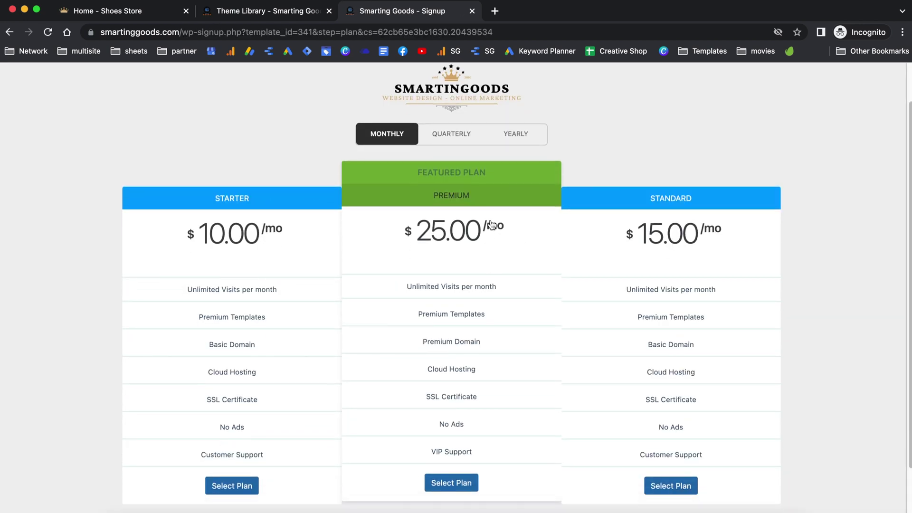
{"action": "scroll", "coordinate": [489, 240], "scroll_direction": "down", "scroll_amount": 1}
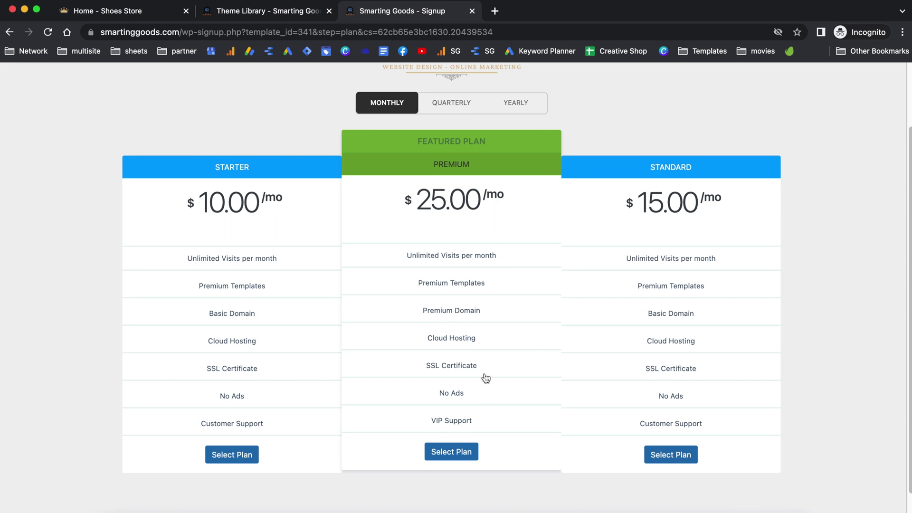
{"action": "scroll", "coordinate": [479, 337], "scroll_direction": "down", "scroll_amount": 1}
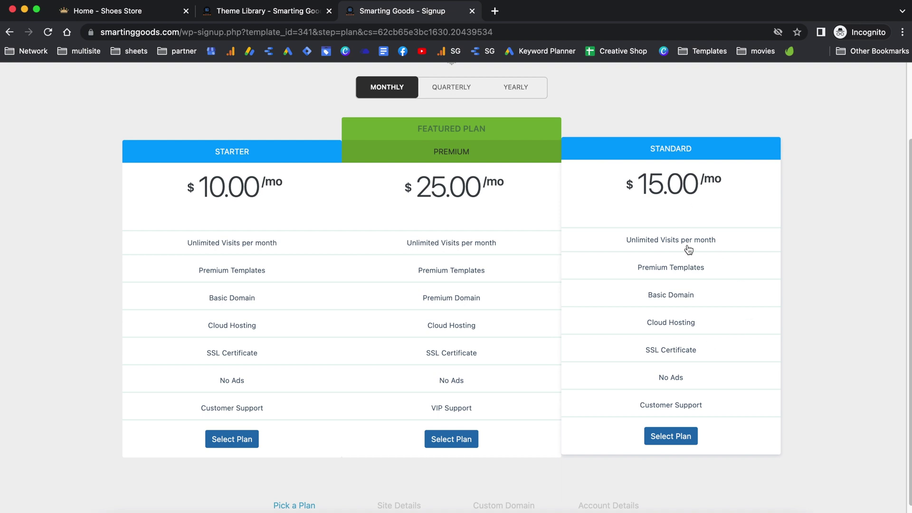
{"action": "left_click", "coordinate": [455, 439]}
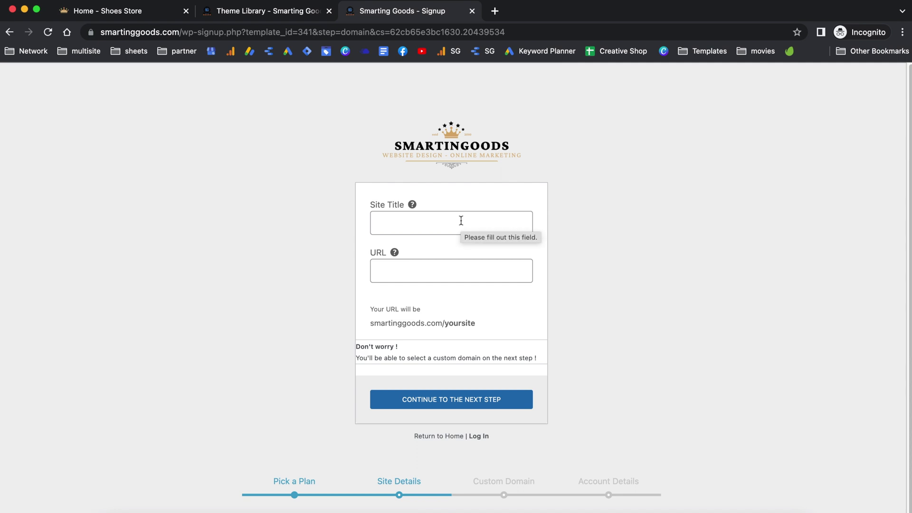
Step: Enter site title 'Sneaker Head' and URL 'sneakers', then continue to the next step
{"action": "left_click", "coordinate": [461, 221]}
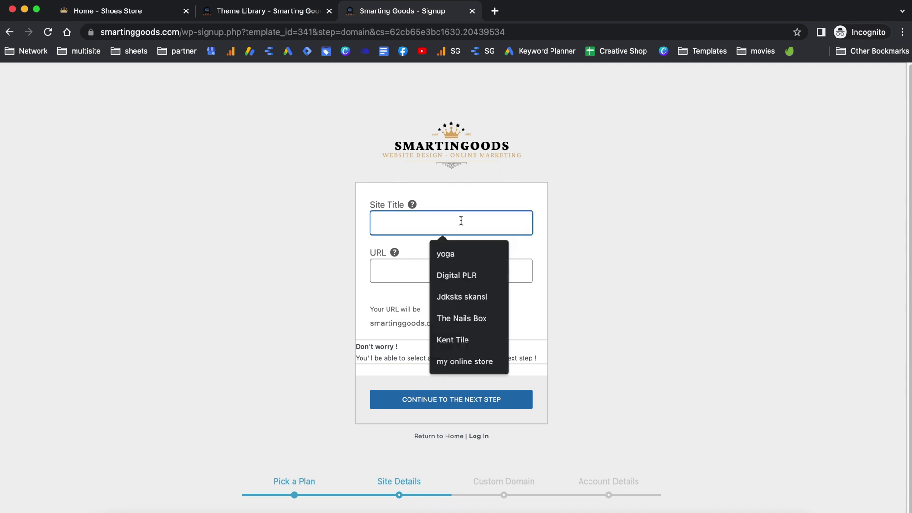
{"action": "type", "text": "Sneaker Head"}
{"action": "left_click", "coordinate": [430, 266]}
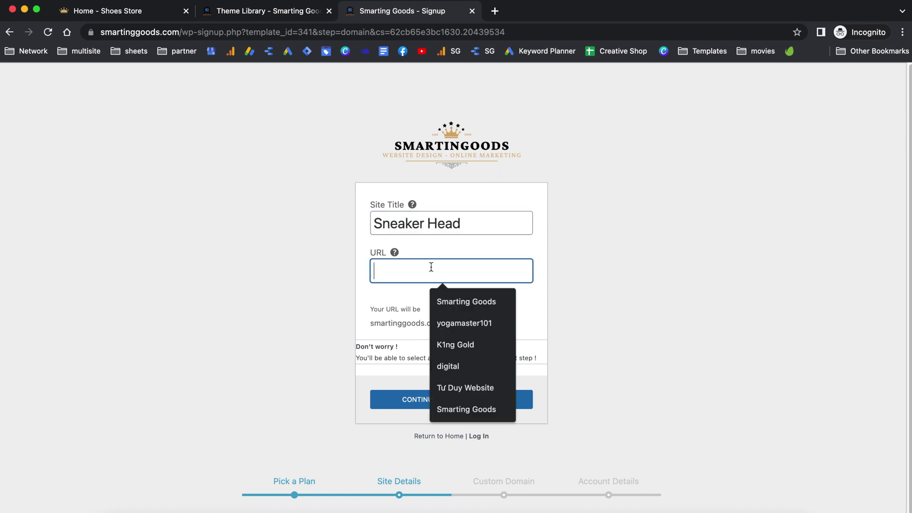
{"action": "type", "text": "sneakers"}
{"action": "scroll", "coordinate": [491, 316], "scroll_direction": "down", "scroll_amount": 1}
{"action": "left_click", "coordinate": [487, 312]}
{"action": "left_click_drag", "start_coordinate": [486, 313], "coordinate": [400, 309]}
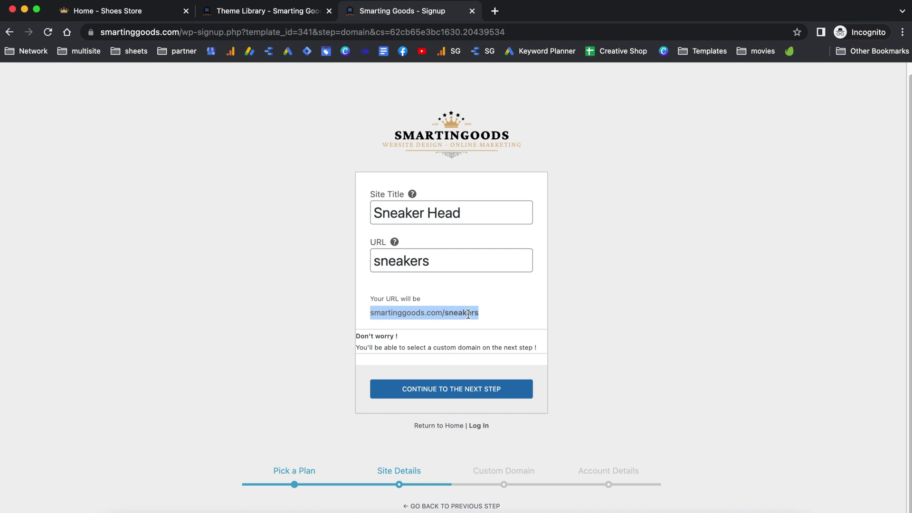
{"action": "left_click", "coordinate": [476, 390]}
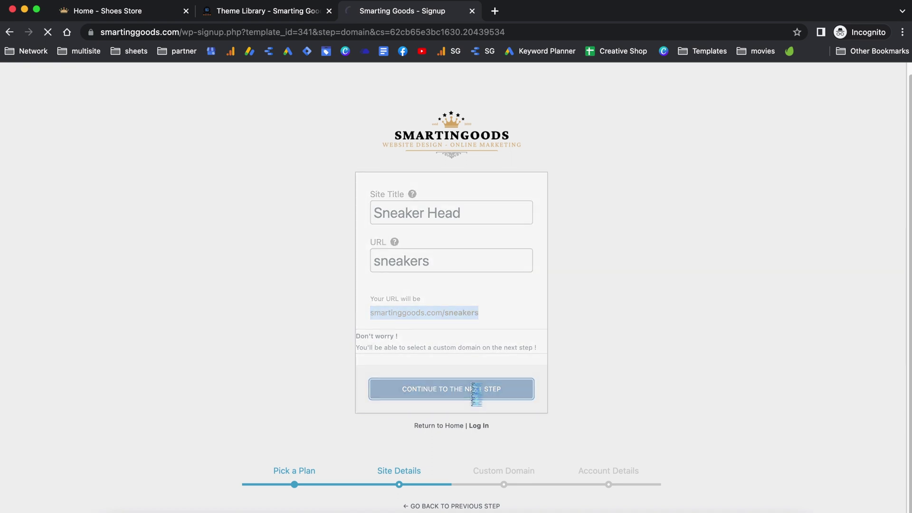
{"action": "scroll", "coordinate": [476, 394], "scroll_direction": "down", "scroll_amount": 2}
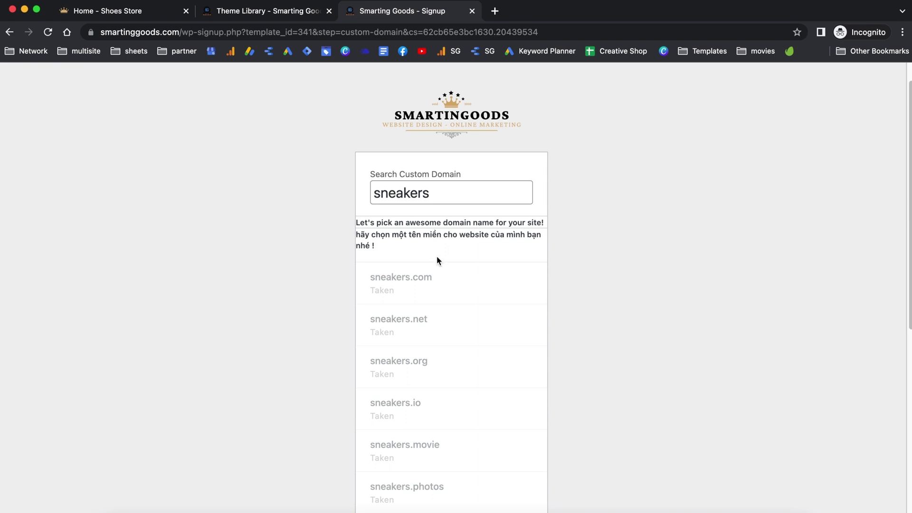
Step: Change the domain search to 'sneakers101' and pick the free sneakers101.net domain
{"action": "scroll", "coordinate": [438, 260], "scroll_direction": "down", "scroll_amount": 1}
{"action": "scroll", "coordinate": [441, 242], "scroll_direction": "down", "scroll_amount": 3}
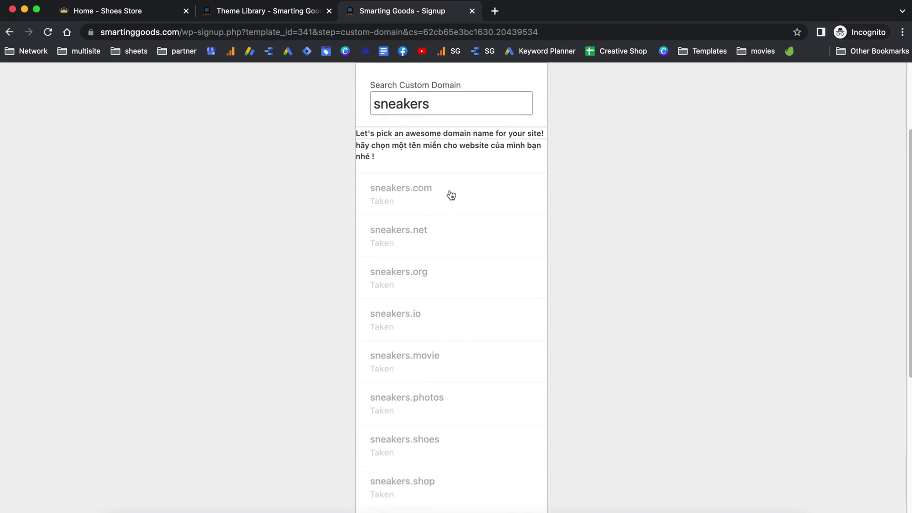
{"action": "scroll", "coordinate": [432, 252], "scroll_direction": "down", "scroll_amount": 1}
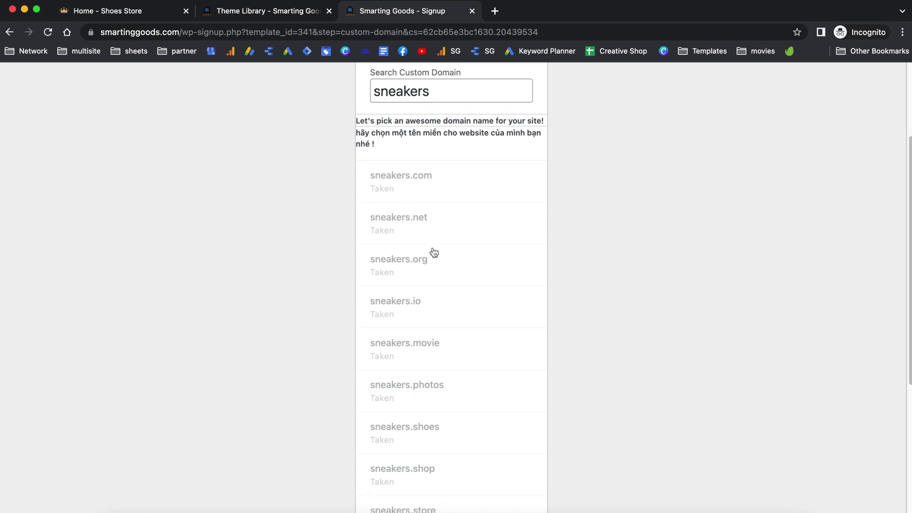
{"action": "left_click", "coordinate": [436, 93]}
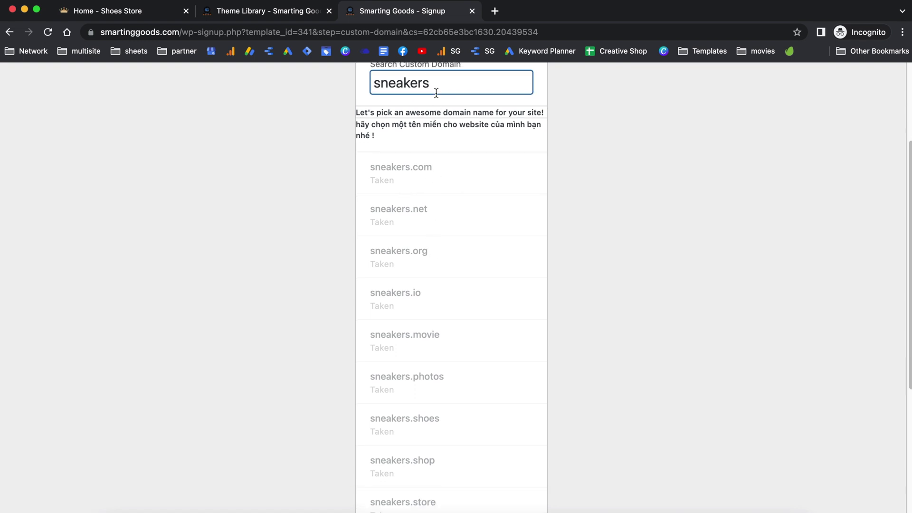
{"action": "type", "text": "101"}
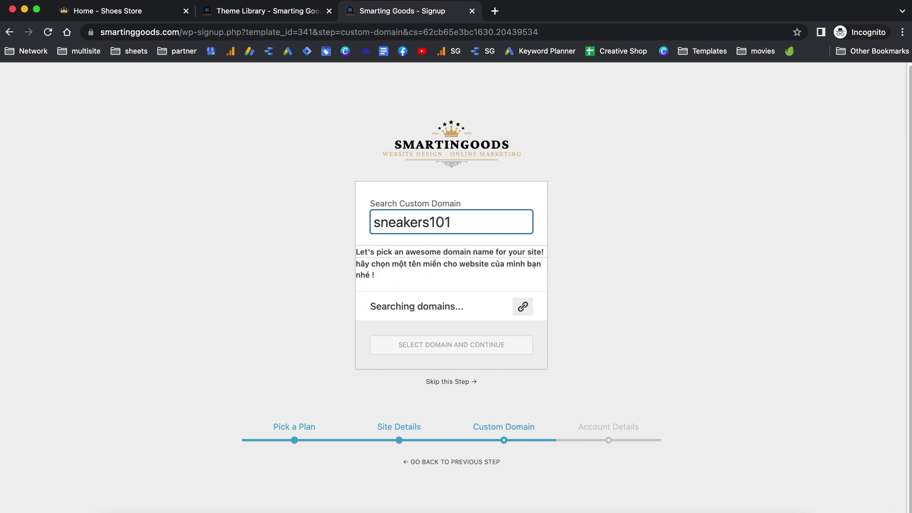
{"action": "scroll", "coordinate": [452, 292], "scroll_direction": "down", "scroll_amount": 5}
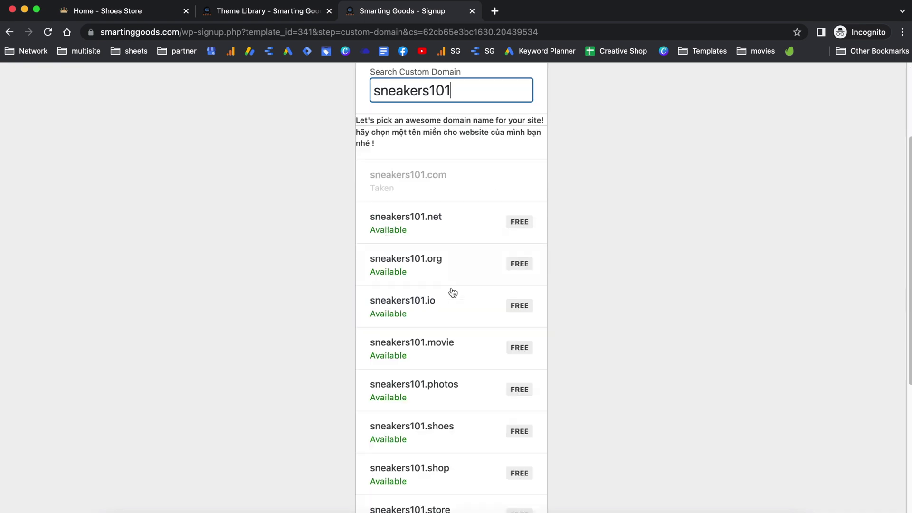
{"action": "left_click", "coordinate": [444, 229]}
{"action": "scroll", "coordinate": [441, 228], "scroll_direction": "down", "scroll_amount": 5}
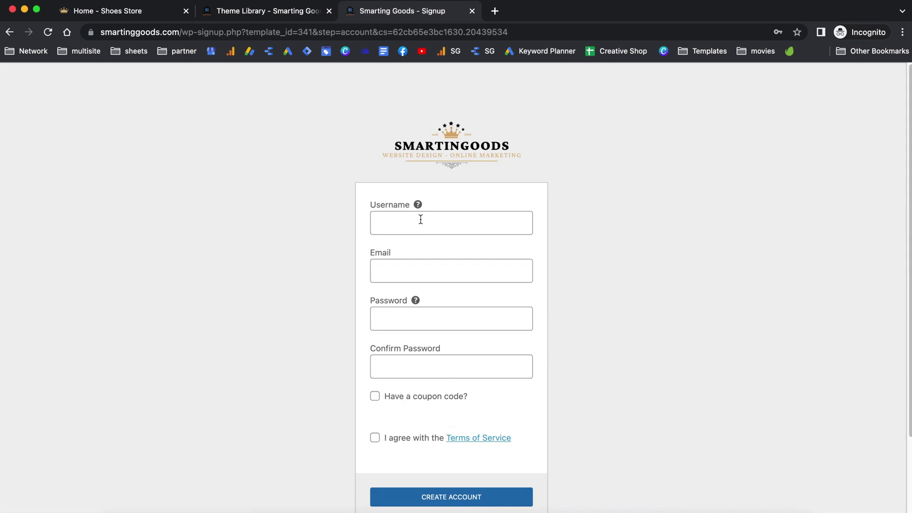
Step: Fill in the account username, e-mail address, password and matching password confirmation
{"action": "left_click", "coordinate": [420, 219]}
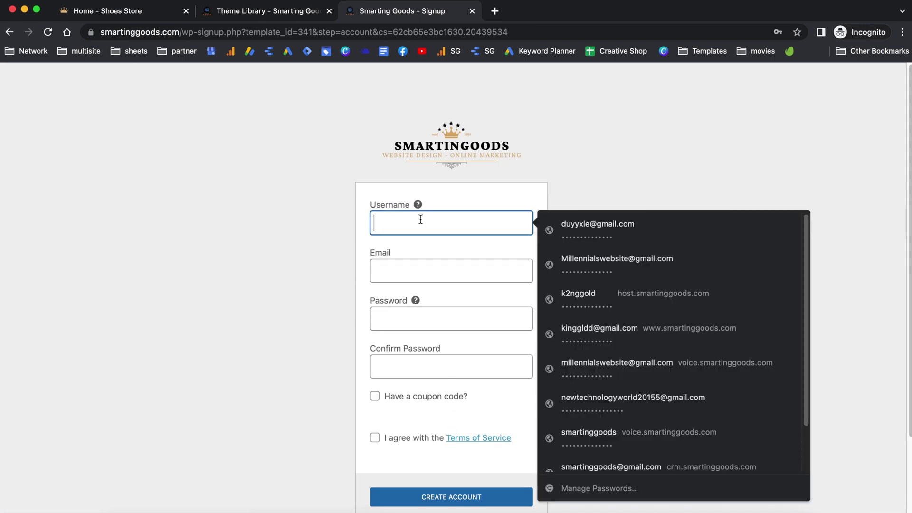
{"action": "type", "text": "sneakerhead"}
{"action": "left_click", "coordinate": [427, 270]}
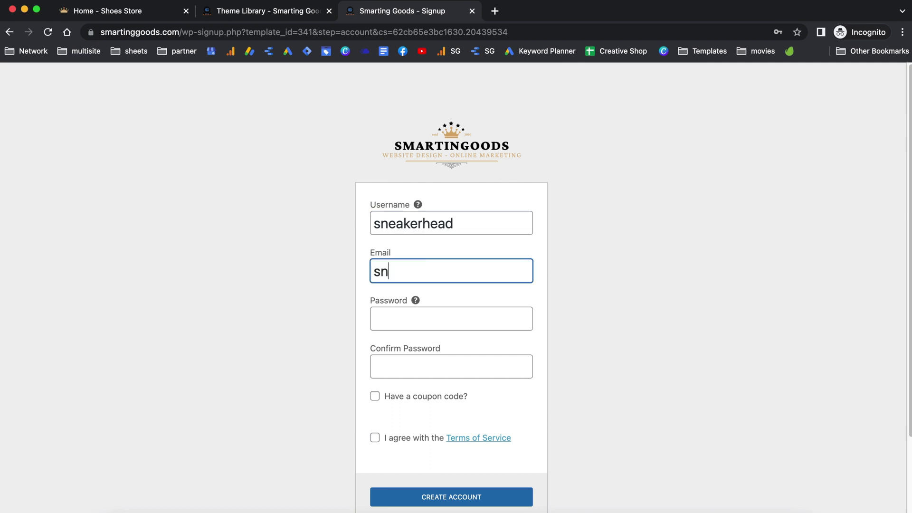
{"action": "key", "text": "Tab"}
{"action": "type", "text": "••••"}
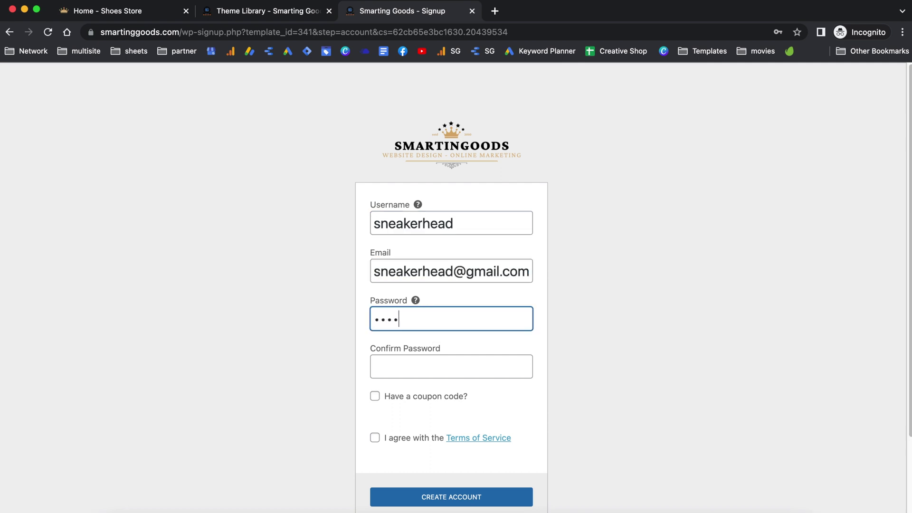
{"action": "type", "text": "•••"}
{"action": "key", "text": "Tab"}
{"action": "type", "text": "•••"}
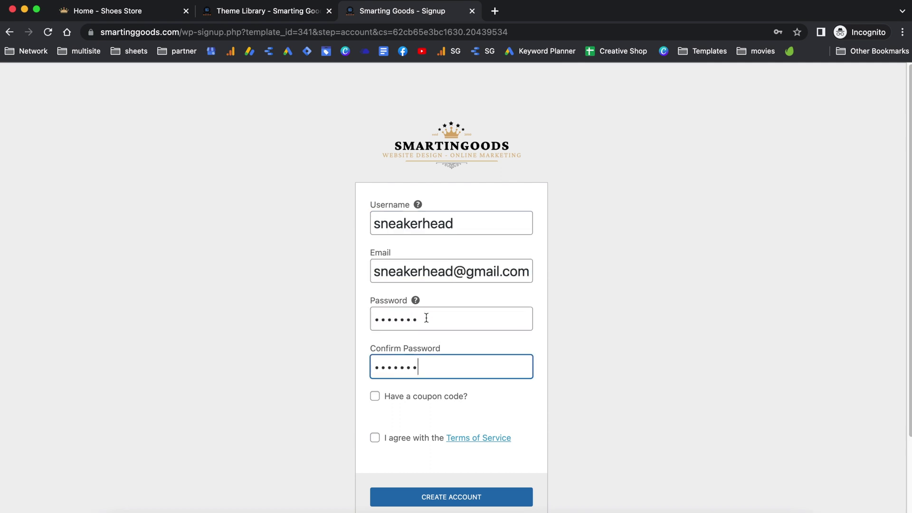
Step: Agree to the Terms of Service
{"action": "left_click", "coordinate": [378, 397]}
{"action": "left_click", "coordinate": [376, 397]}
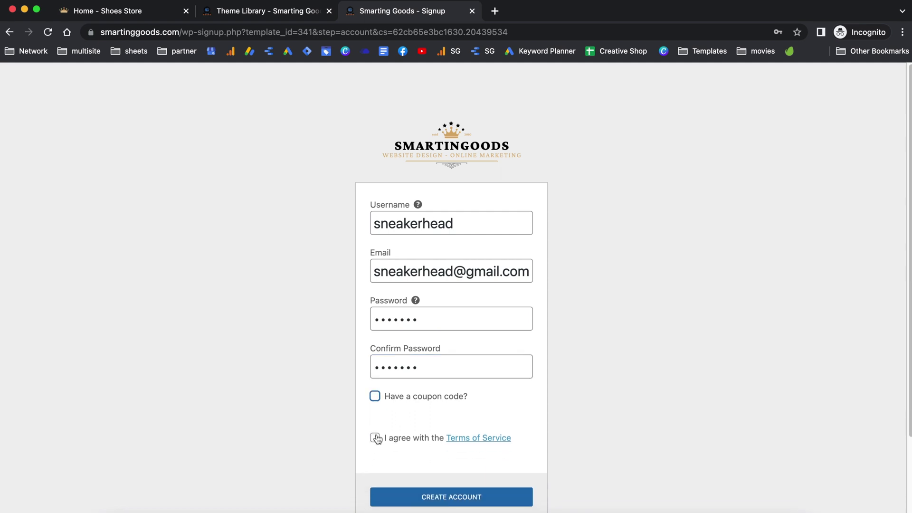
{"action": "scroll", "coordinate": [426, 412], "scroll_direction": "down", "scroll_amount": 3}
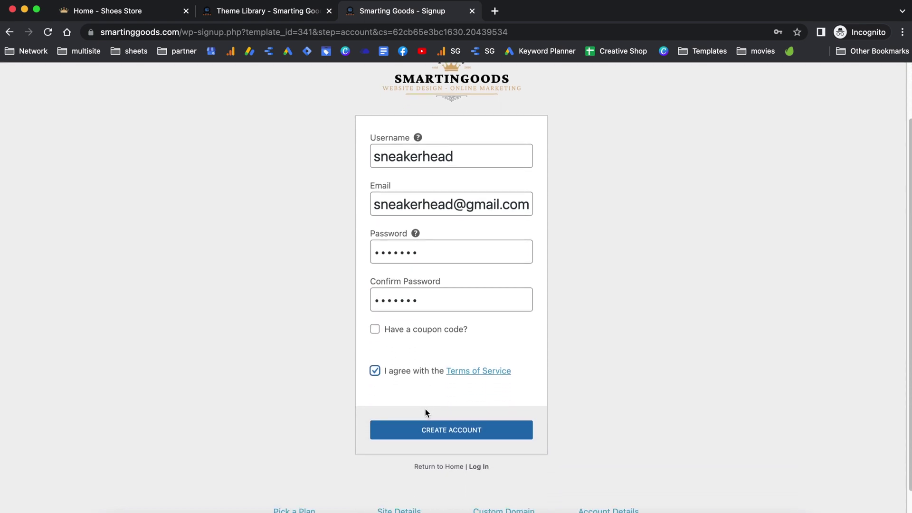
Step: Create the account, log in with the new credentials, and check out to activate the site
{"action": "left_click", "coordinate": [476, 431]}
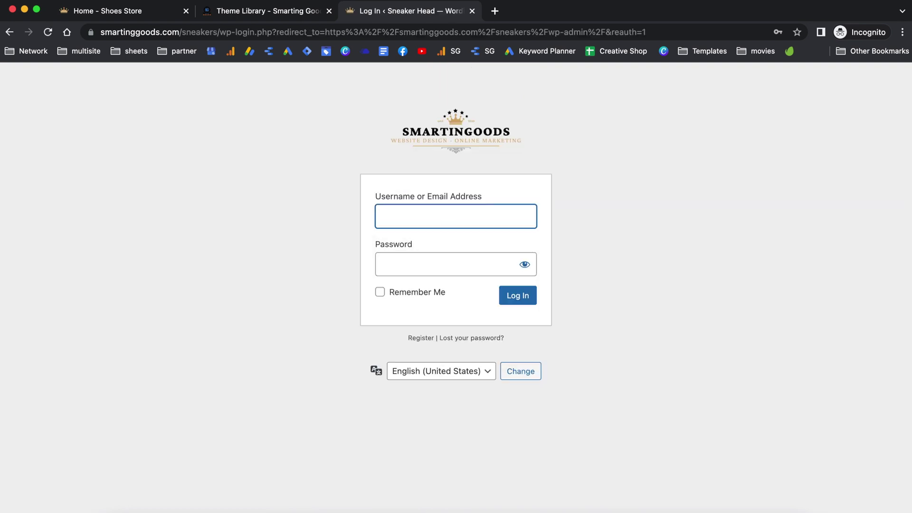
{"action": "type", "text": "sneakerhea"}
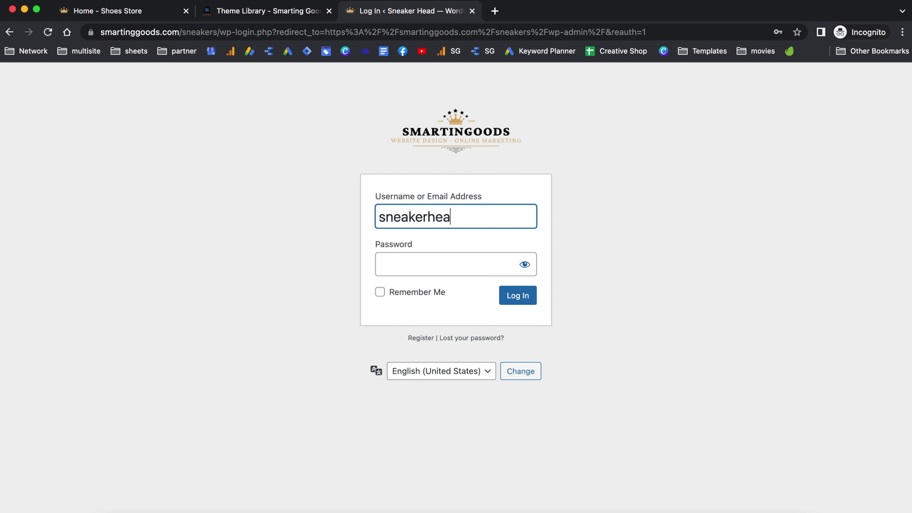
{"action": "type", "text": "d"}
{"action": "key", "text": "Tab"}
{"action": "type", "text": "****"}
{"action": "left_click", "coordinate": [523, 295]}
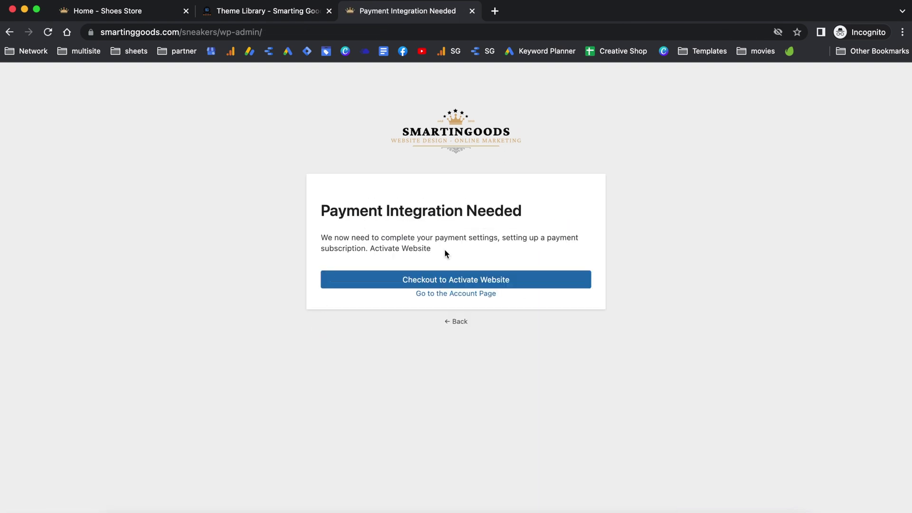
{"action": "left_click", "coordinate": [464, 286]}
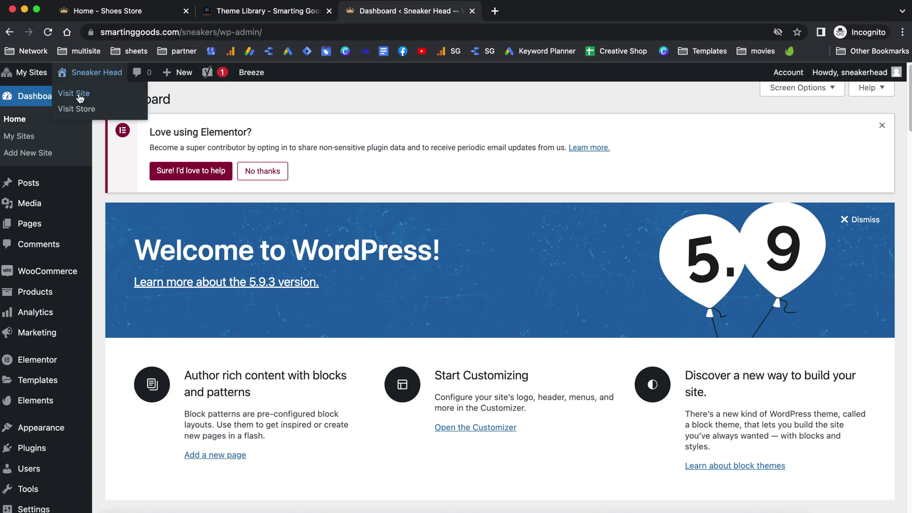
Step: Open the Sneaker Head storefront in a new tab, browse its dropshipping homepage, and launch the Customizer
{"action": "right_click", "coordinate": [80, 96]}
{"action": "left_click", "coordinate": [93, 97]}
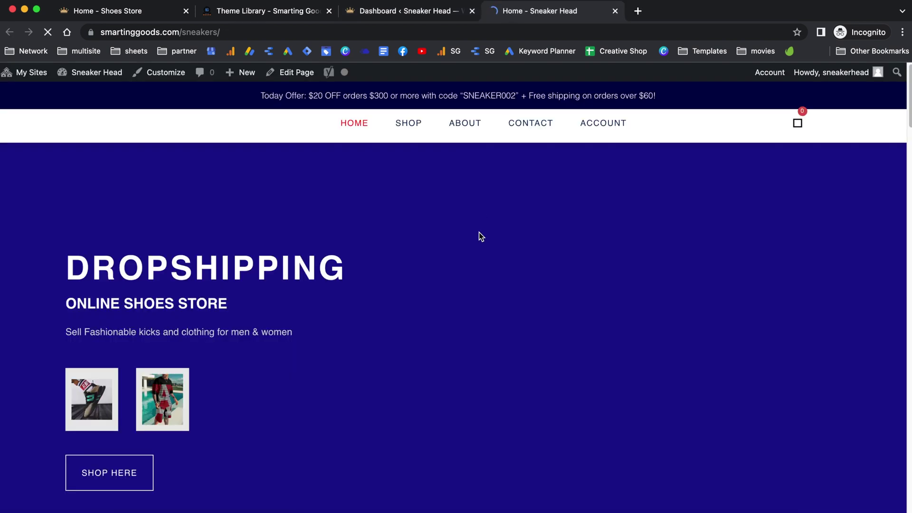
{"action": "scroll", "coordinate": [359, 274], "scroll_direction": "down", "scroll_amount": 5}
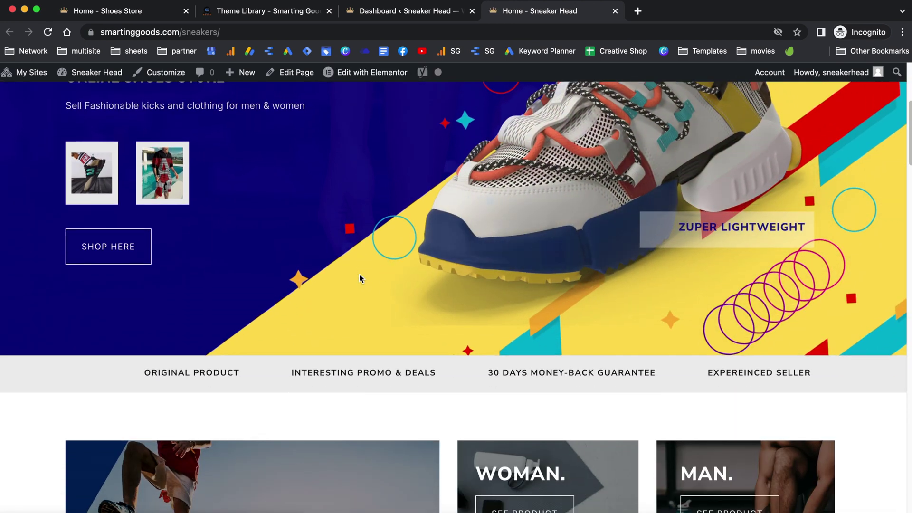
{"action": "scroll", "coordinate": [359, 274], "scroll_direction": "down", "scroll_amount": 20}
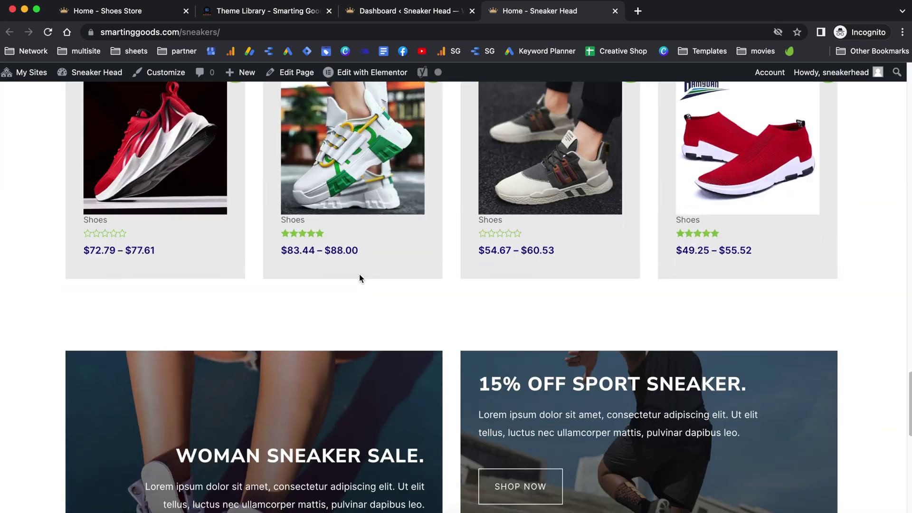
{"action": "scroll", "coordinate": [359, 274], "scroll_direction": "down", "scroll_amount": 10}
{"action": "scroll", "coordinate": [358, 275], "scroll_direction": "up", "scroll_amount": 20}
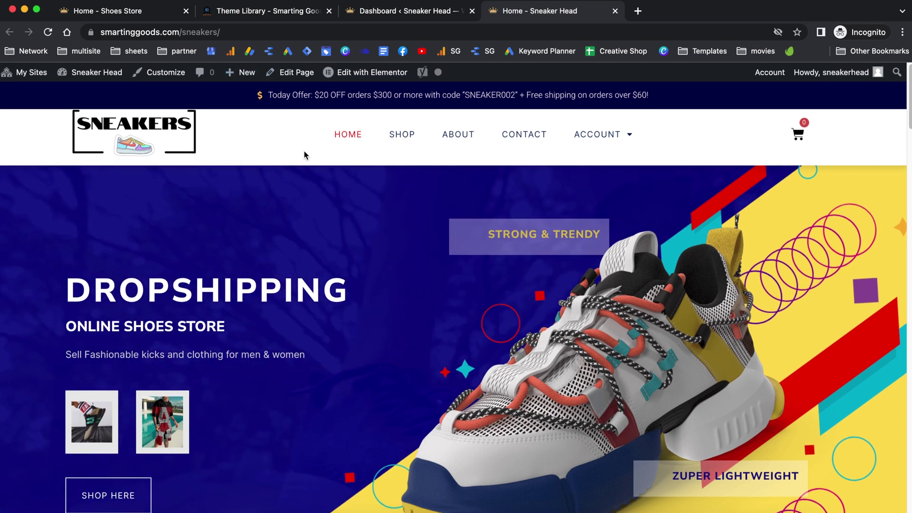
{"action": "scroll", "coordinate": [350, 150], "scroll_direction": "down", "scroll_amount": 1}
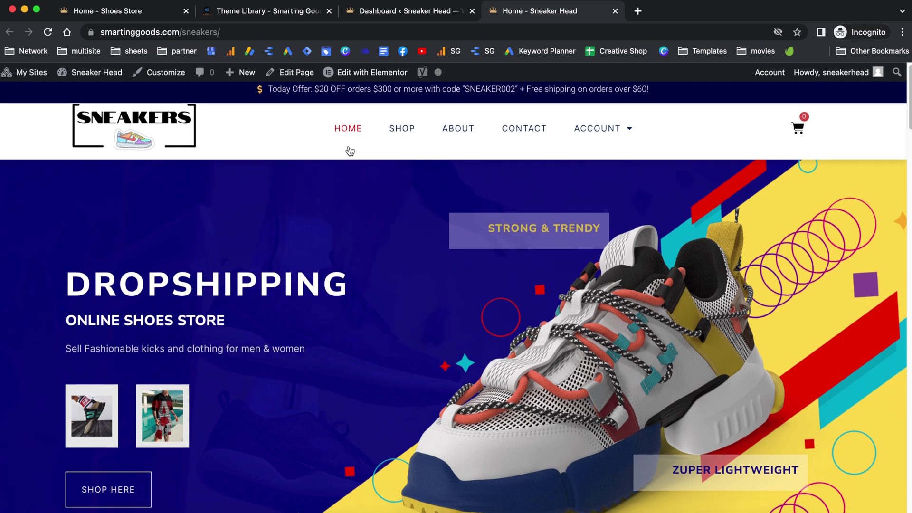
{"action": "left_click", "coordinate": [168, 74]}
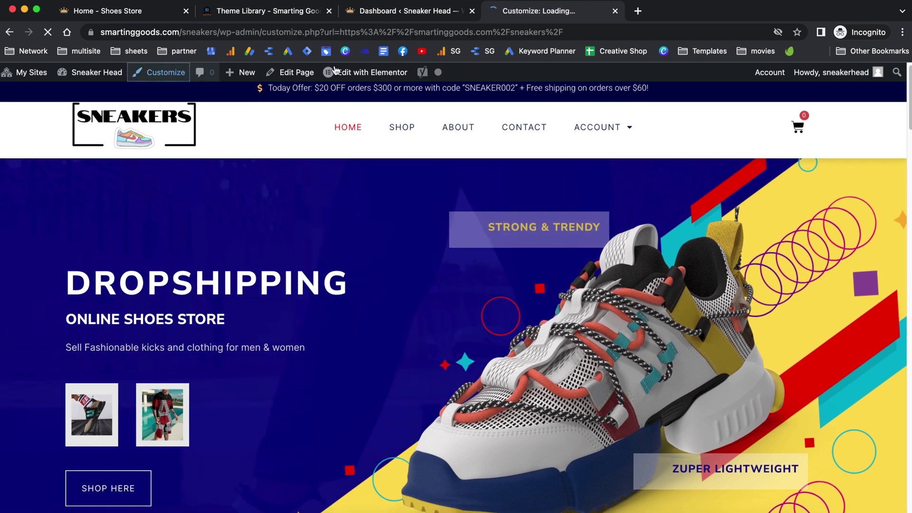
{"action": "scroll", "coordinate": [410, 344], "scroll_direction": "down", "scroll_amount": 4}
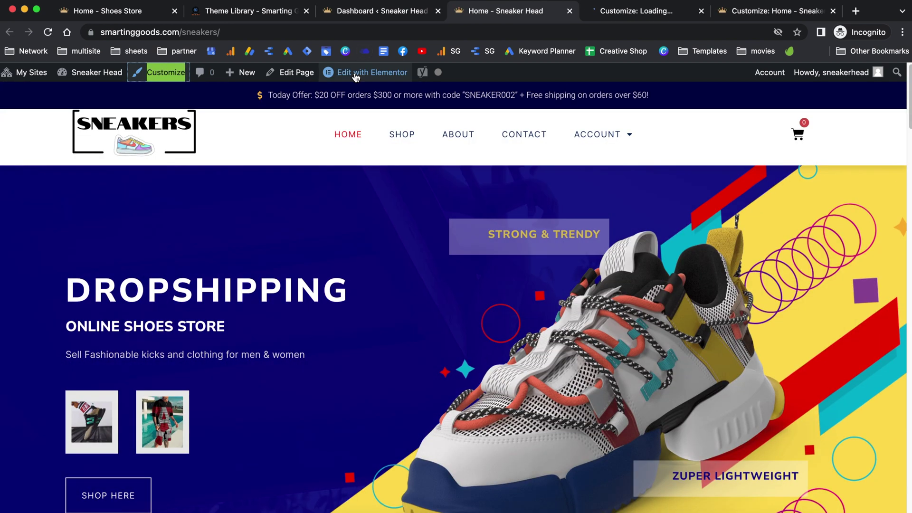
Step: Open the Sneaker Head homepage in the Elementor editor in a new tab
{"action": "right_click", "coordinate": [356, 76]}
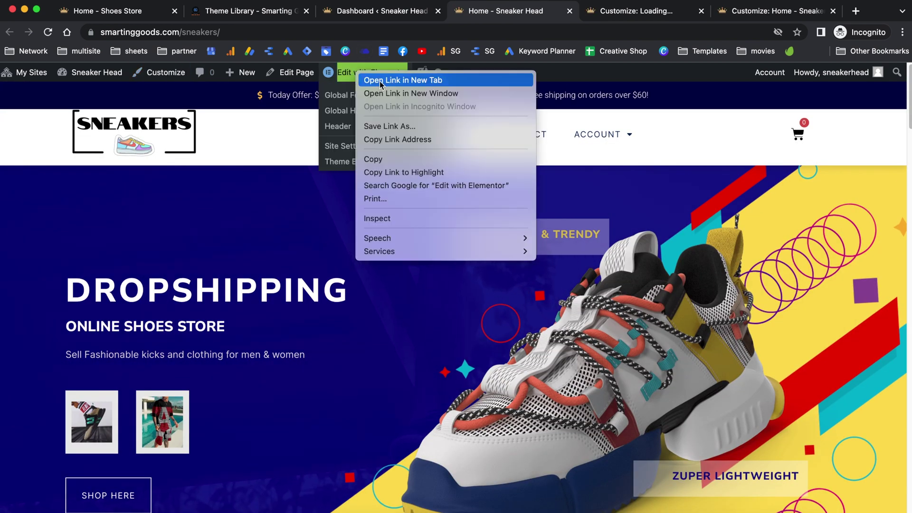
{"action": "left_click", "coordinate": [378, 83]}
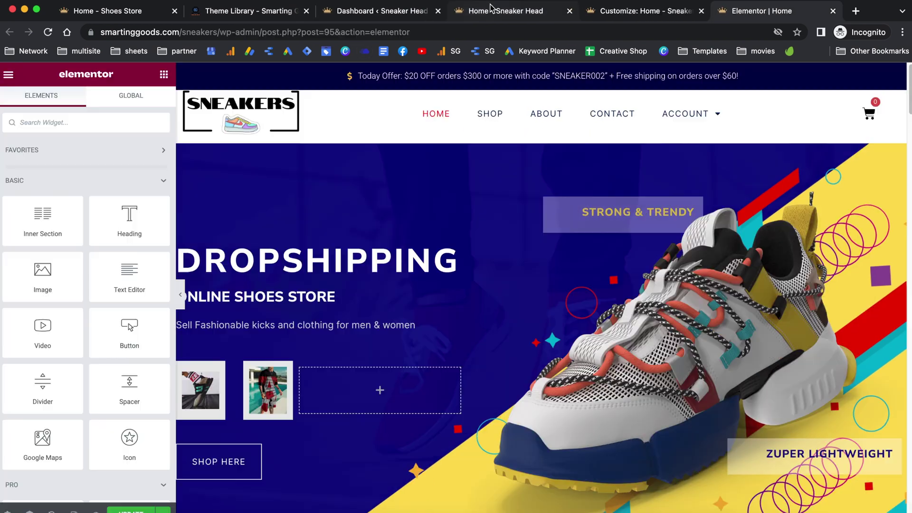
{"action": "left_click", "coordinate": [492, 8]}
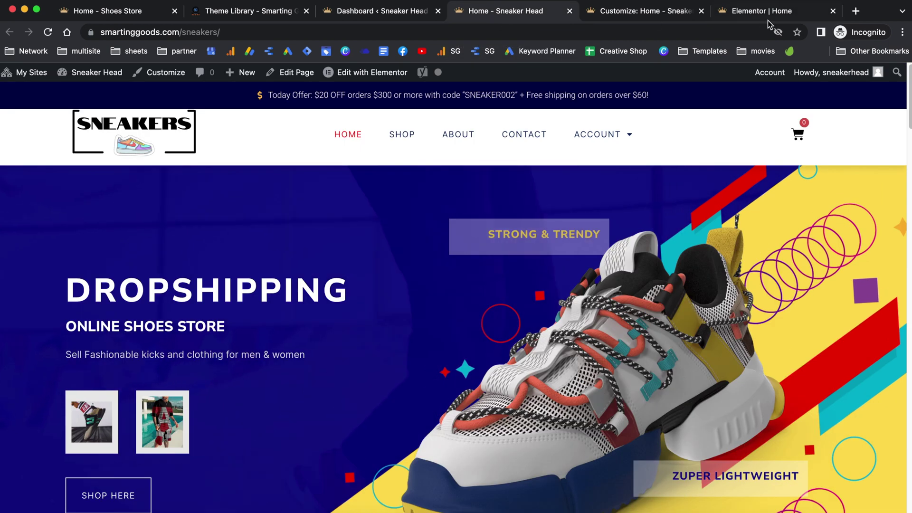
{"action": "left_click", "coordinate": [752, 18]}
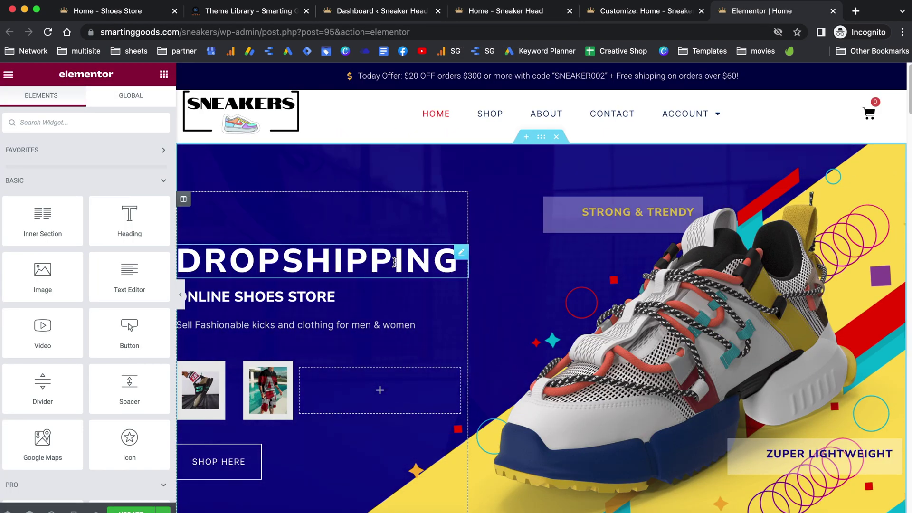
{"action": "scroll", "coordinate": [394, 262], "scroll_direction": "down", "scroll_amount": 1}
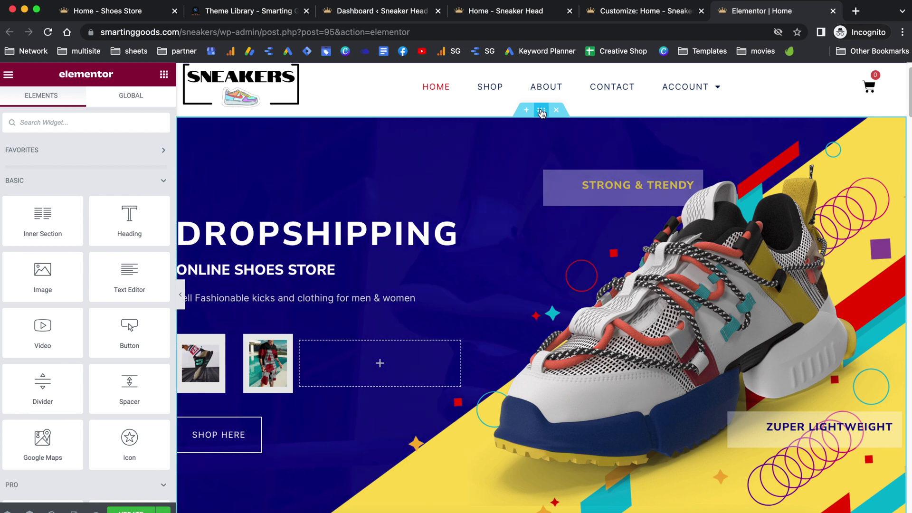
Step: Show the hero section's background style: video link, start/end times and fallback image
{"action": "left_click", "coordinate": [541, 110]}
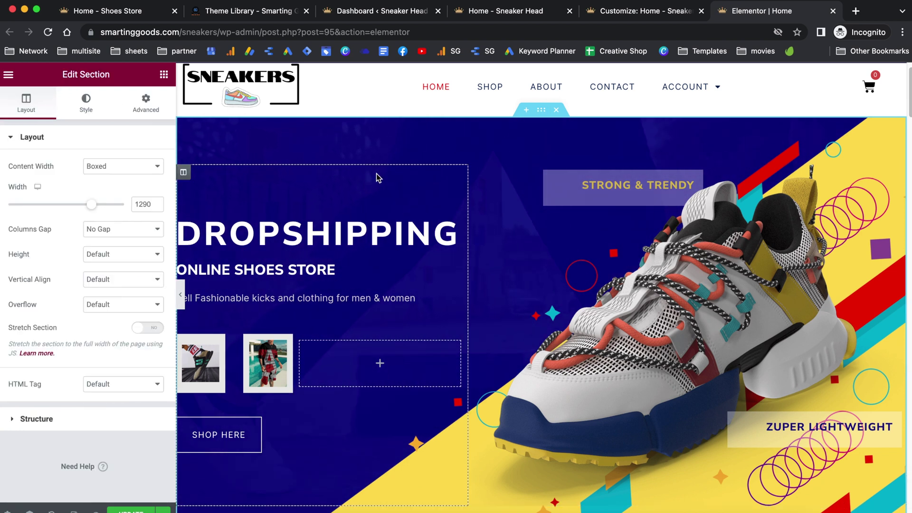
{"action": "left_click", "coordinate": [86, 102]}
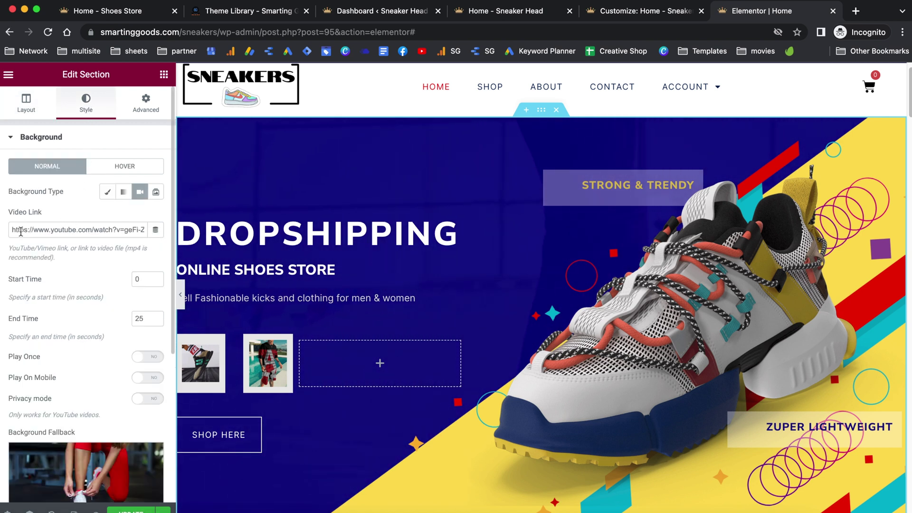
{"action": "left_click_drag", "start_coordinate": [12, 229], "coordinate": [145, 229]}
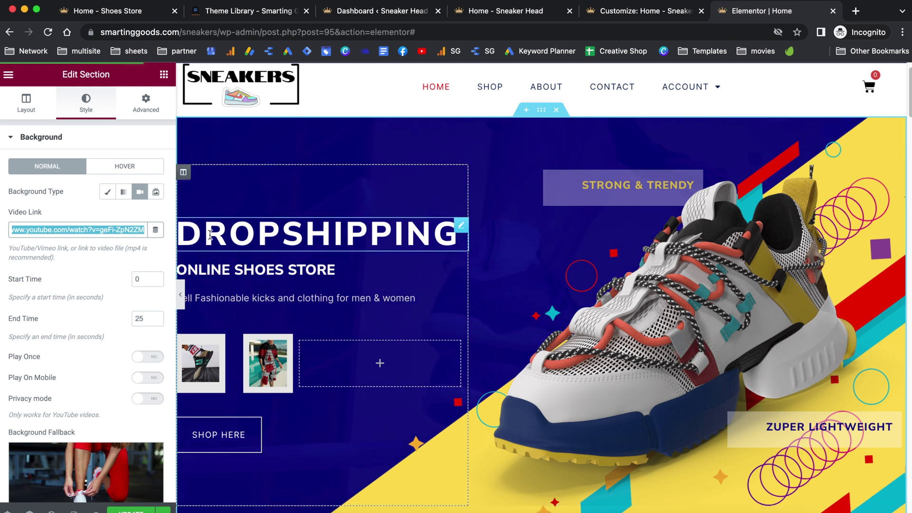
{"action": "scroll", "coordinate": [68, 332], "scroll_direction": "down", "scroll_amount": 3}
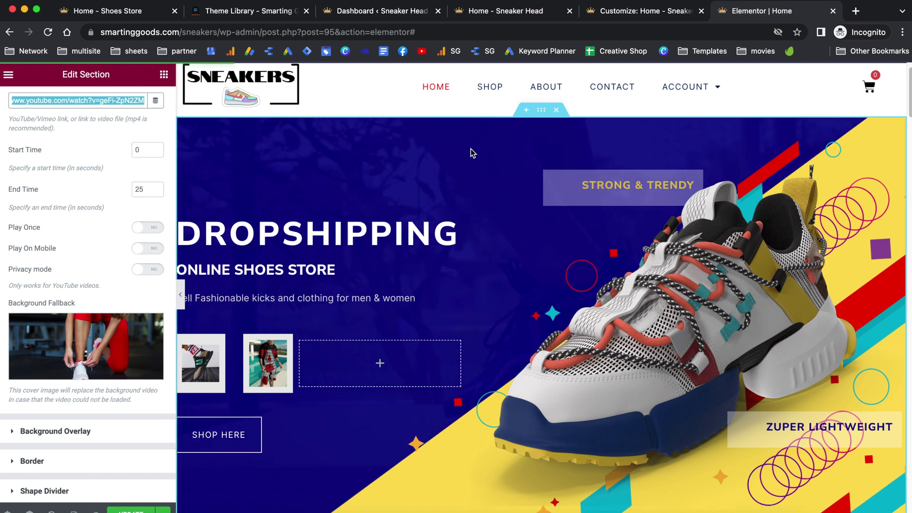
{"action": "mouse_move", "coordinate": [110, 345]}
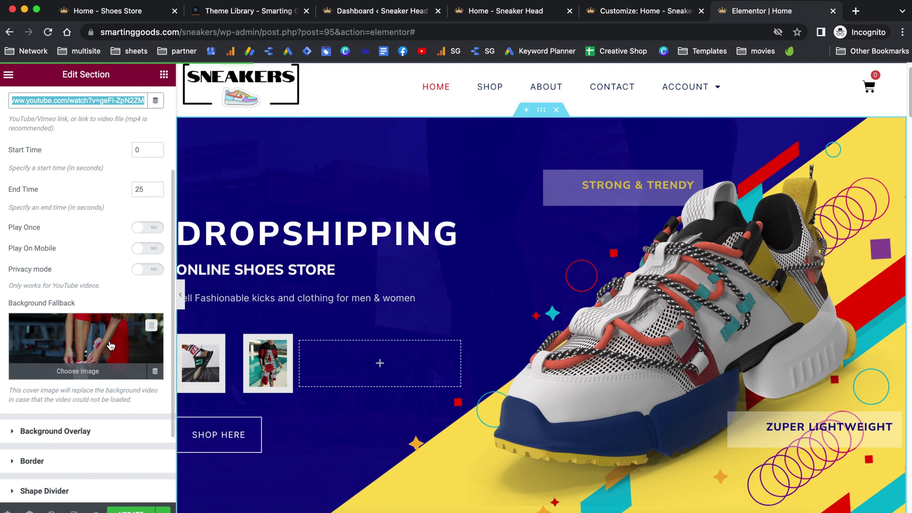
{"action": "double_click", "coordinate": [278, 235]}
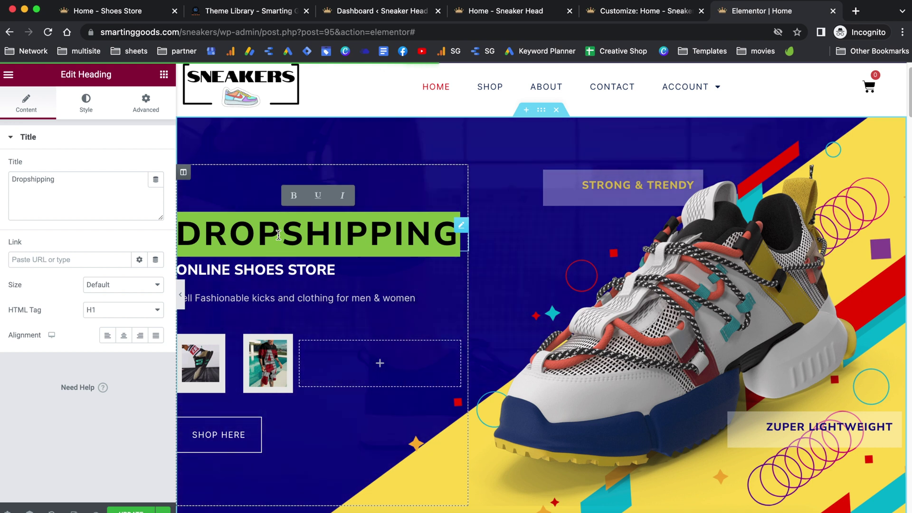
Step: Type Welcome as the hero headline, then check the first hero image's link type, keeping Custom URL
{"action": "type", "text": "Welcome"}
{"action": "left_click", "coordinate": [256, 270]}
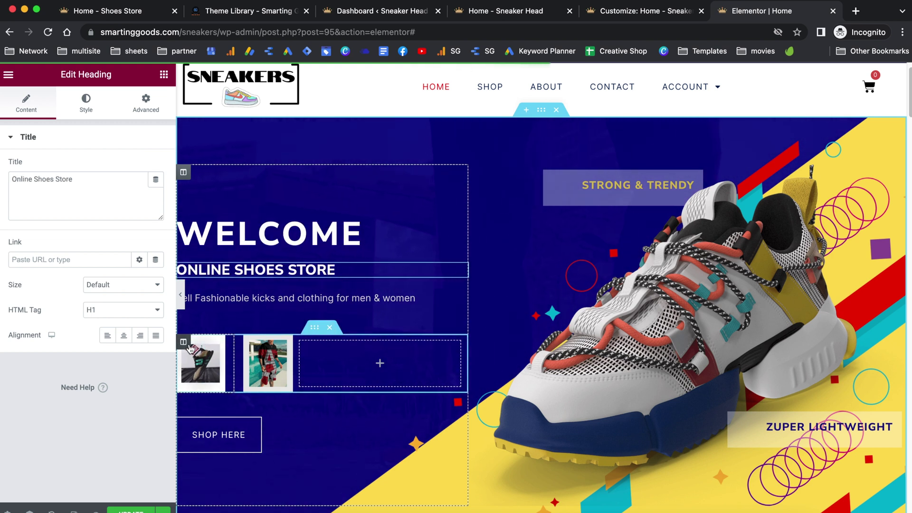
{"action": "left_click", "coordinate": [213, 354]}
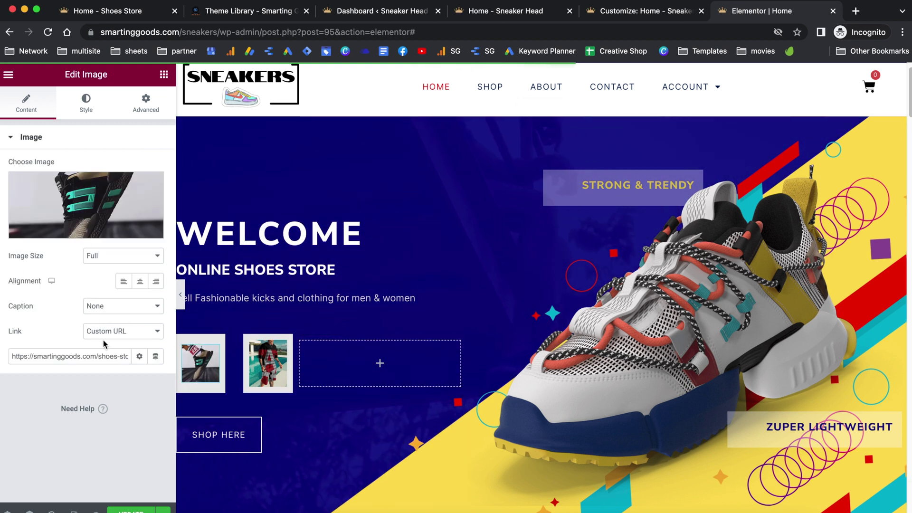
{"action": "left_click", "coordinate": [119, 335]}
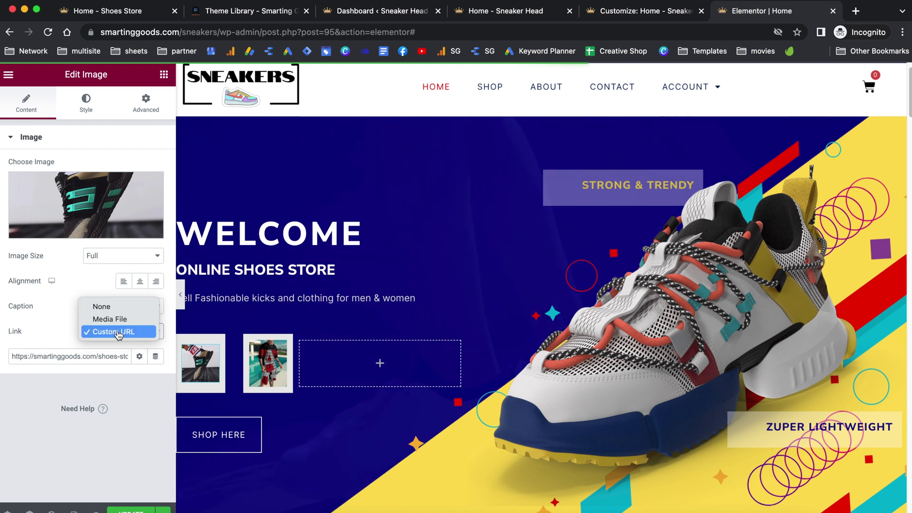
{"action": "left_click", "coordinate": [44, 340]}
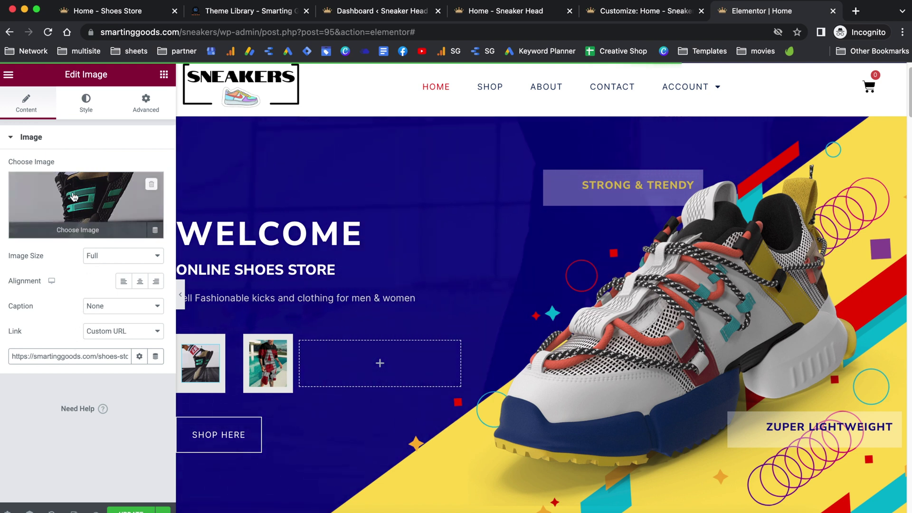
Step: Try replacing the hero thumbnail through the media picker, then close it with the image unchanged
{"action": "left_click", "coordinate": [90, 223]}
{"action": "left_click", "coordinate": [223, 122]}
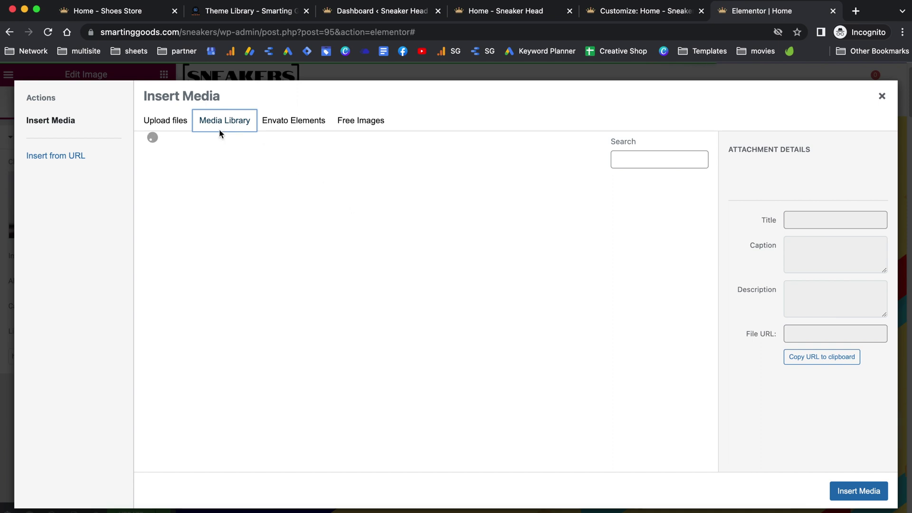
{"action": "left_click", "coordinate": [166, 122]}
{"action": "left_click", "coordinate": [881, 97]}
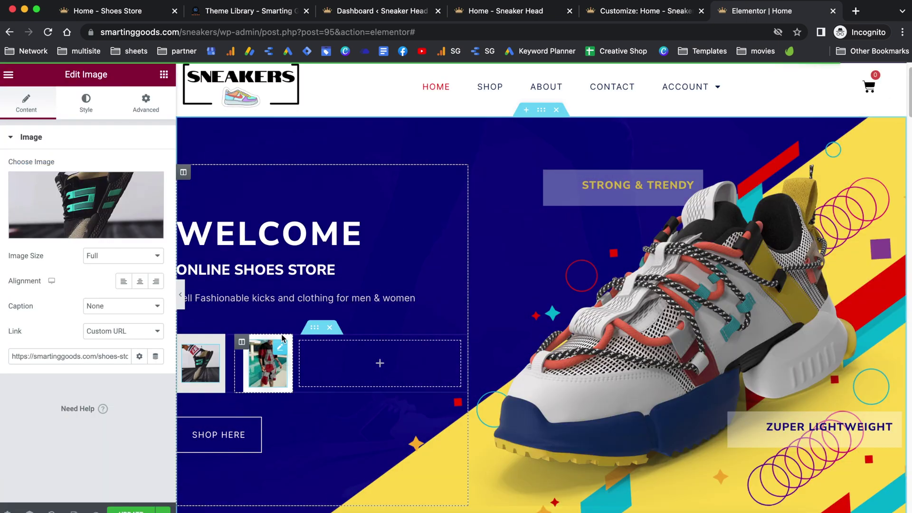
Step: Change the hero button's Text field from Shop Here to Shop Now
{"action": "left_click", "coordinate": [237, 434]}
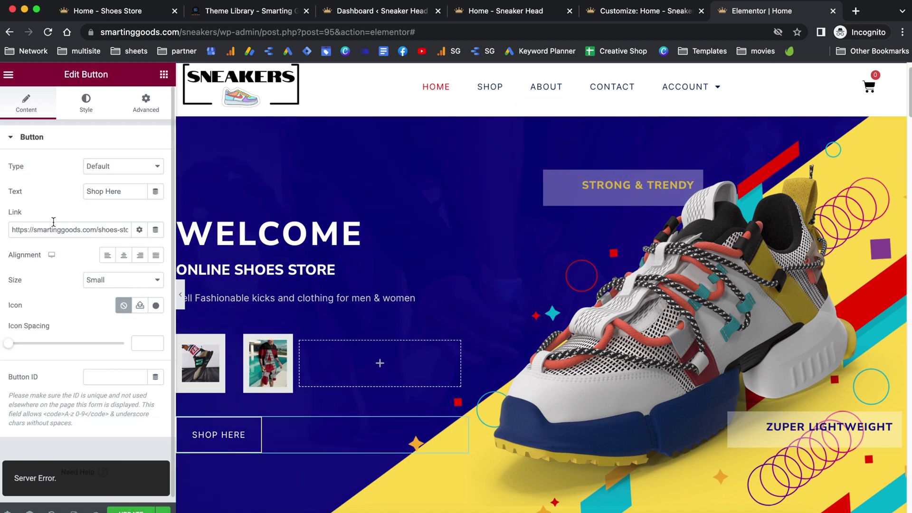
{"action": "left_click", "coordinate": [126, 191]}
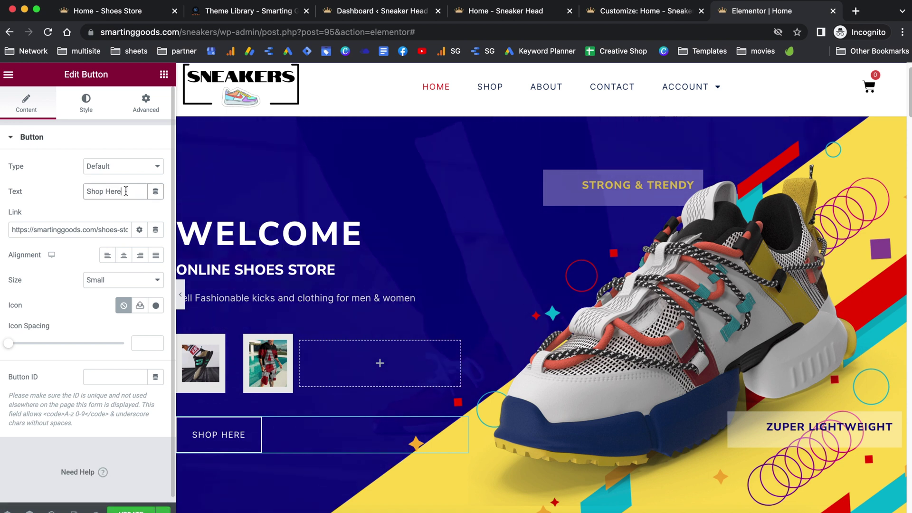
{"action": "key", "text": "BackSpace"}
{"action": "key", "text": "BackSpace"}
{"action": "key", "text": "BackSpace"}
{"action": "key", "text": "BackSpace"}
{"action": "type", "text": "N"}
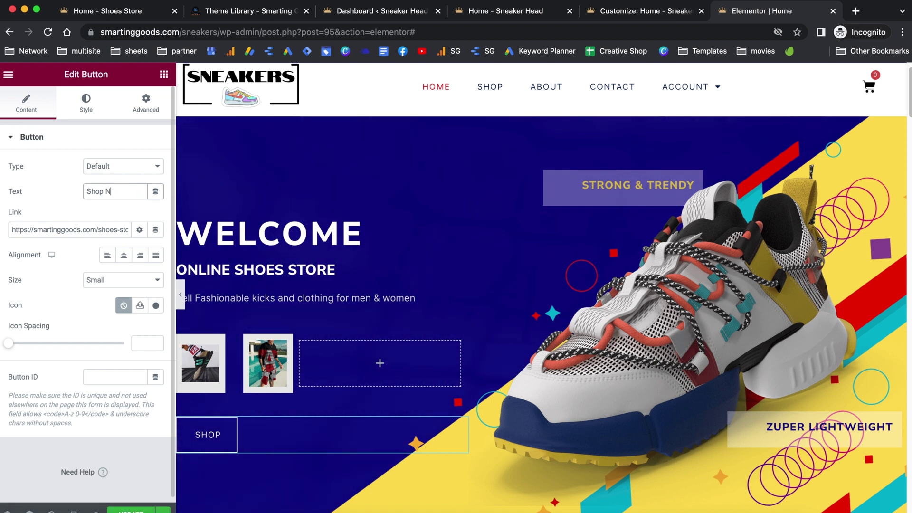
{"action": "type", "text": "ow"}
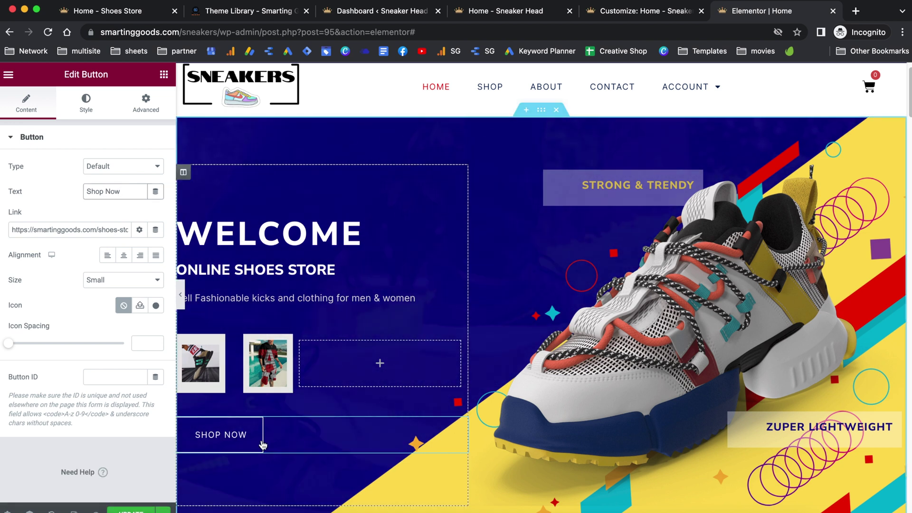
{"action": "scroll", "coordinate": [260, 430], "scroll_direction": "down", "scroll_amount": 2}
{"action": "scroll", "coordinate": [259, 431], "scroll_direction": "up", "scroll_amount": 1}
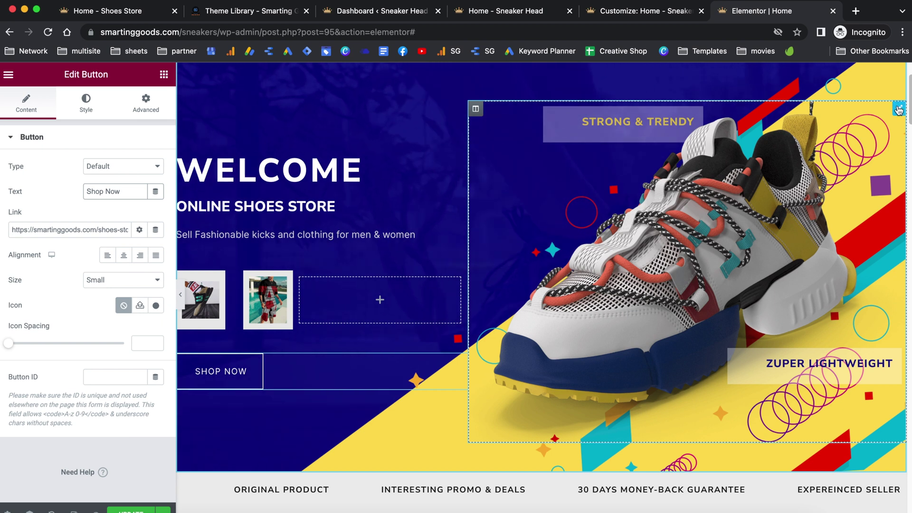
Step: Select the hero shoe image and start a new design with custom dimensions
{"action": "left_click", "coordinate": [618, 237]}
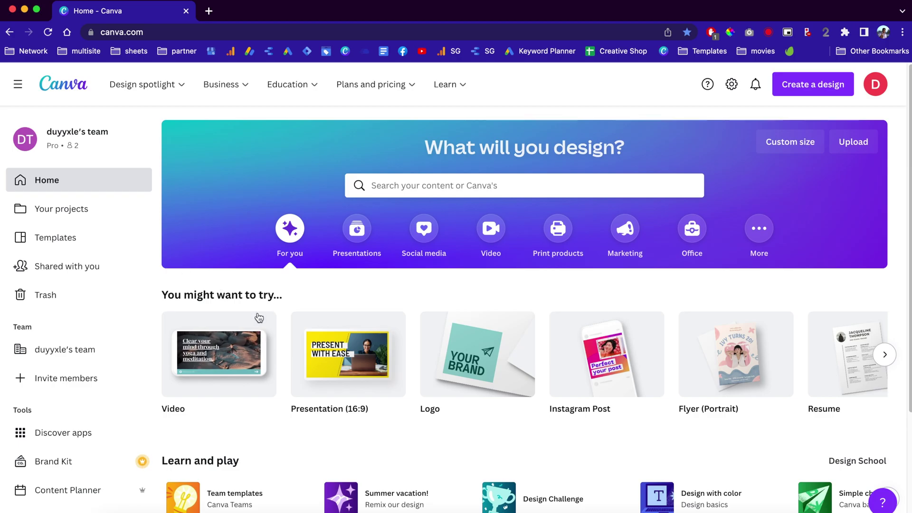
{"action": "left_click", "coordinate": [813, 89]}
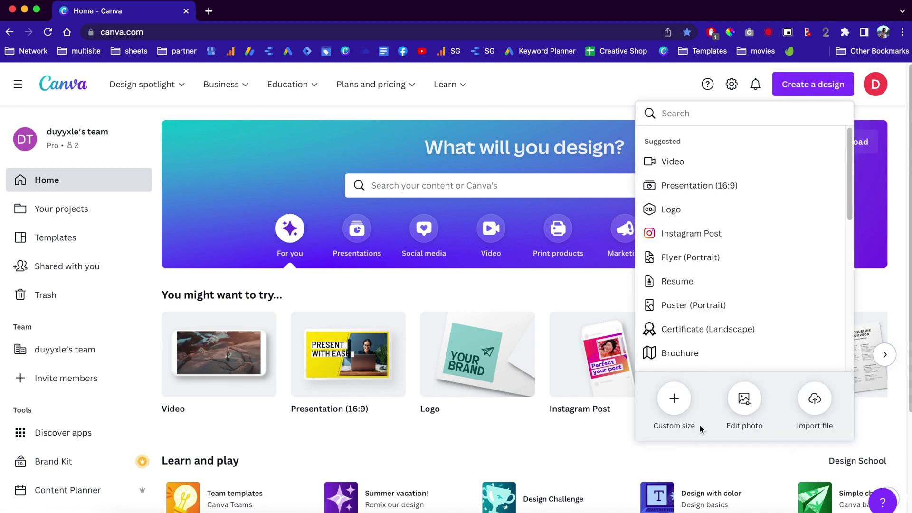
{"action": "left_click", "coordinate": [673, 398]}
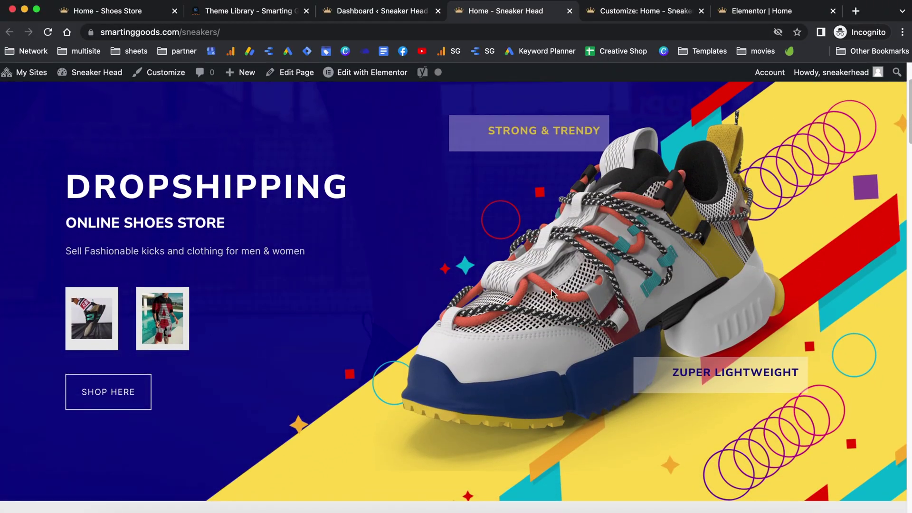
Step: Save the hero shoe image as fillo-hero.png in Downloads and show it in its folder
{"action": "right_click", "coordinate": [596, 258]}
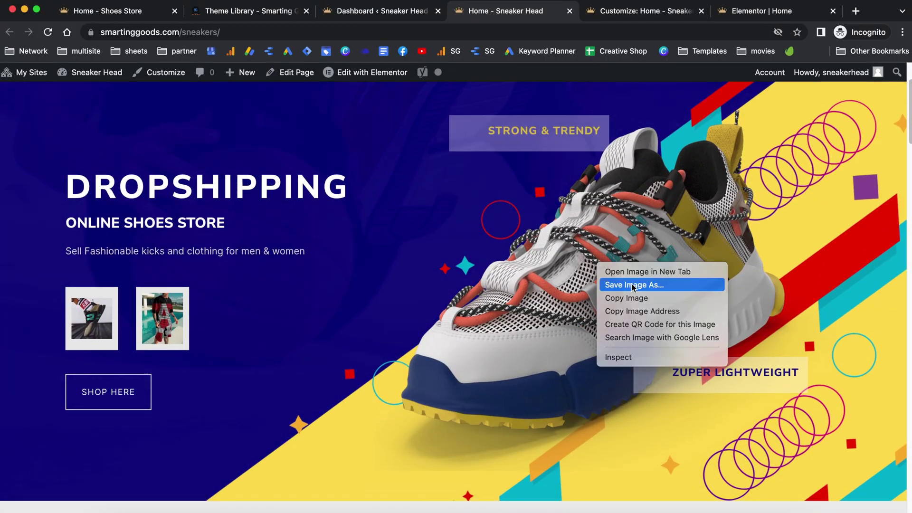
{"action": "left_click", "coordinate": [614, 283]}
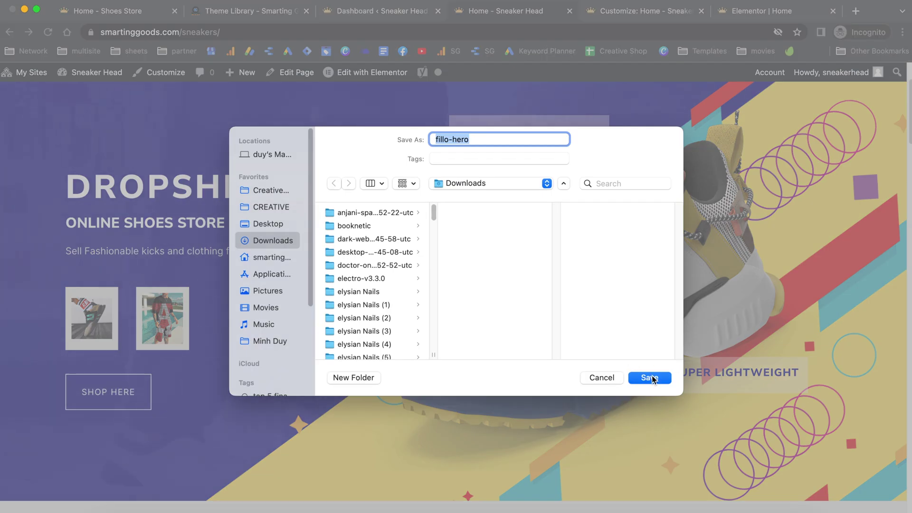
{"action": "left_click", "coordinate": [650, 378]}
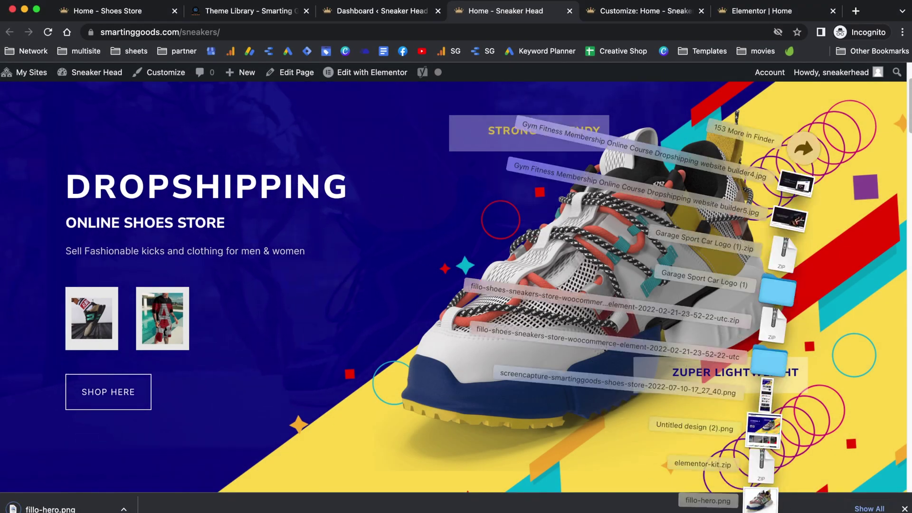
{"action": "left_click", "coordinate": [691, 192]}
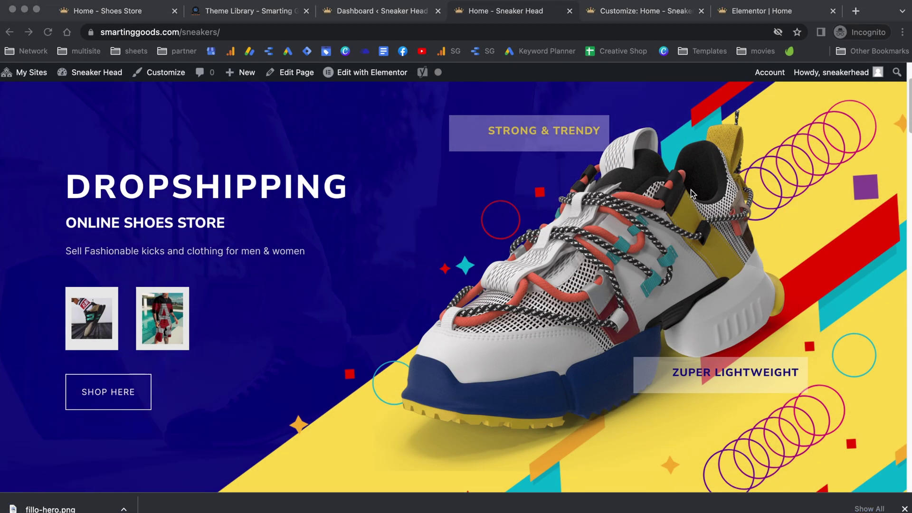
Step: Open Get Info for fillo-hero.png and highlight its 1440×1123 dimensions value
{"action": "left_click", "coordinate": [475, 230]}
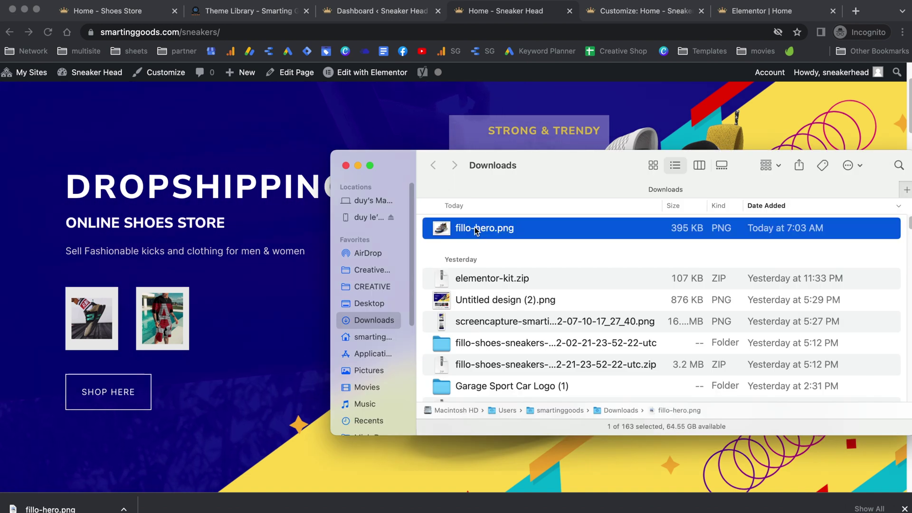
{"action": "right_click", "coordinate": [478, 230]}
{"action": "left_click", "coordinate": [518, 287]}
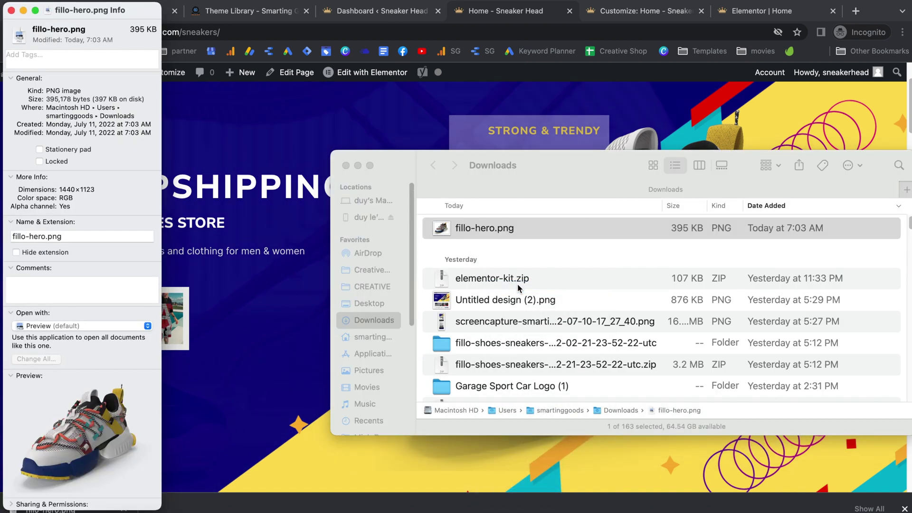
{"action": "left_click_drag", "start_coordinate": [60, 190], "coordinate": [96, 192]}
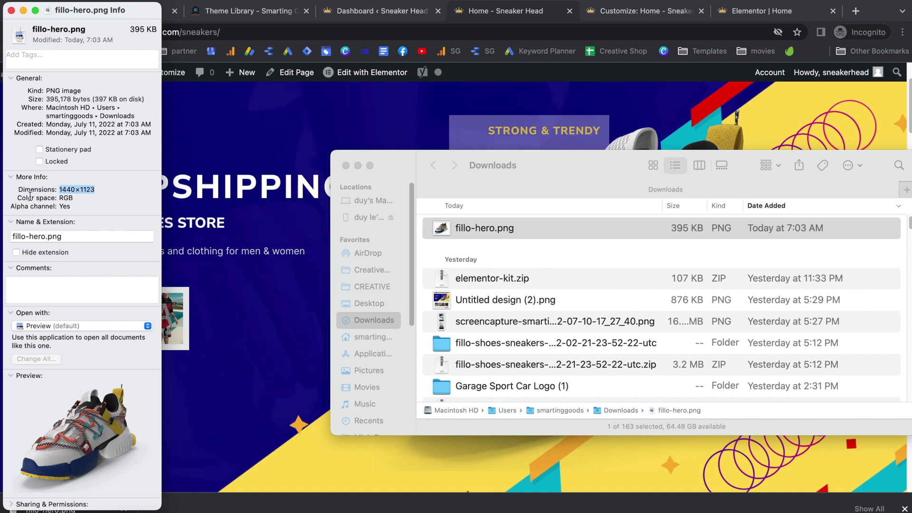
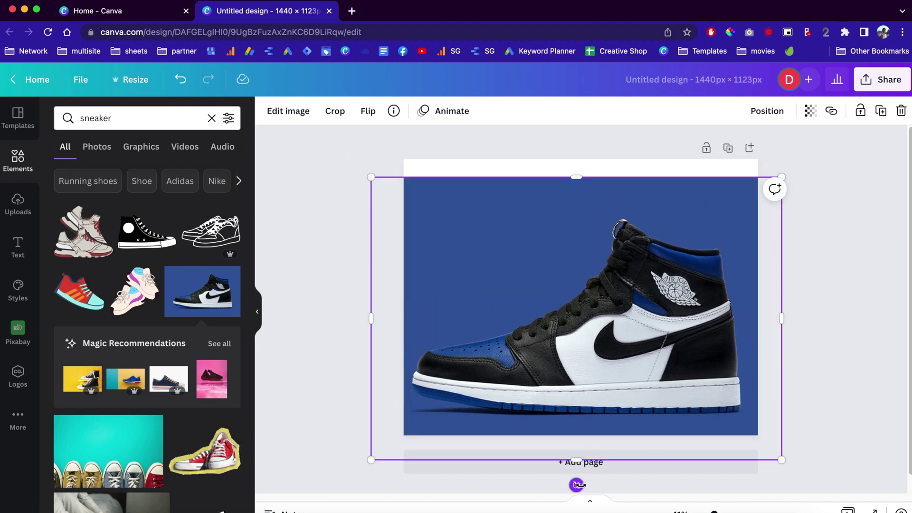
Step: Rotate the sneaker photo to about -16° and bring up its image editing effects
{"action": "left_click_drag", "start_coordinate": [567, 321], "coordinate": [558, 287]}
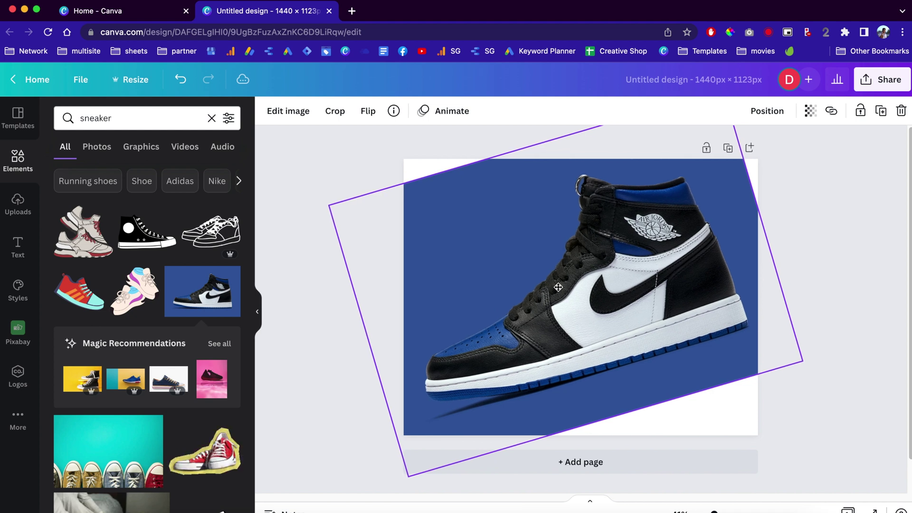
{"action": "left_click", "coordinate": [855, 226]}
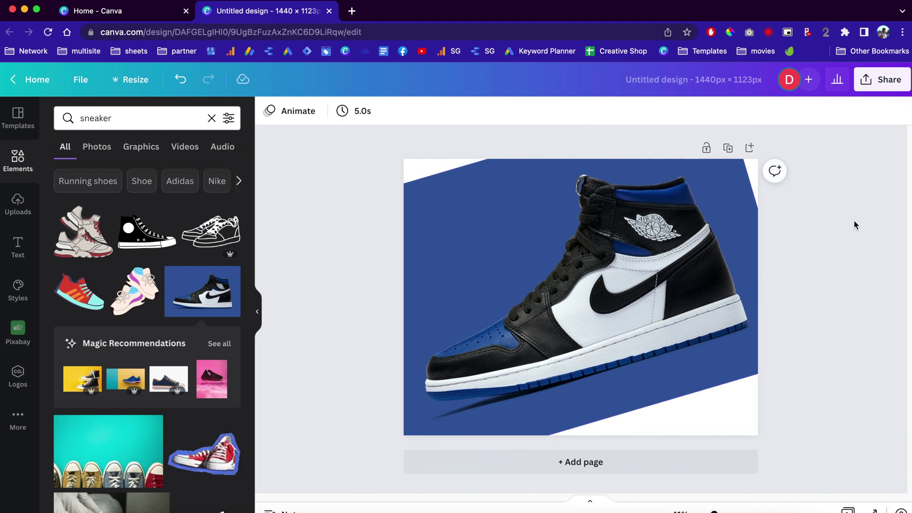
{"action": "left_click", "coordinate": [470, 210]}
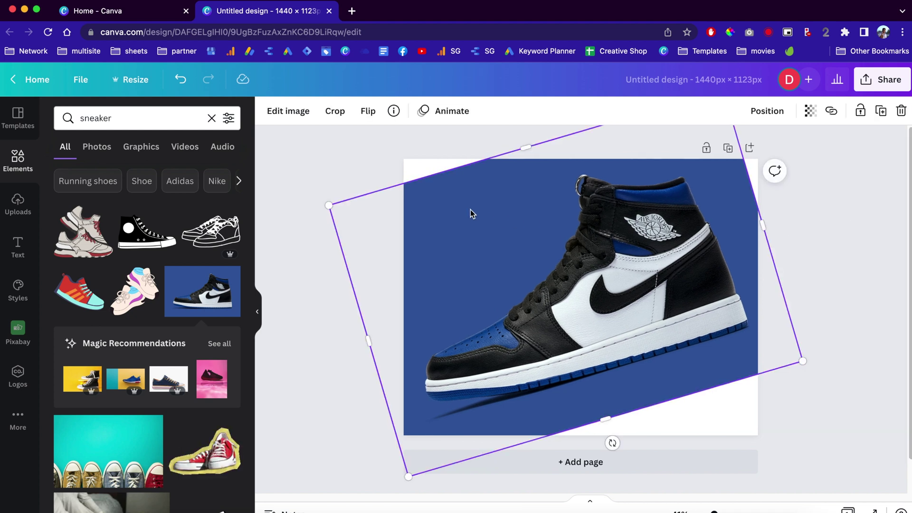
{"action": "left_click", "coordinate": [271, 114]}
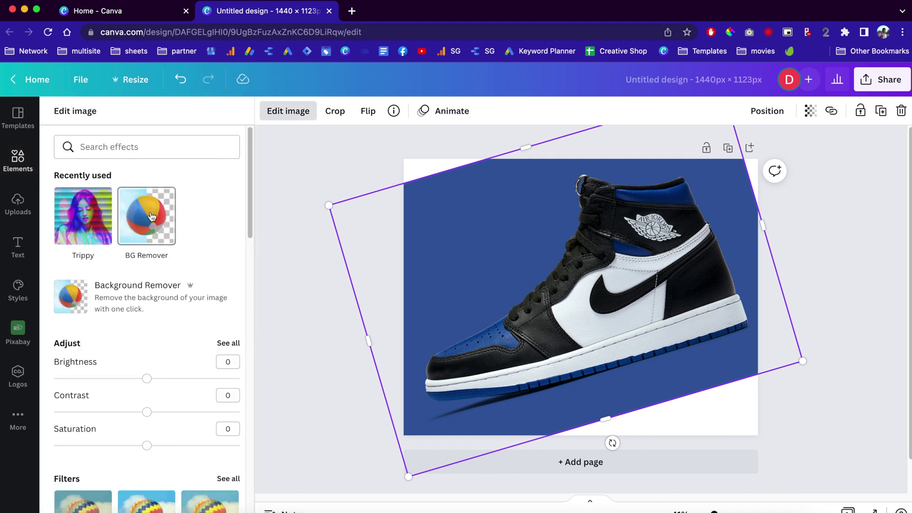
Step: Strip the blue background with BG Remover, leaving only the tilted shoe cutout
{"action": "left_click", "coordinate": [152, 217]}
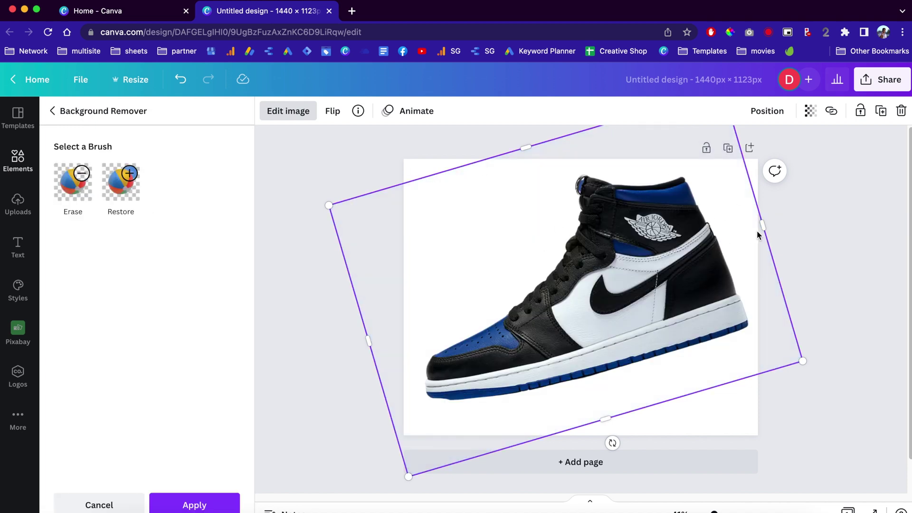
{"action": "left_click", "coordinate": [839, 226]}
{"action": "left_click", "coordinate": [844, 233]}
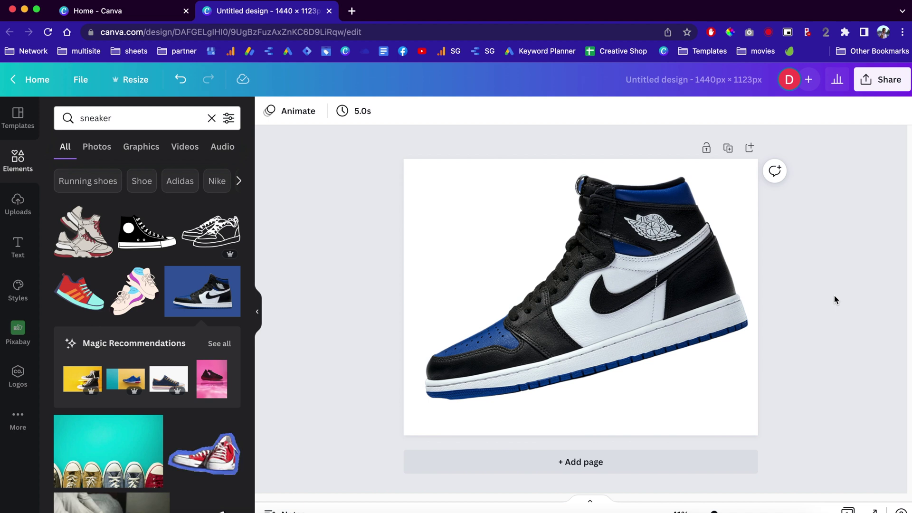
Step: Download the design as a transparent-background PNG, then move to the store site desktop
{"action": "left_click", "coordinate": [882, 79]}
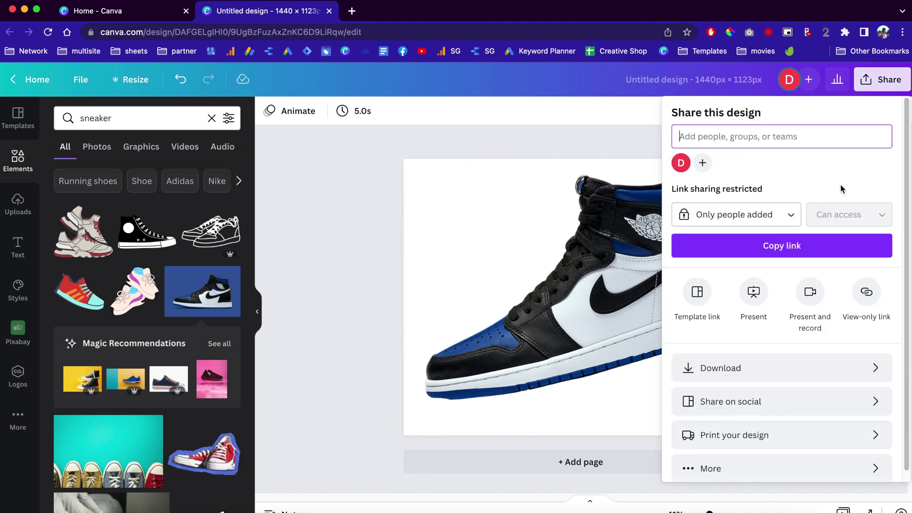
{"action": "left_click", "coordinate": [703, 369]}
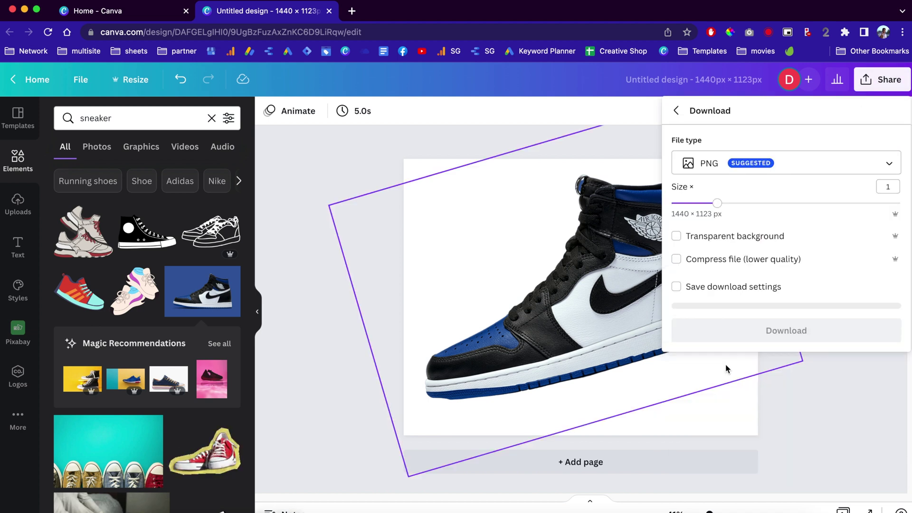
{"action": "left_click", "coordinate": [740, 240]}
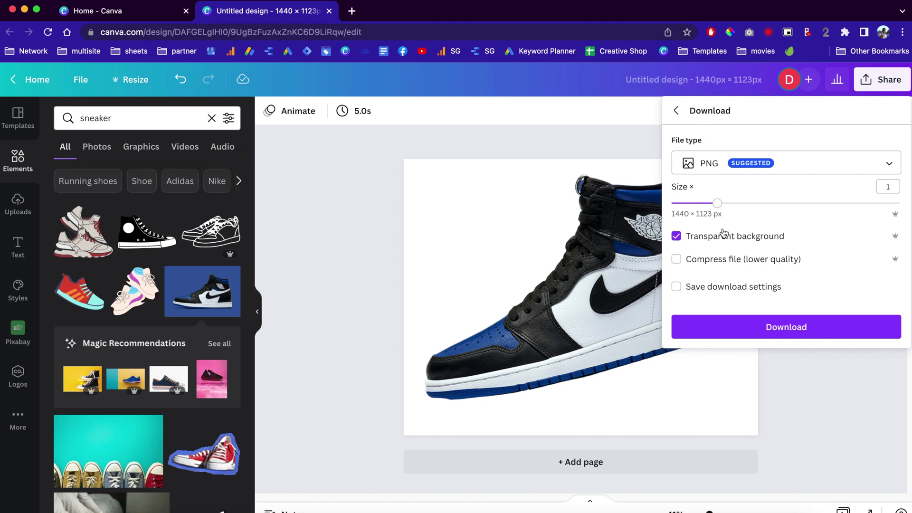
{"action": "left_click", "coordinate": [772, 328]}
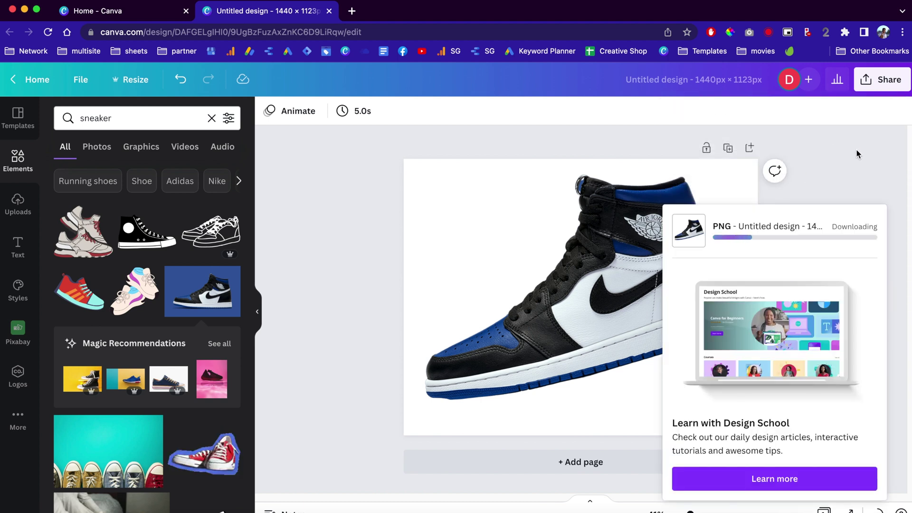
{"action": "key", "text": "ctrl+Right"}
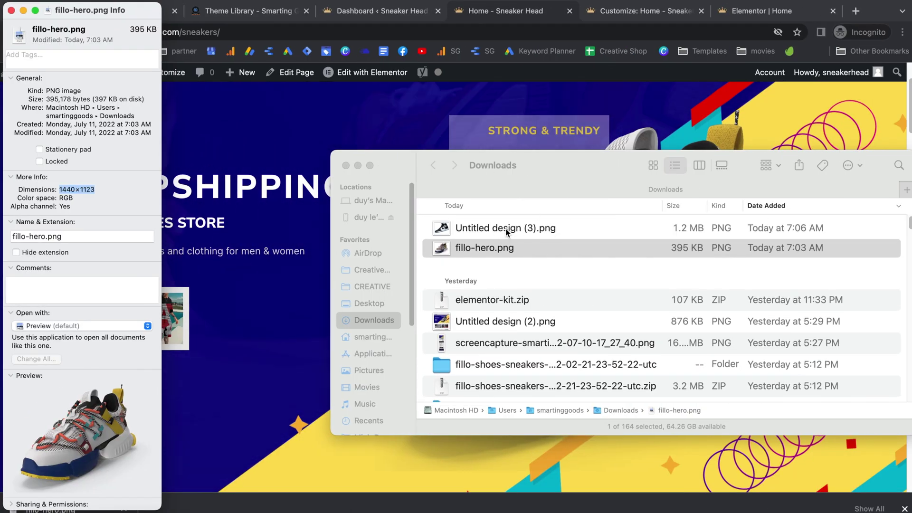
Step: Replace the Elementor home page hero image with the uploaded sneaker PNG
{"action": "left_click", "coordinate": [352, 109]}
{"action": "left_click", "coordinate": [760, 12]}
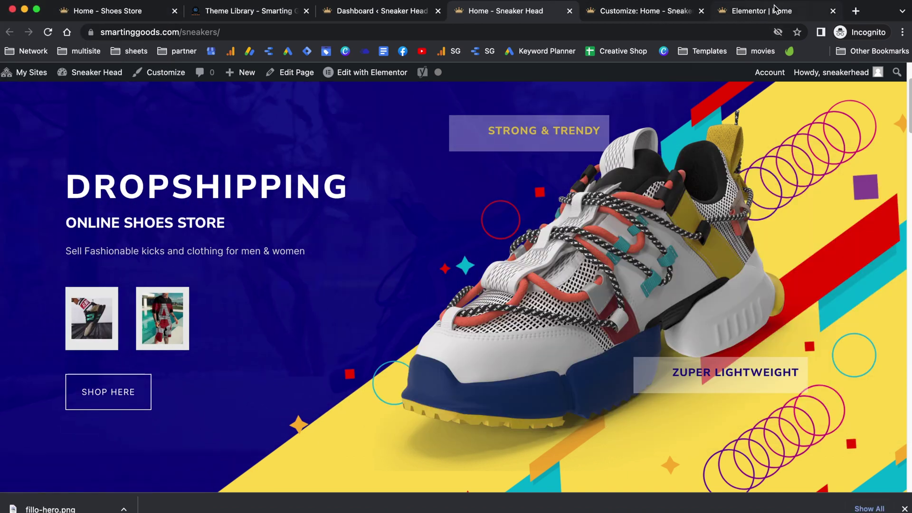
{"action": "left_click", "coordinate": [86, 205]}
{"action": "left_click_drag", "start_coordinate": [50, 508], "coordinate": [565, 339]}
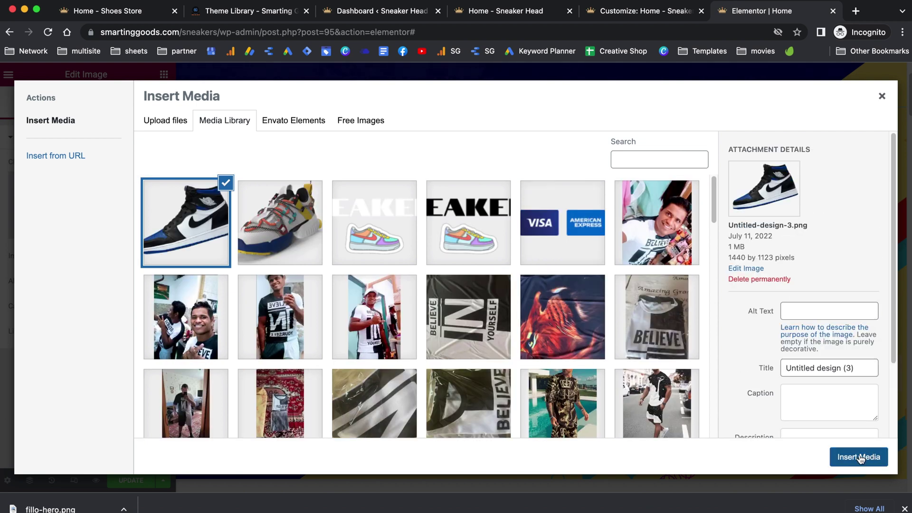
{"action": "left_click", "coordinate": [859, 456]}
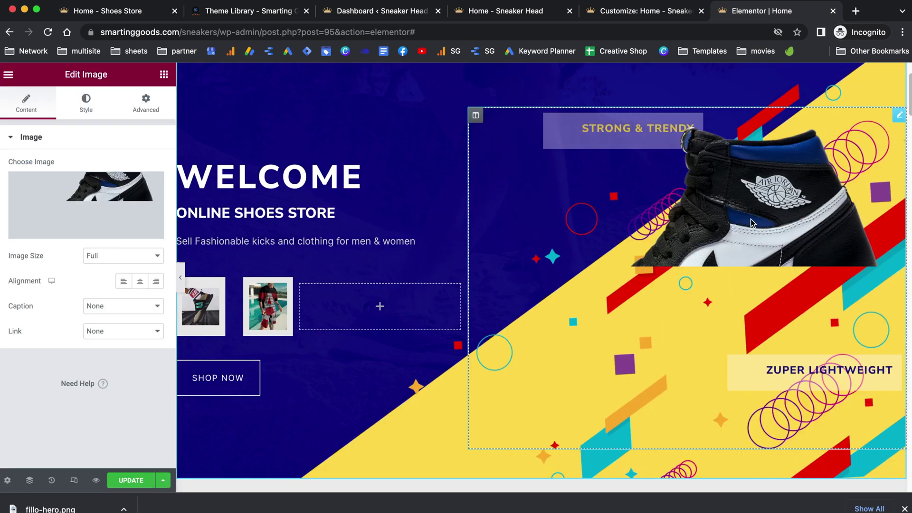
Step: Look over the updated home page, then go to the WordPress dashboard
{"action": "scroll", "coordinate": [677, 246], "scroll_direction": "down", "scroll_amount": 1}
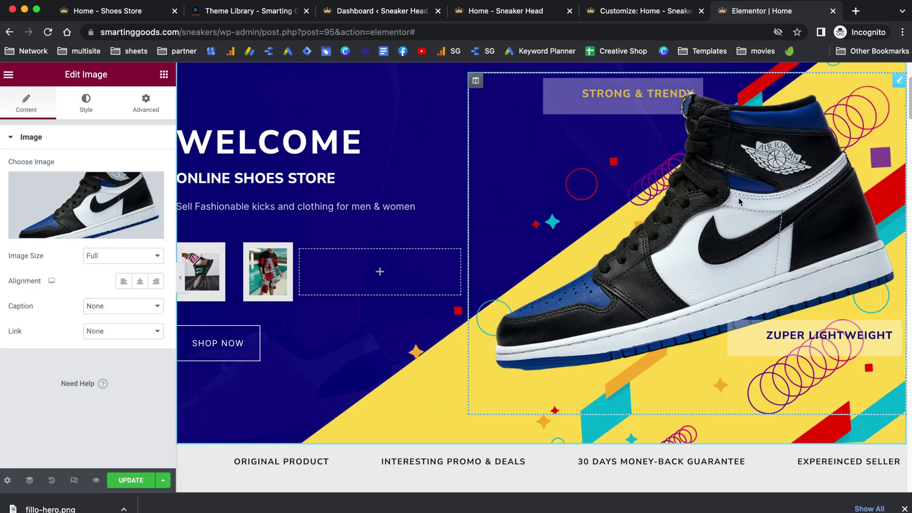
{"action": "scroll", "coordinate": [659, 242], "scroll_direction": "up", "scroll_amount": 1}
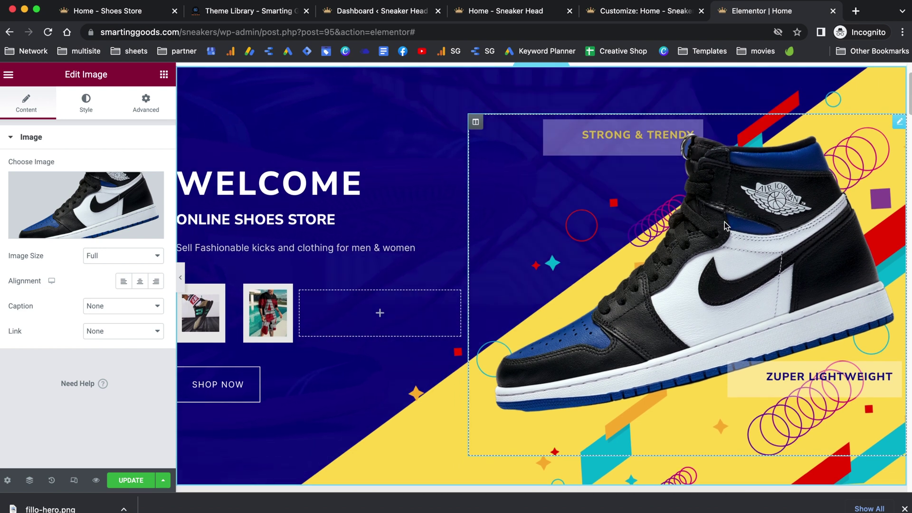
{"action": "scroll", "coordinate": [395, 310], "scroll_direction": "down", "scroll_amount": 4}
{"action": "scroll", "coordinate": [395, 310], "scroll_direction": "down", "scroll_amount": 6}
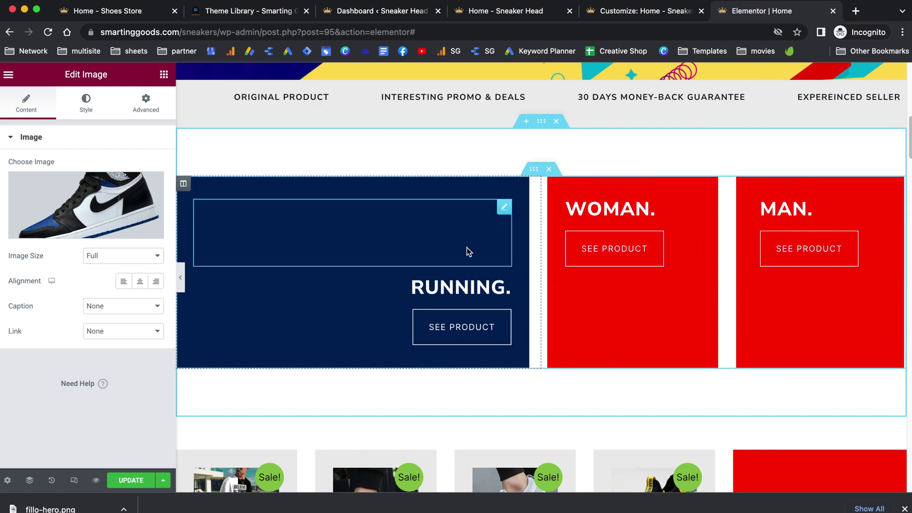
{"action": "left_click", "coordinate": [383, 11]}
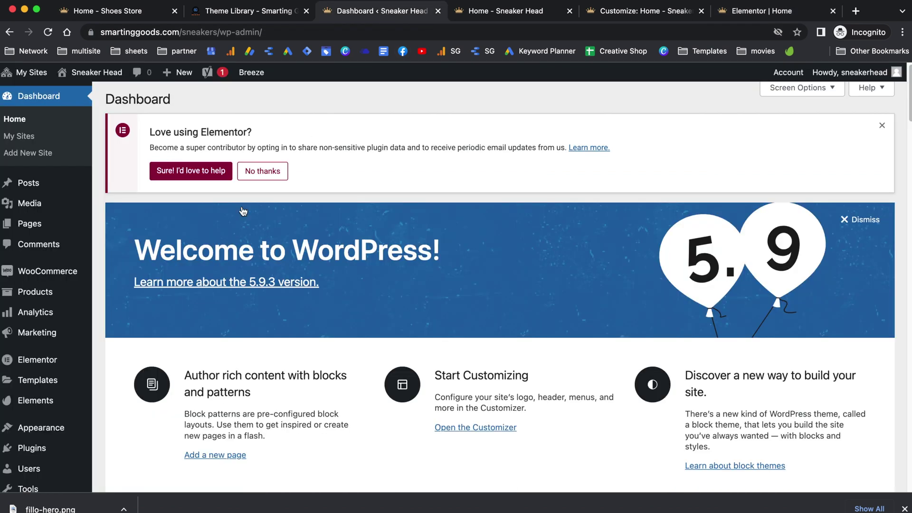
Step: Open the Products > Categories admin page in a new tab
{"action": "mouse_move", "coordinate": [45, 293]}
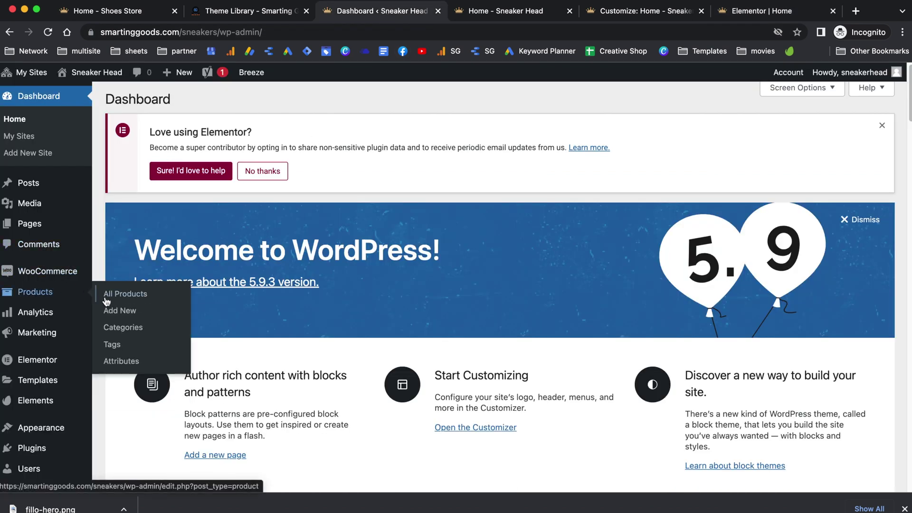
{"action": "right_click", "coordinate": [116, 331]}
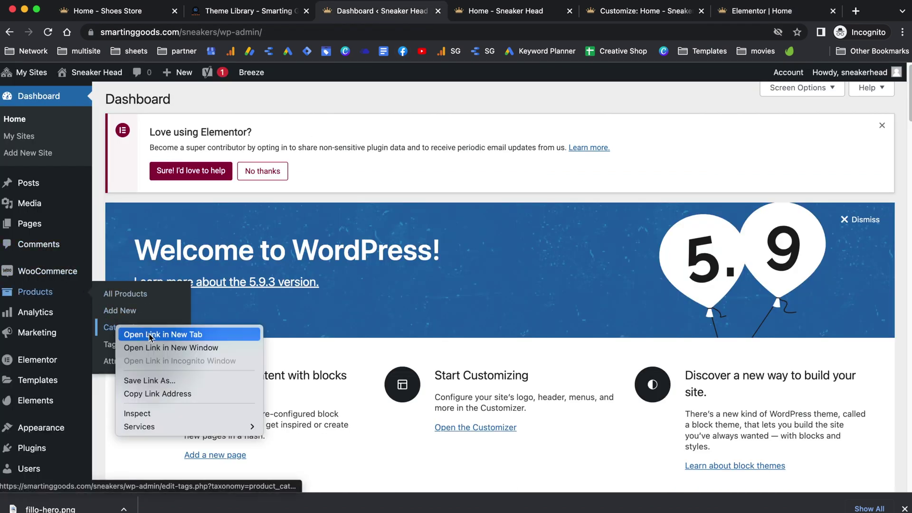
{"action": "left_click", "coordinate": [147, 333]}
Step: Browse the storefront's Running, Woman and Man category sections
{"action": "left_click", "coordinate": [562, 11]}
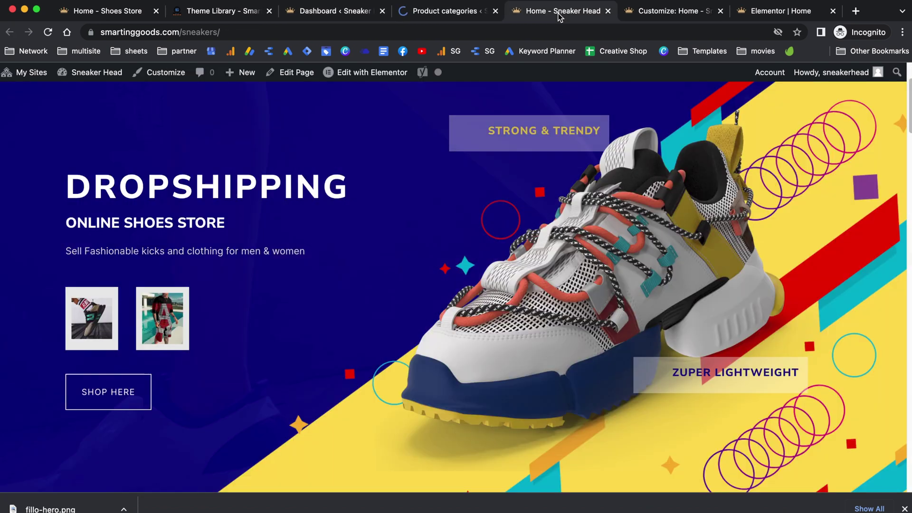
{"action": "scroll", "coordinate": [571, 346], "scroll_direction": "down", "scroll_amount": 2}
{"action": "scroll", "coordinate": [571, 345], "scroll_direction": "down", "scroll_amount": 10}
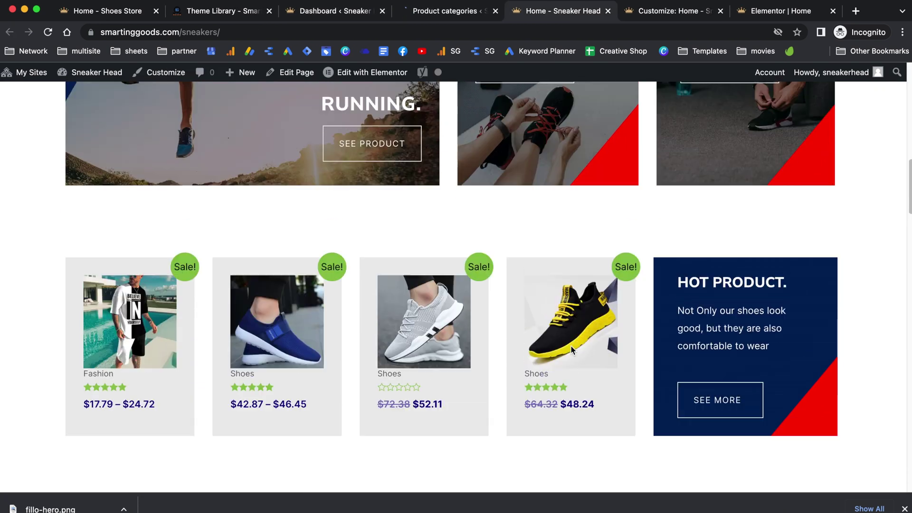
{"action": "scroll", "coordinate": [571, 345], "scroll_direction": "up", "scroll_amount": 4}
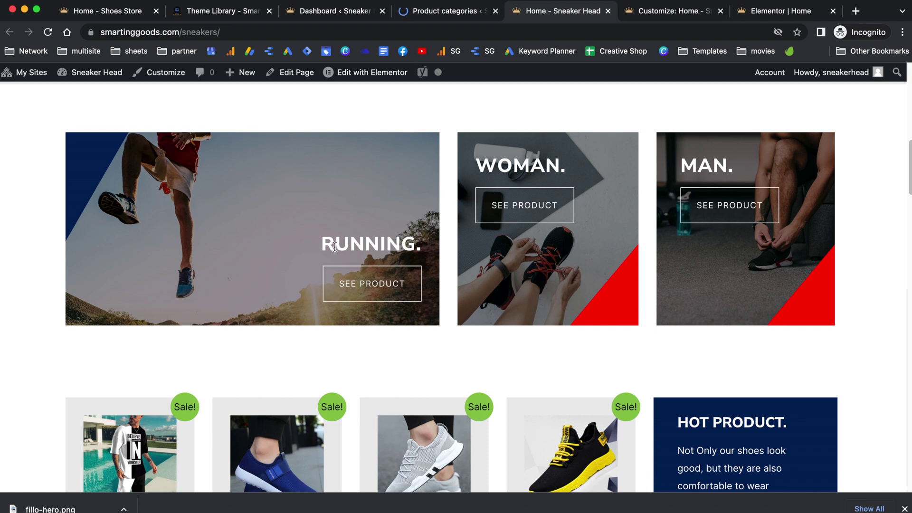
{"action": "left_click_drag", "start_coordinate": [331, 243], "coordinate": [413, 238]}
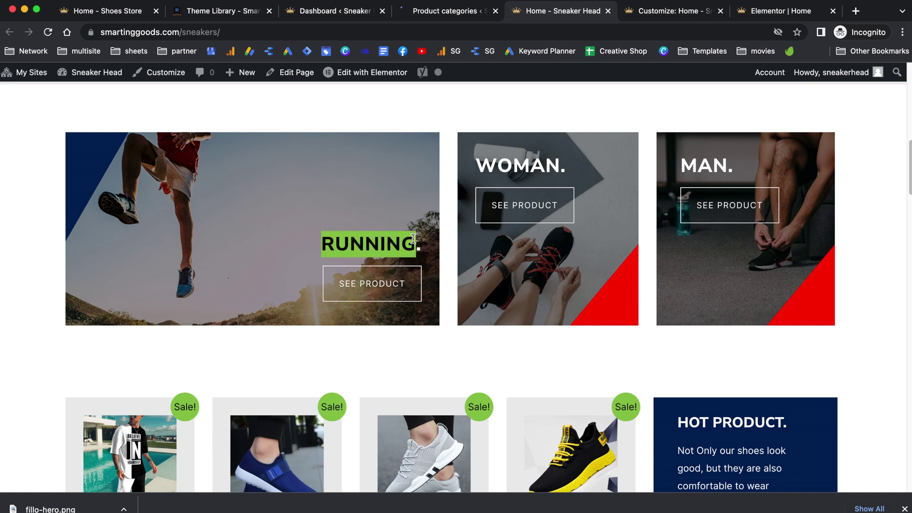
{"action": "scroll", "coordinate": [665, 269], "scroll_direction": "down", "scroll_amount": 6}
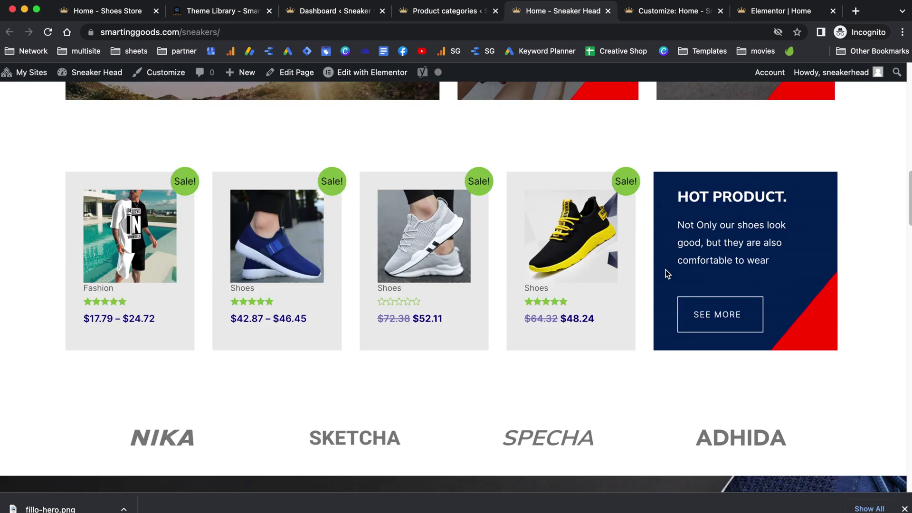
Step: Go to the Product categories page and dismiss the bulk actions menu
{"action": "left_click", "coordinate": [447, 11]}
{"action": "scroll", "coordinate": [492, 250], "scroll_direction": "down", "scroll_amount": 8}
{"action": "left_click", "coordinate": [417, 353]}
{"action": "left_click", "coordinate": [367, 320]}
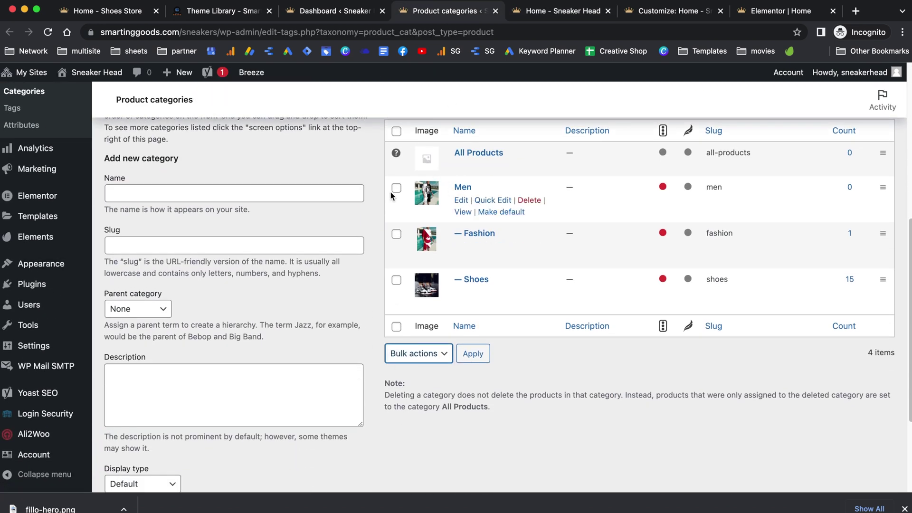
Step: Add a new product category named 'Women'
{"action": "left_click", "coordinate": [228, 194]}
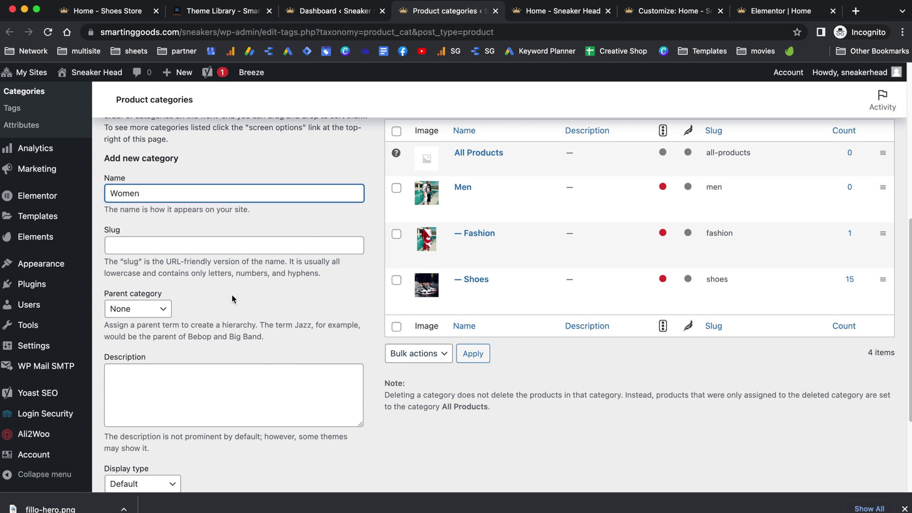
{"action": "type", "text": "Women"}
{"action": "scroll", "coordinate": [247, 341], "scroll_direction": "down", "scroll_amount": 3}
{"action": "left_click", "coordinate": [171, 436]}
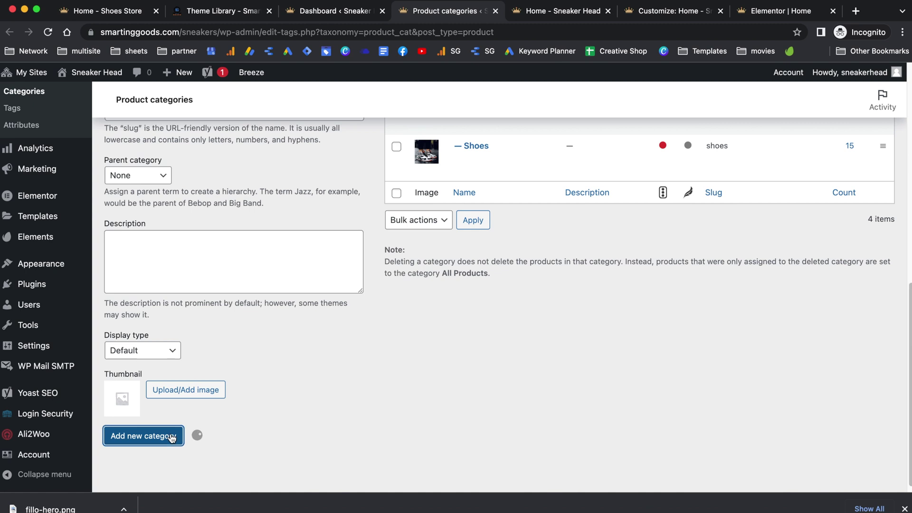
{"action": "scroll", "coordinate": [336, 343], "scroll_direction": "up", "scroll_amount": 3}
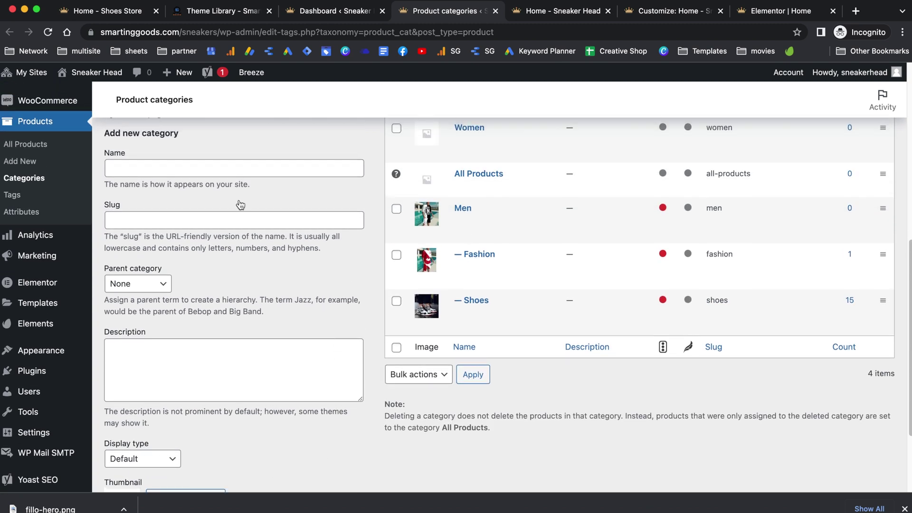
Step: Create the Running category with the red running-sneaker photo as its thumbnail
{"action": "left_click", "coordinate": [212, 169]}
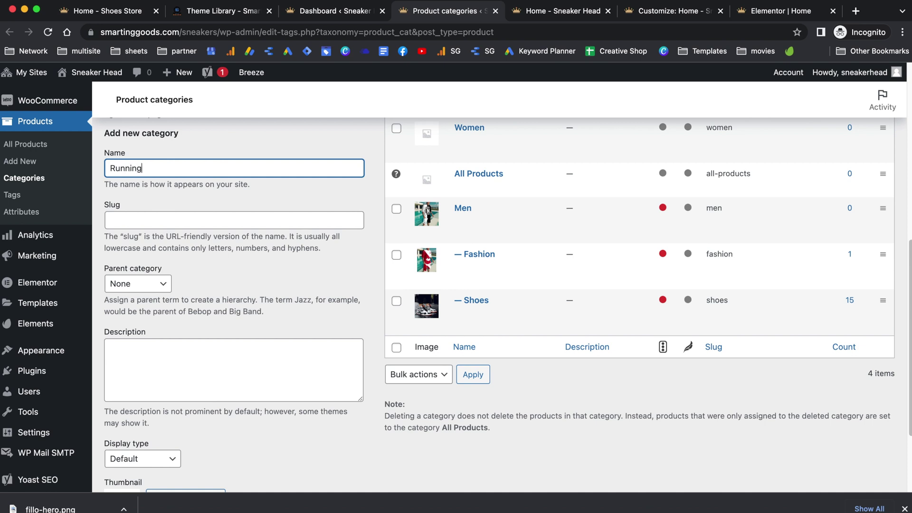
{"action": "scroll", "coordinate": [277, 257], "scroll_direction": "down", "scroll_amount": 3}
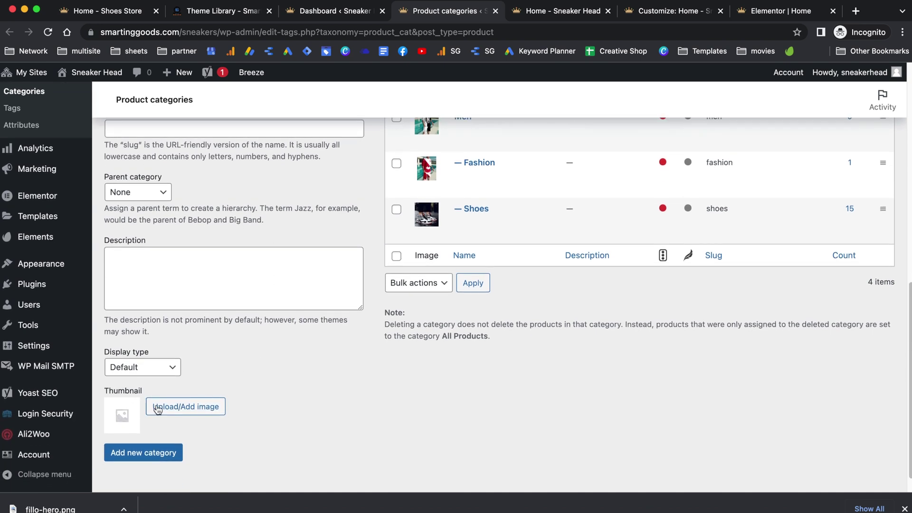
{"action": "left_click", "coordinate": [196, 410]}
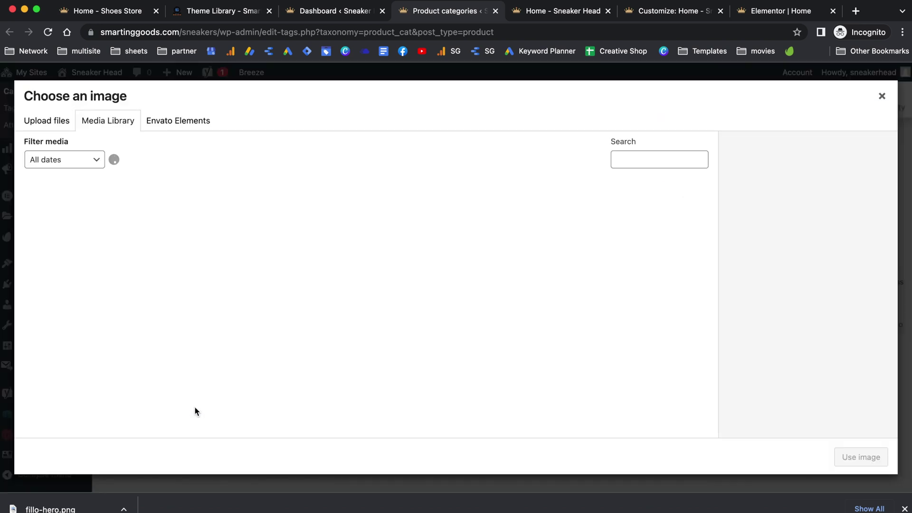
{"action": "scroll", "coordinate": [261, 291], "scroll_direction": "down", "scroll_amount": 10}
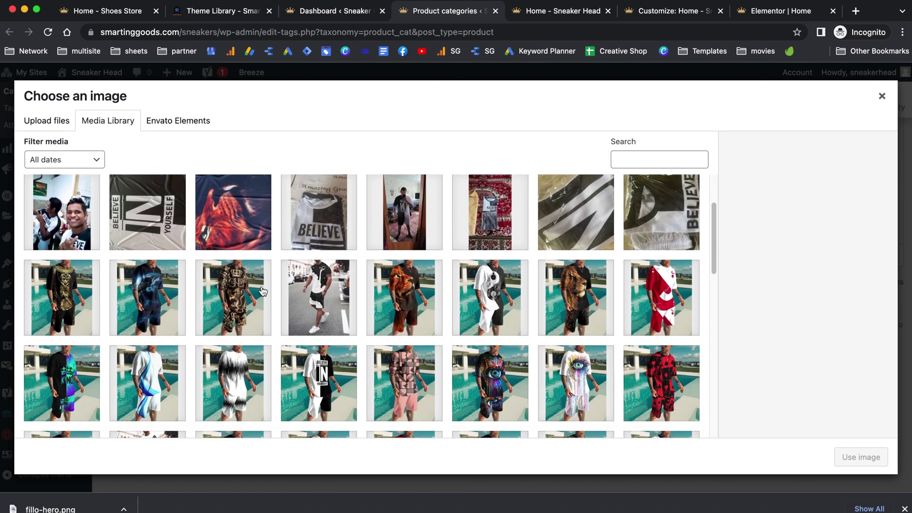
{"action": "scroll", "coordinate": [262, 291], "scroll_direction": "down", "scroll_amount": 5}
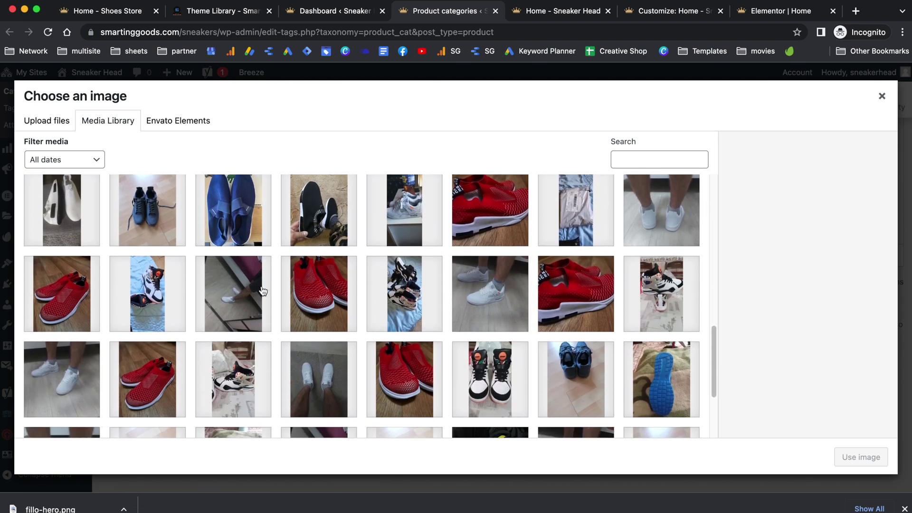
{"action": "left_click", "coordinate": [362, 421]}
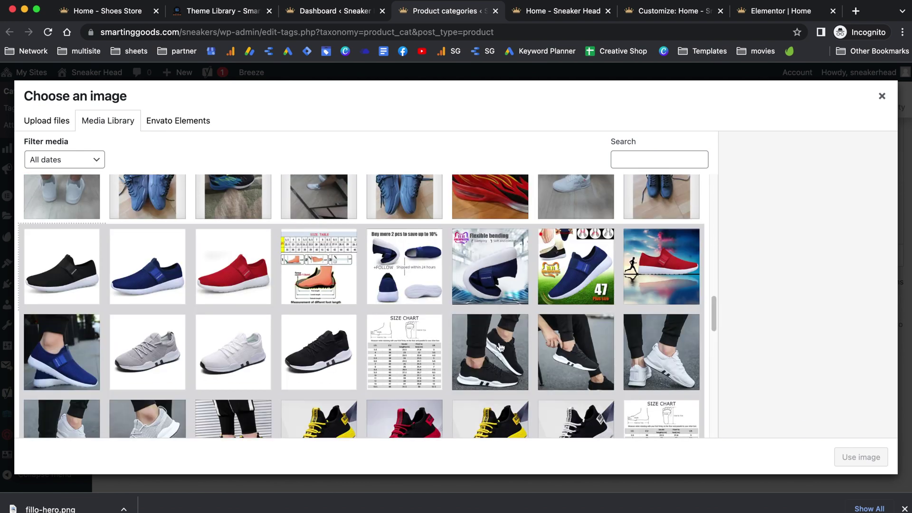
{"action": "left_click", "coordinate": [664, 271]}
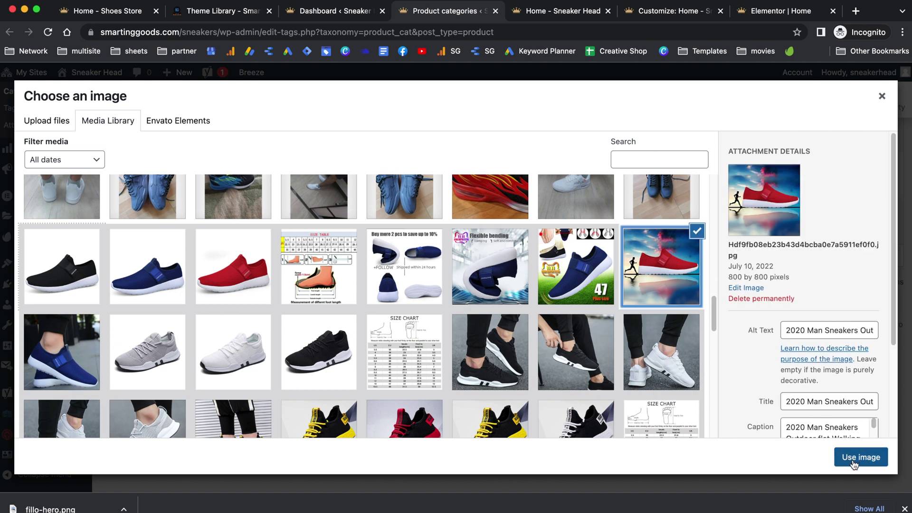
{"action": "left_click", "coordinate": [853, 459]}
{"action": "left_click", "coordinate": [129, 433]}
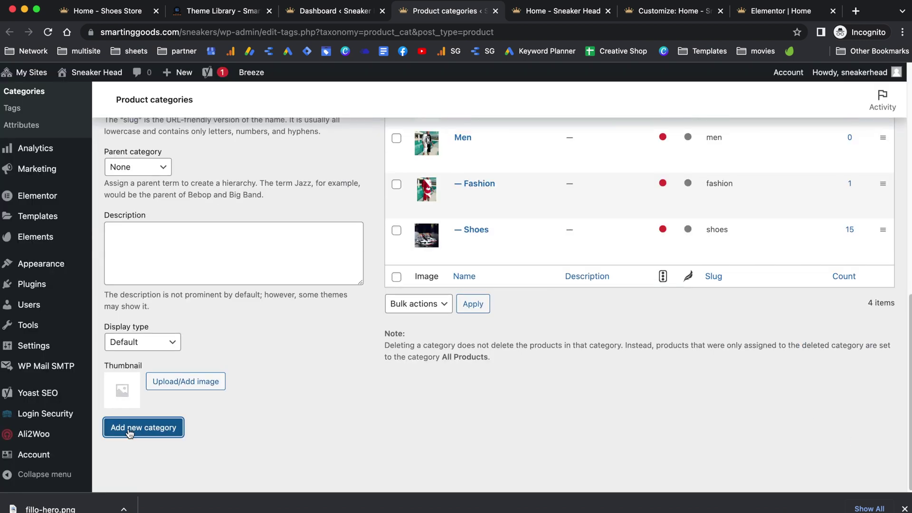
{"action": "scroll", "coordinate": [293, 437], "scroll_direction": "up", "scroll_amount": 5}
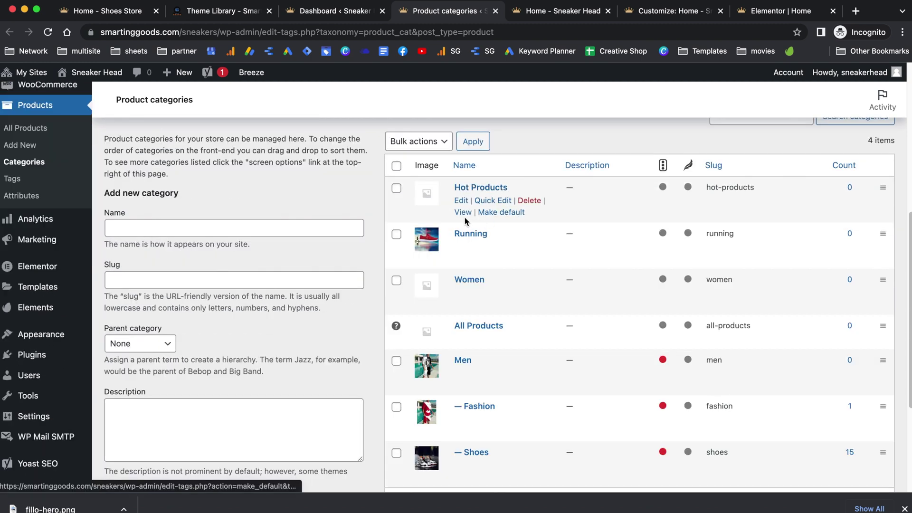
{"action": "right_click", "coordinate": [461, 211]}
Step: Open the Hot Products, Running, Women and Men category pages in new tabs
{"action": "left_click", "coordinate": [475, 220]}
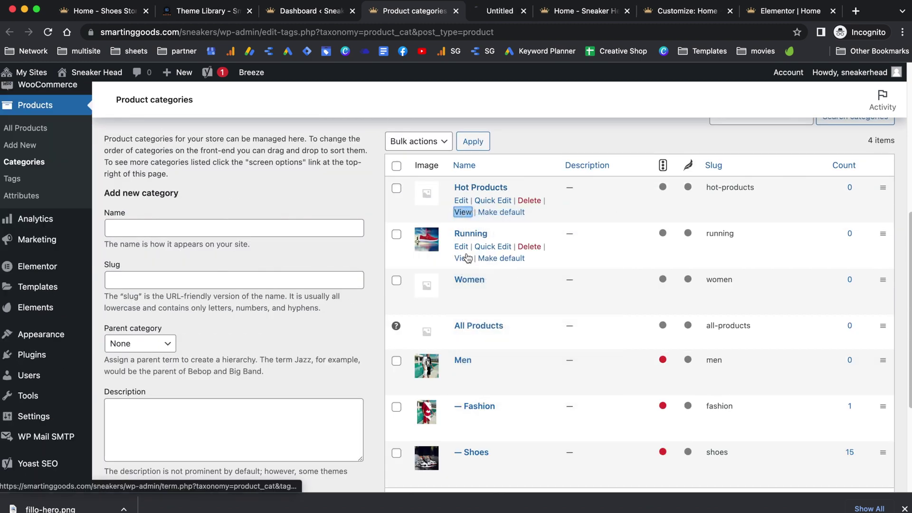
{"action": "right_click", "coordinate": [462, 259]}
{"action": "left_click", "coordinate": [475, 265]}
{"action": "left_click", "coordinate": [460, 304], "text": "super"}
{"action": "left_click", "coordinate": [463, 385], "text": "super"}
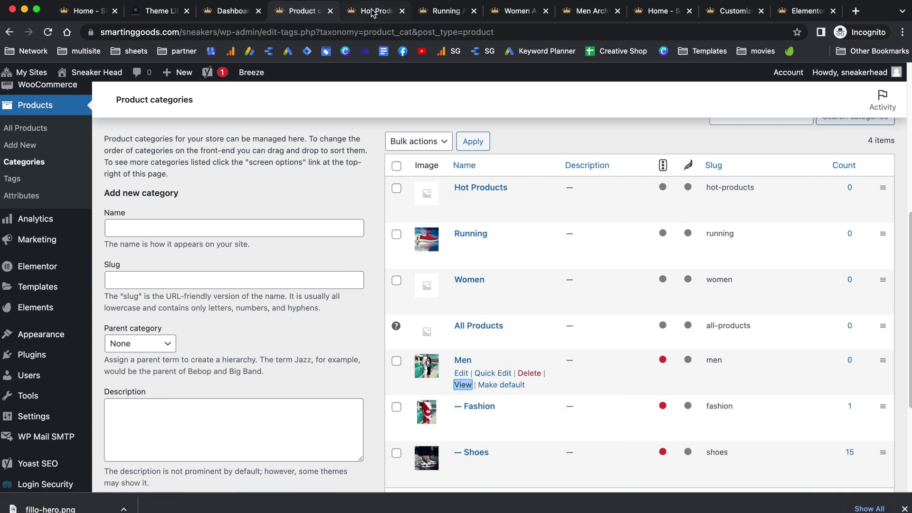
Step: Select the Hot Products category page address, then go back to the Elementor editor
{"action": "left_click", "coordinate": [373, 12]}
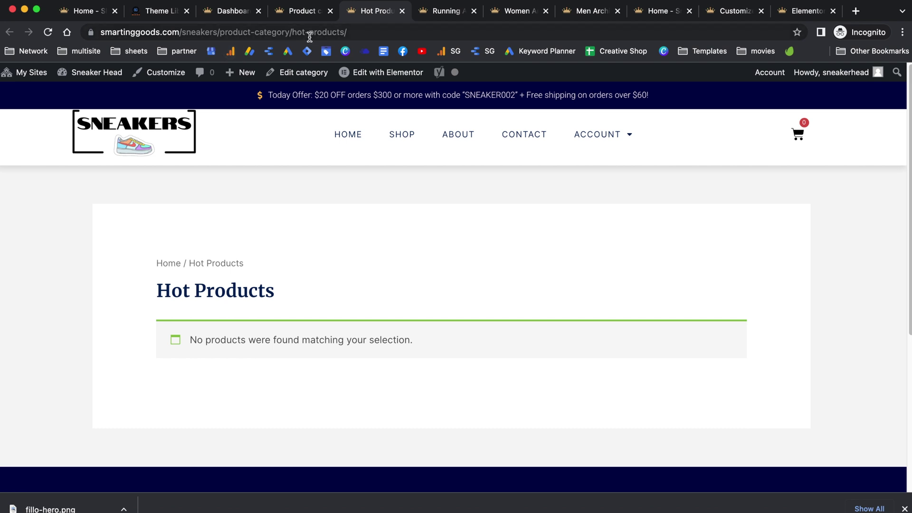
{"action": "left_click", "coordinate": [325, 36]}
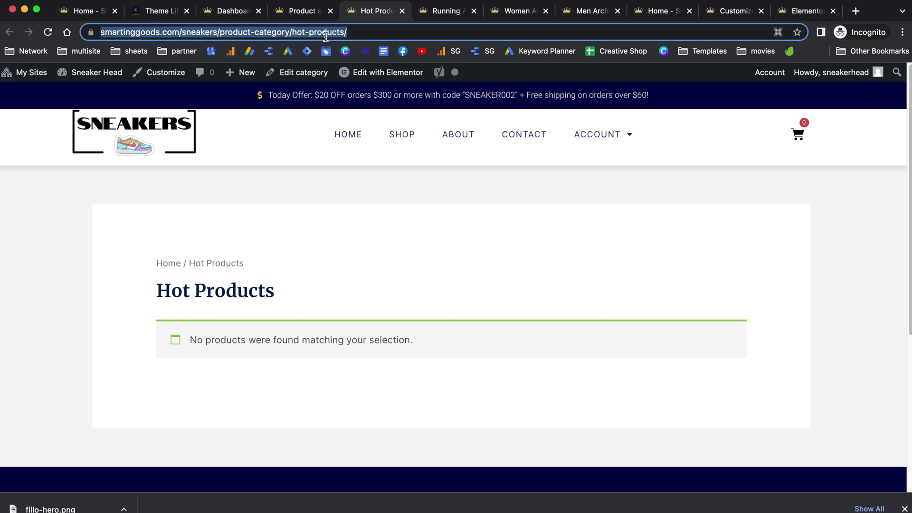
{"action": "left_click", "coordinate": [807, 13]}
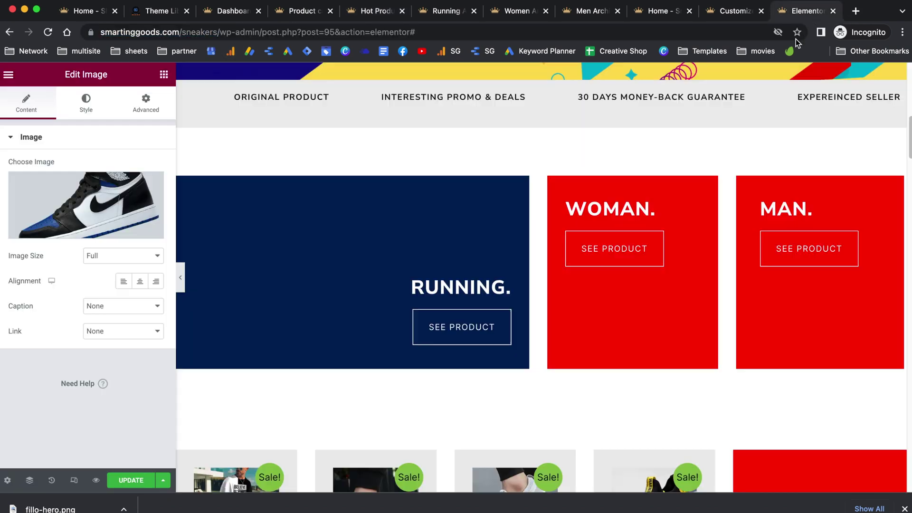
{"action": "scroll", "coordinate": [672, 197], "scroll_direction": "down", "scroll_amount": 2}
Step: Edit the SEE MORE button's link and grab the Running and Women category addresses
{"action": "scroll", "coordinate": [672, 195], "scroll_direction": "down", "scroll_amount": 5}
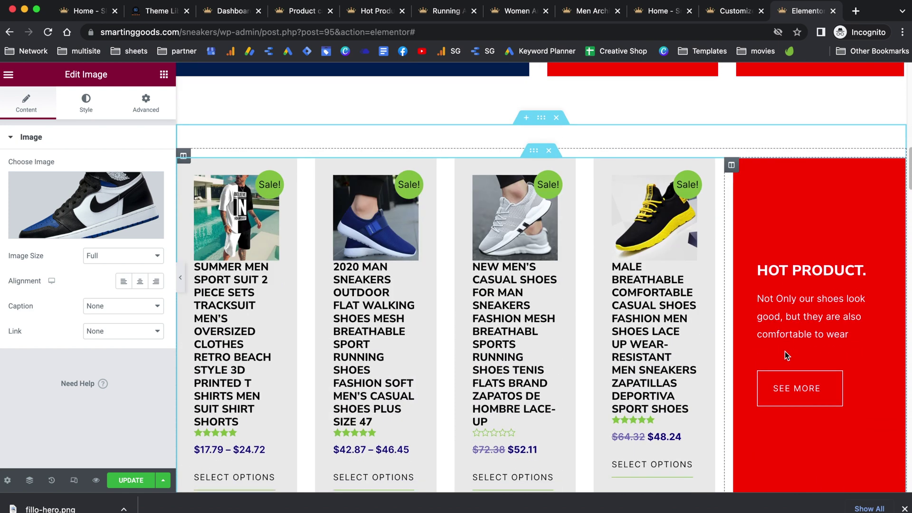
{"action": "left_click", "coordinate": [796, 383]}
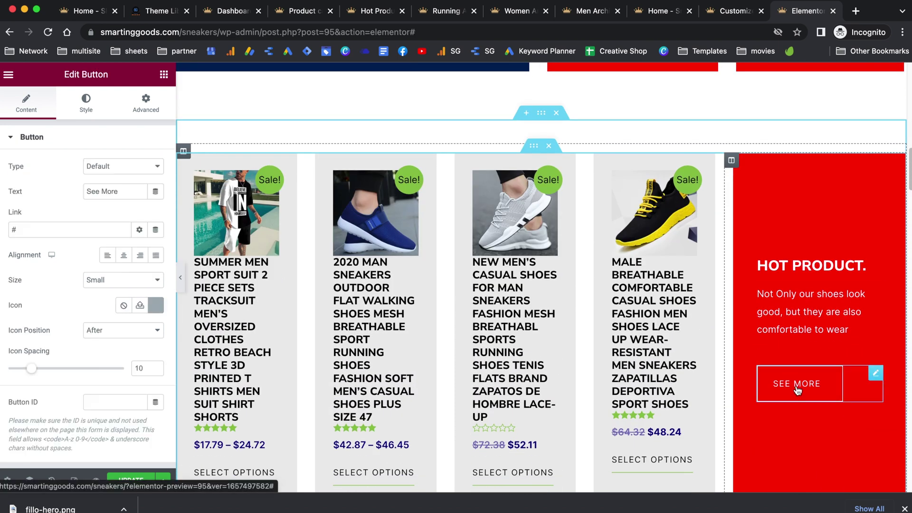
{"action": "left_click", "coordinate": [45, 228]}
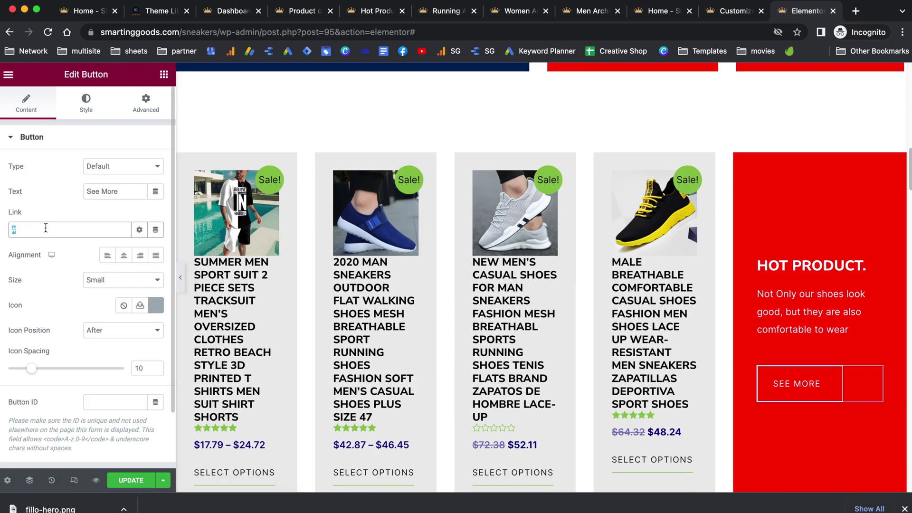
{"action": "left_click", "coordinate": [447, 10]}
{"action": "left_click", "coordinate": [500, 32]}
{"action": "left_click", "coordinate": [807, 10]}
{"action": "scroll", "coordinate": [814, 336], "scroll_direction": "up", "scroll_amount": 5}
{"action": "left_click", "coordinate": [518, 11]}
{"action": "left_click", "coordinate": [500, 31]}
Step: Set the Man button's link to the Men category address, update, and preview the page
{"action": "left_click", "coordinate": [807, 11]}
{"action": "left_click", "coordinate": [589, 11]}
{"action": "left_click", "coordinate": [452, 31]}
{"action": "key", "text": "ctrl+c"}
{"action": "left_click", "coordinate": [807, 11]}
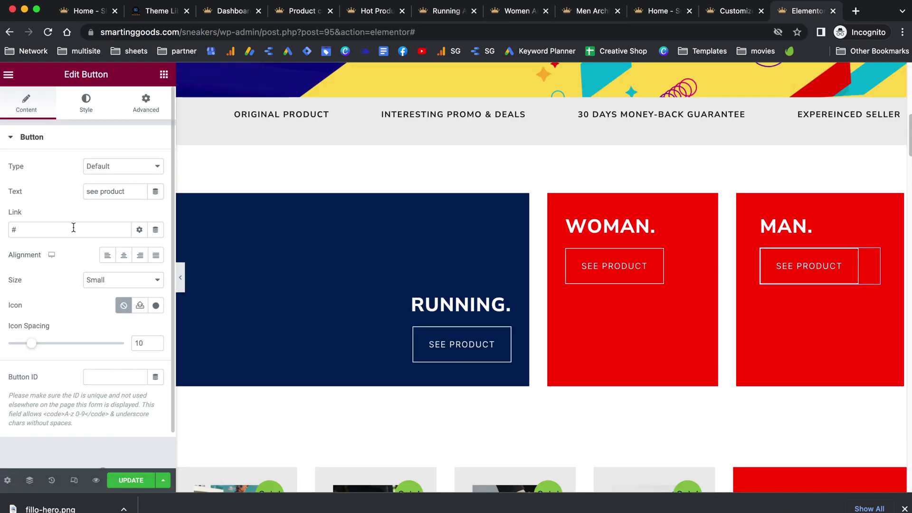
{"action": "key", "text": "ctrl+a"}
{"action": "key", "text": "ctrl+v"}
{"action": "scroll", "coordinate": [382, 292], "scroll_direction": "down", "scroll_amount": 3}
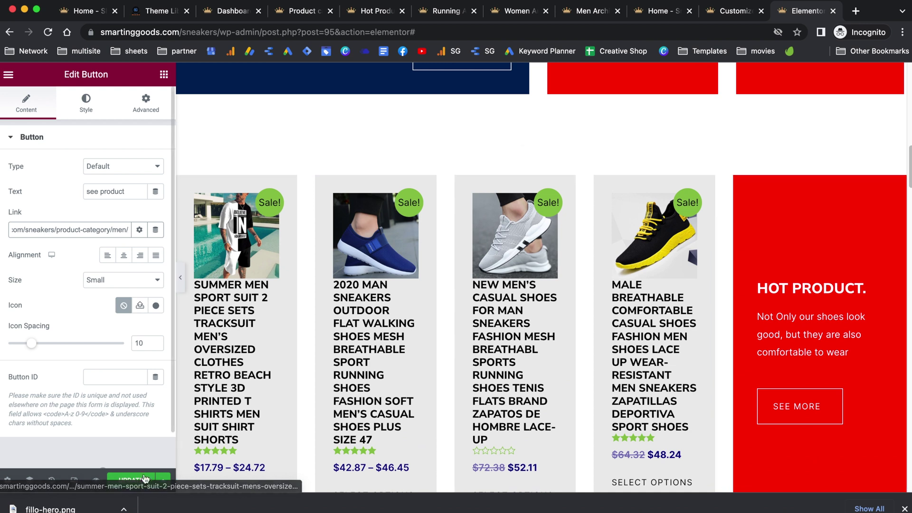
{"action": "left_click", "coordinate": [131, 480]}
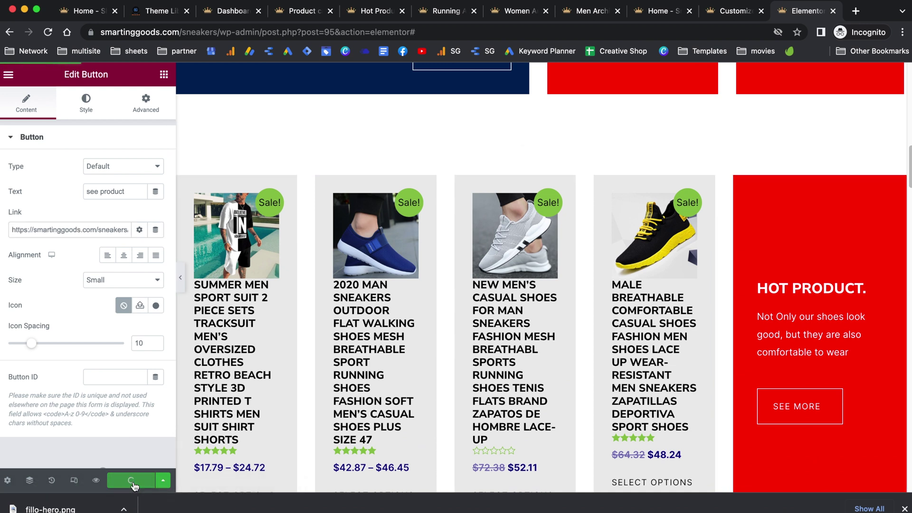
{"action": "left_click", "coordinate": [95, 482]}
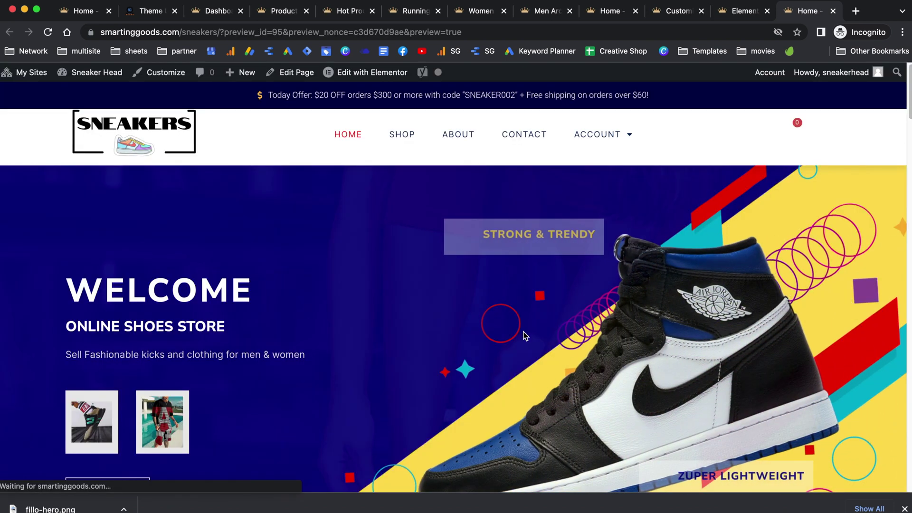
Step: Follow the Woman card to the empty Women category, visit SHOP, then return to Dashboard
{"action": "scroll", "coordinate": [524, 335], "scroll_direction": "down", "scroll_amount": 10}
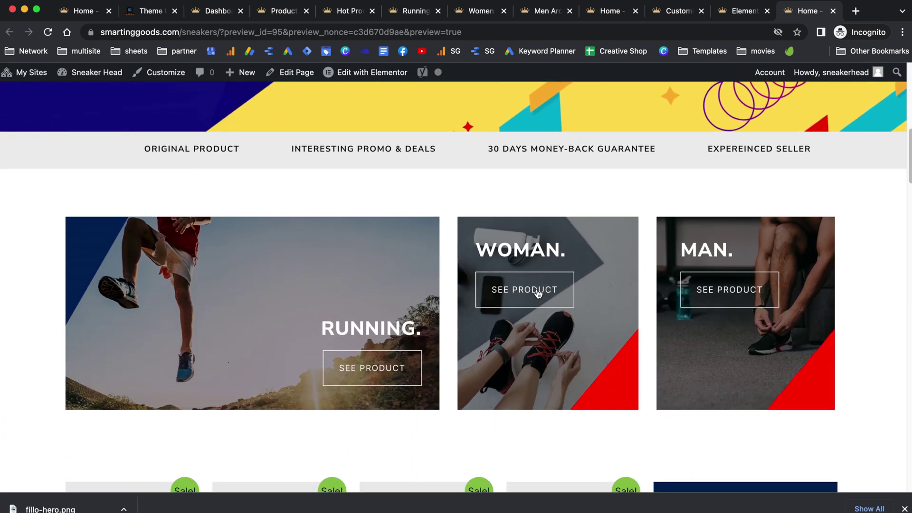
{"action": "left_click", "coordinate": [538, 292]}
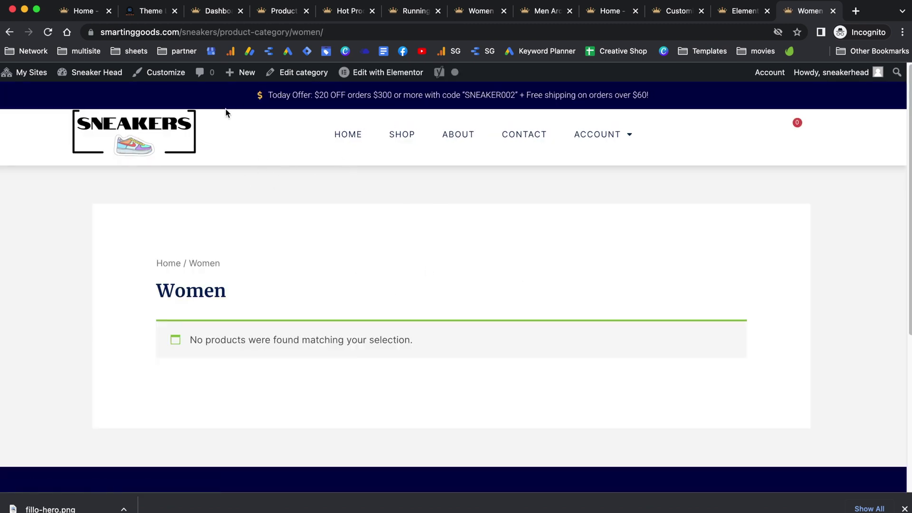
{"action": "scroll", "coordinate": [397, 294], "scroll_direction": "down", "scroll_amount": 4}
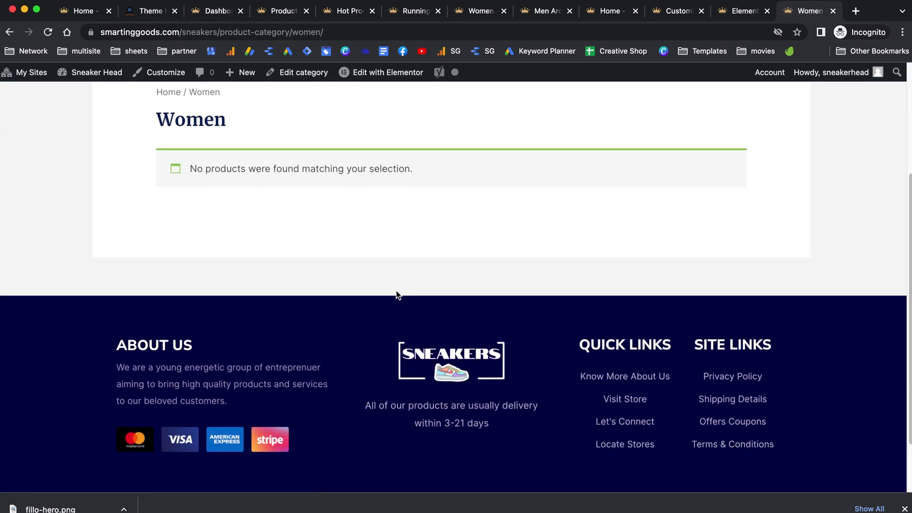
{"action": "scroll", "coordinate": [397, 294], "scroll_direction": "up", "scroll_amount": 4}
{"action": "left_click", "coordinate": [400, 130]}
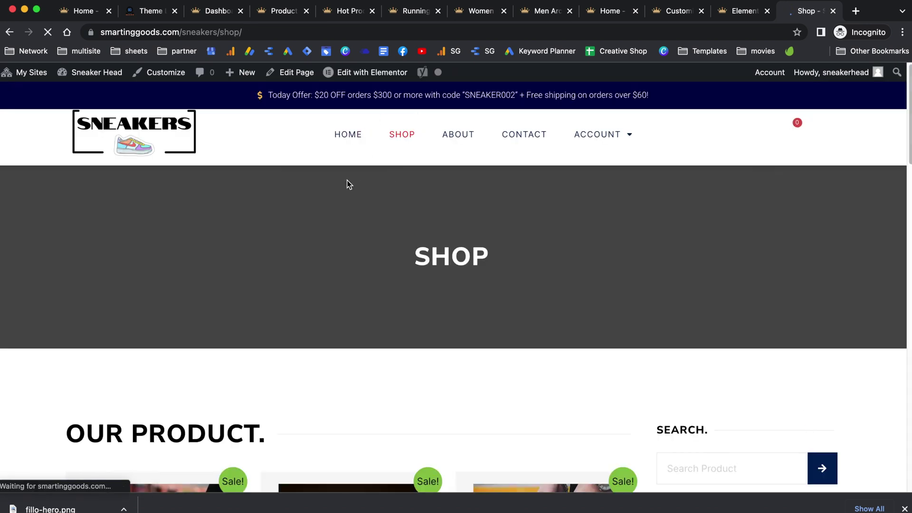
{"action": "scroll", "coordinate": [411, 292], "scroll_direction": "down", "scroll_amount": 6}
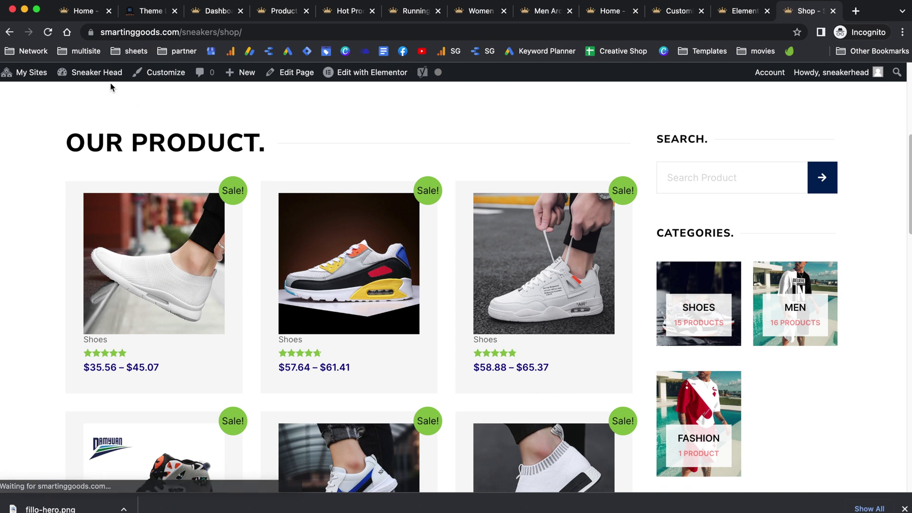
{"action": "left_click", "coordinate": [86, 94]}
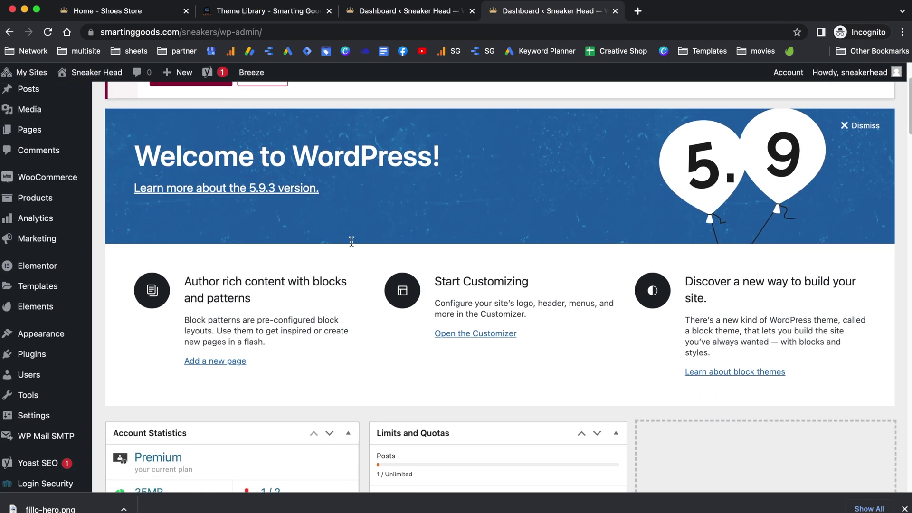
Step: Open Ali2Woo Settings and the Get Chrome Extension store page
{"action": "scroll", "coordinate": [352, 246], "scroll_direction": "down", "scroll_amount": 3}
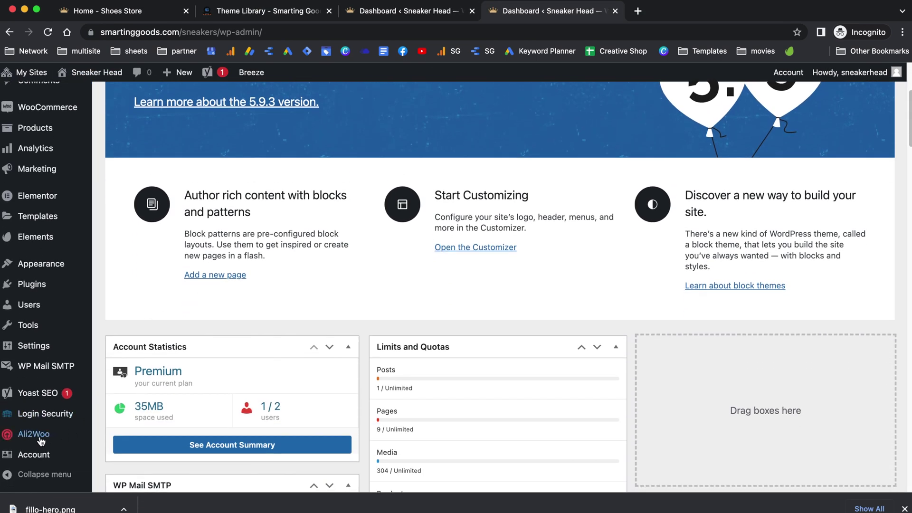
{"action": "mouse_move", "coordinate": [44, 440]}
{"action": "left_click", "coordinate": [126, 408]}
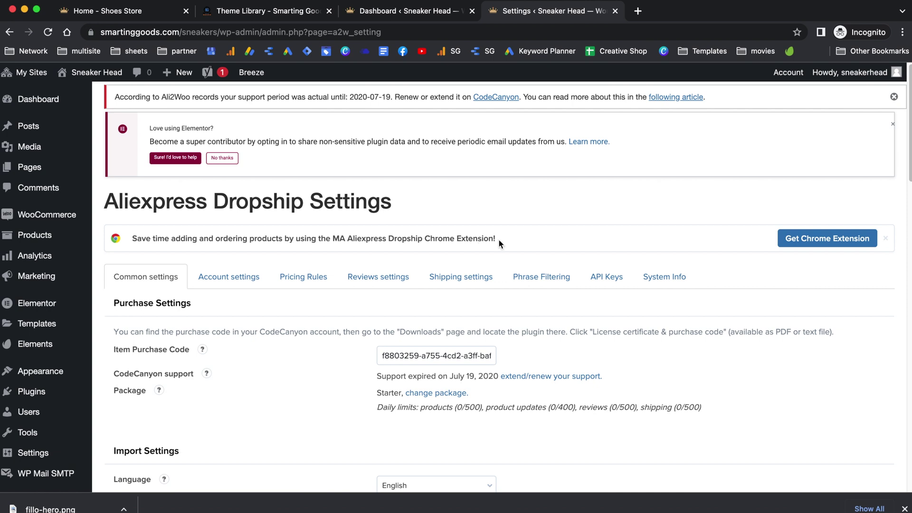
{"action": "left_click", "coordinate": [824, 243]}
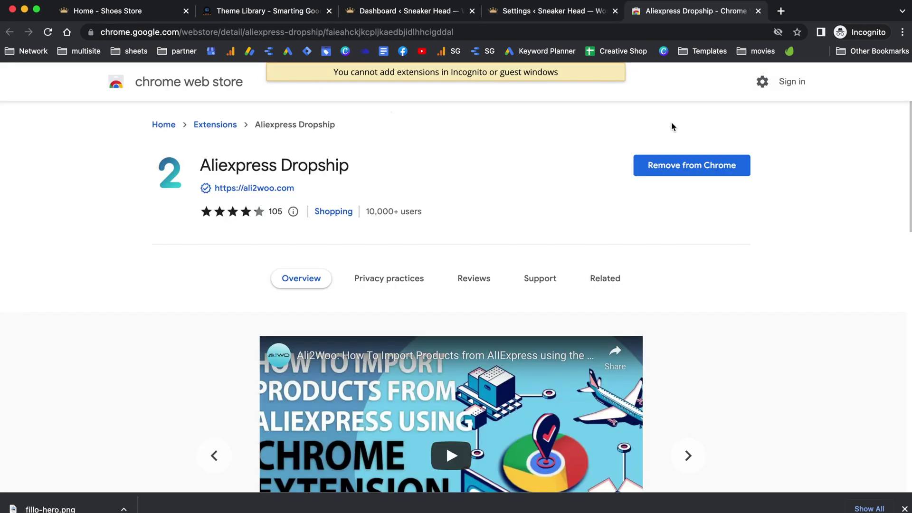
Step: Add a new key in Ali2Woo's API Keys settings
{"action": "left_click", "coordinate": [543, 14]}
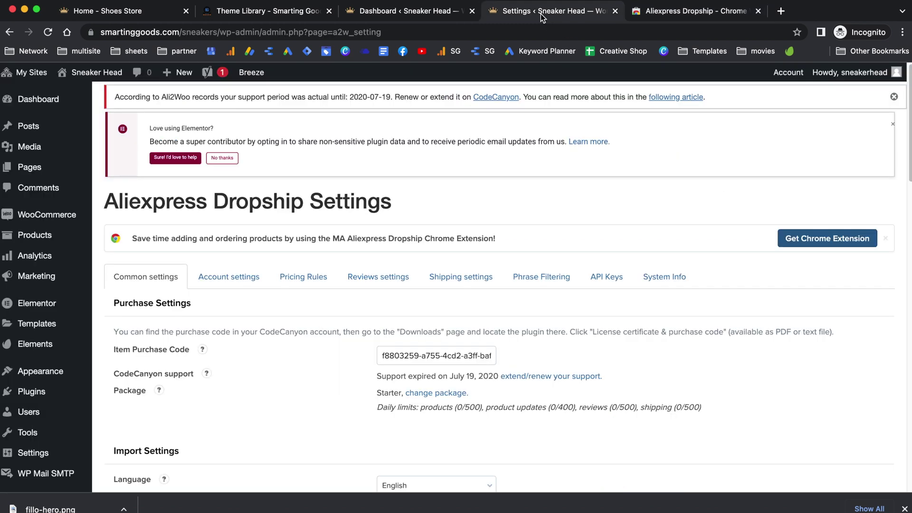
{"action": "left_click", "coordinate": [600, 279]}
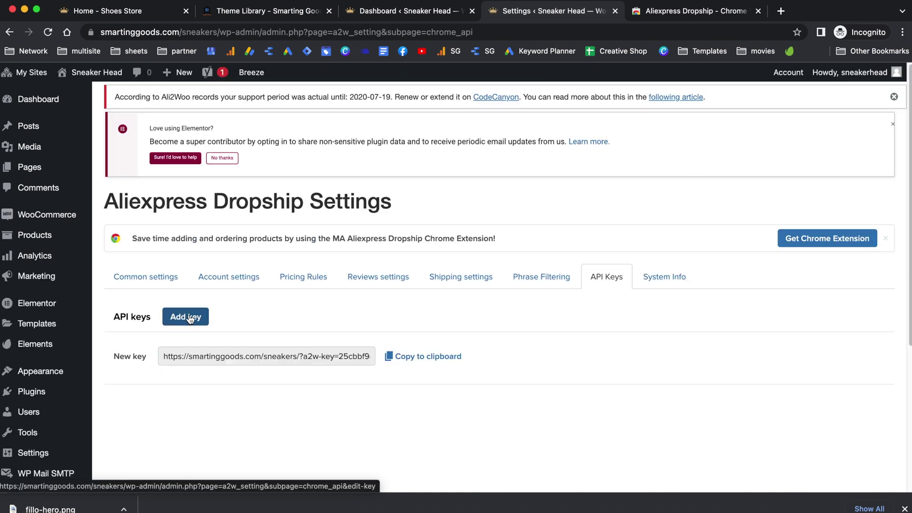
{"action": "left_click", "coordinate": [189, 319]}
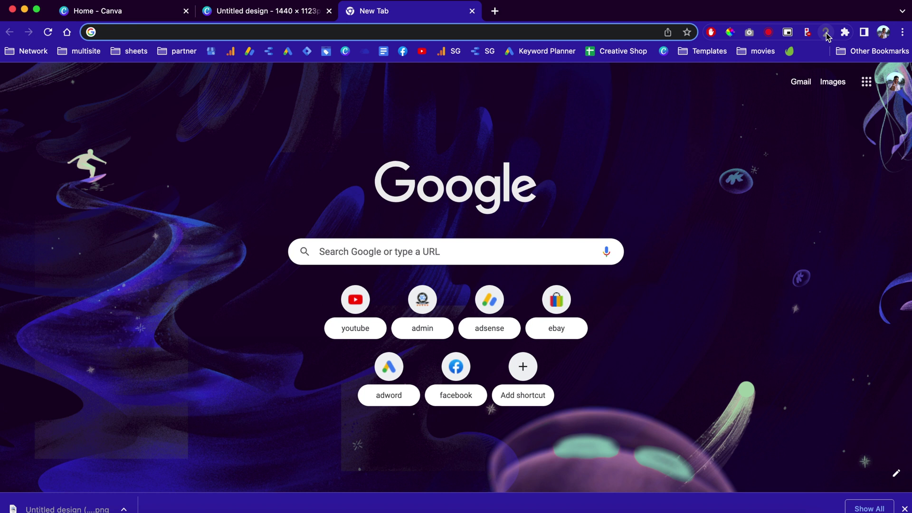
Step: Paste the sneakers store key into the AliExpress Dropship extension options, add it, and make it the active store
{"action": "right_click", "coordinate": [825, 33]}
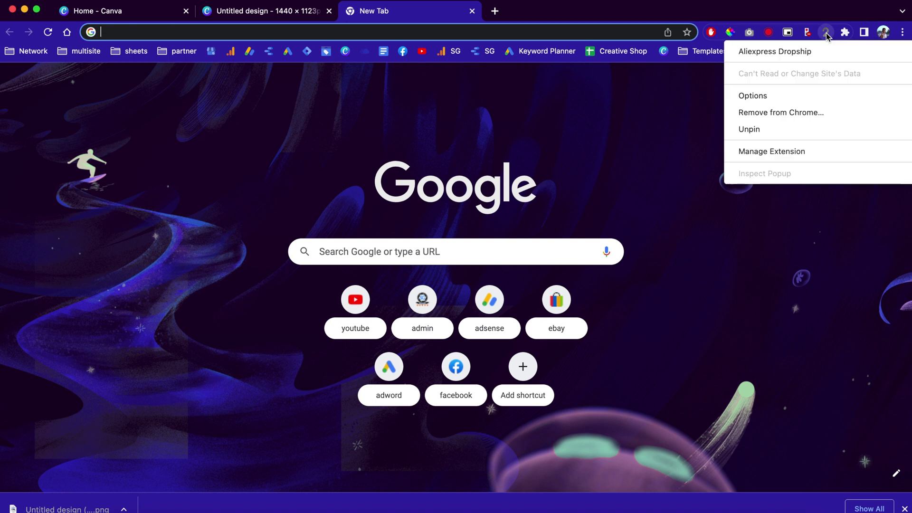
{"action": "left_click", "coordinate": [796, 96]}
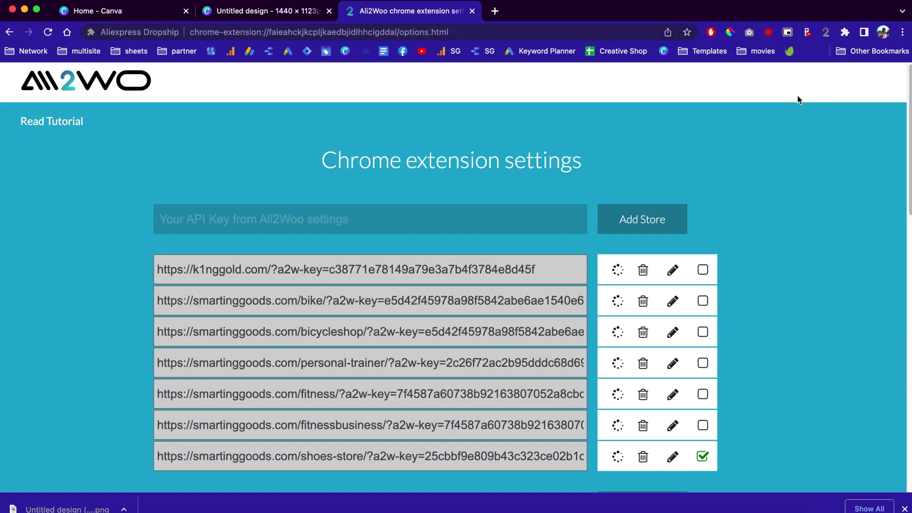
{"action": "left_click", "coordinate": [438, 219]}
{"action": "key", "text": "ctrl+v"}
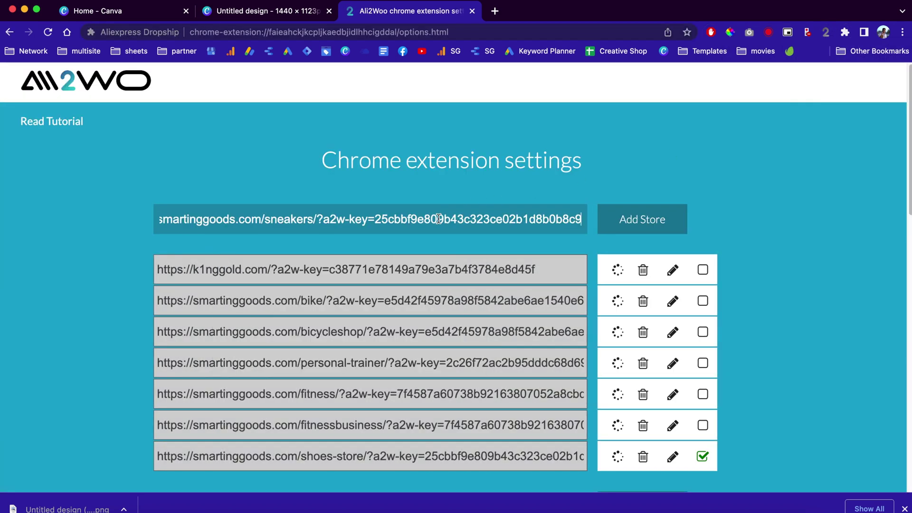
{"action": "left_click", "coordinate": [664, 219]}
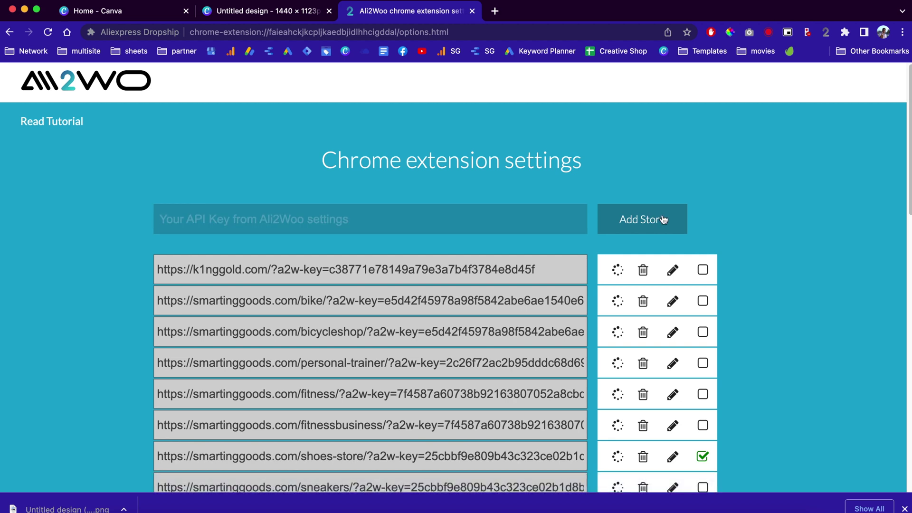
{"action": "scroll", "coordinate": [816, 229], "scroll_direction": "down", "scroll_amount": 3}
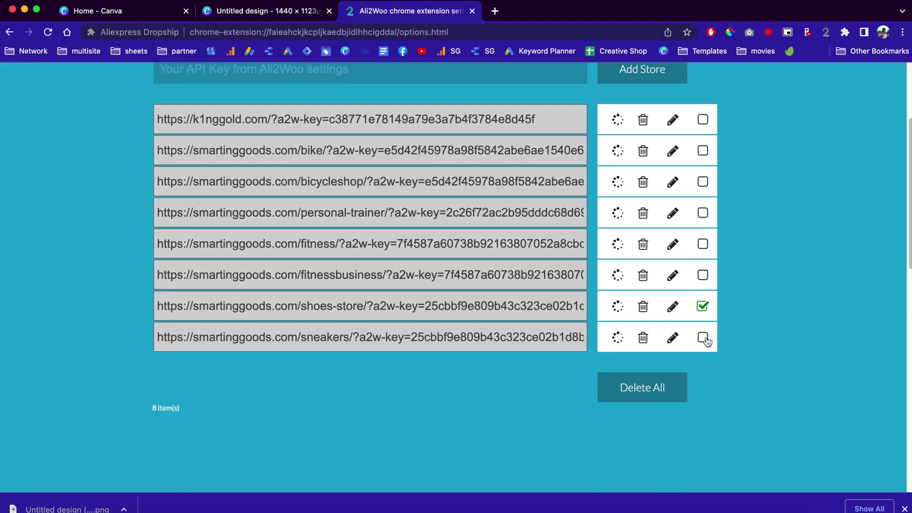
{"action": "left_click", "coordinate": [702, 338]}
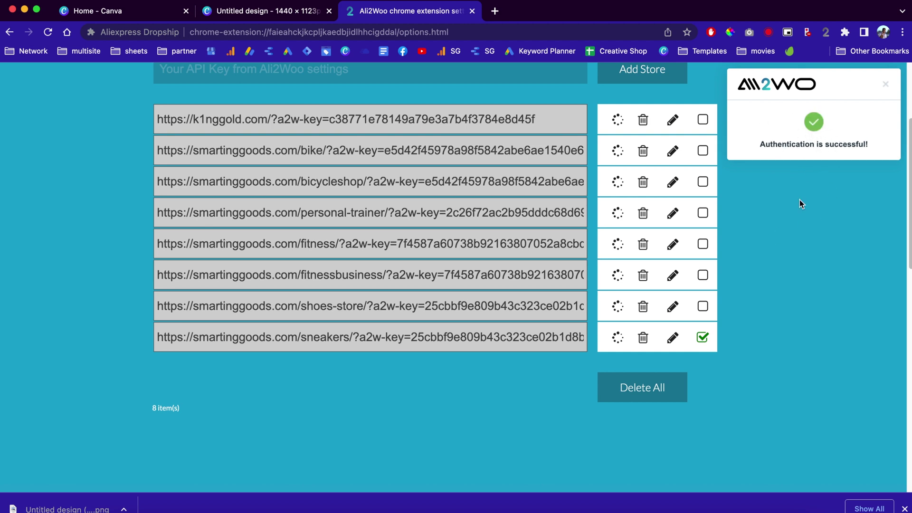
{"action": "key", "text": "ctrl+Right"}
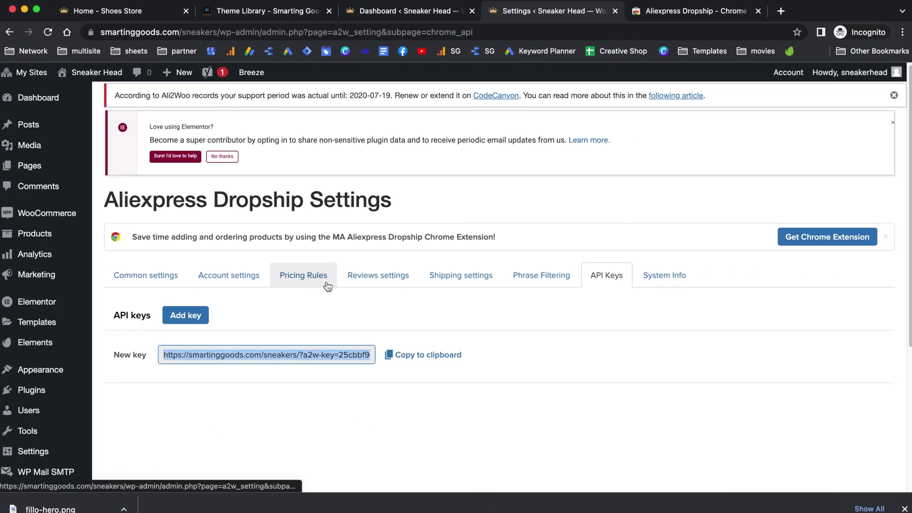
Step: Go to Ali2Woo's Common settings by way of the Pricing Rules settings
{"action": "left_click", "coordinate": [308, 284]}
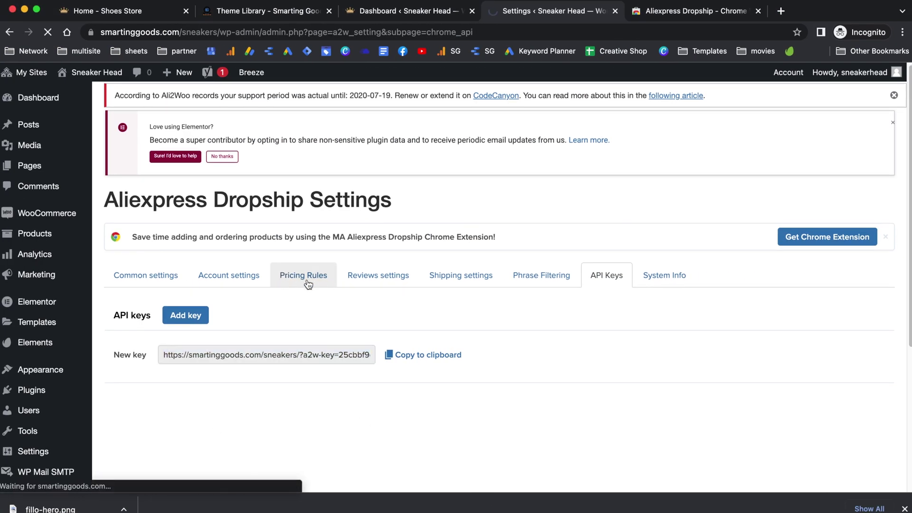
{"action": "scroll", "coordinate": [304, 294], "scroll_direction": "down", "scroll_amount": 3}
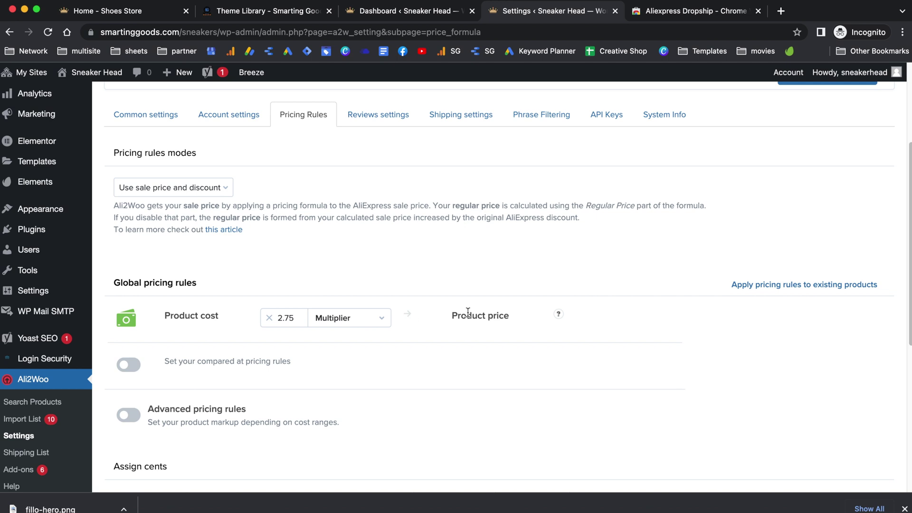
{"action": "scroll", "coordinate": [472, 289], "scroll_direction": "up", "scroll_amount": 1}
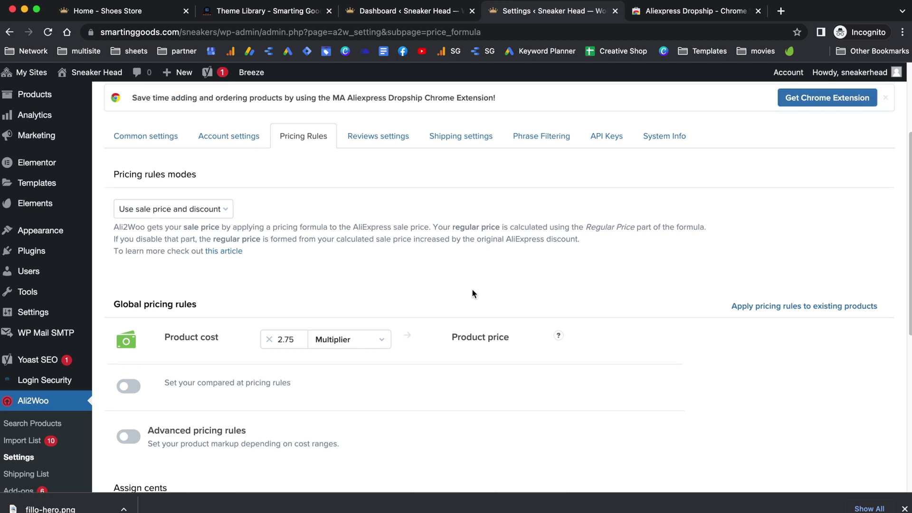
{"action": "left_click", "coordinate": [163, 138]}
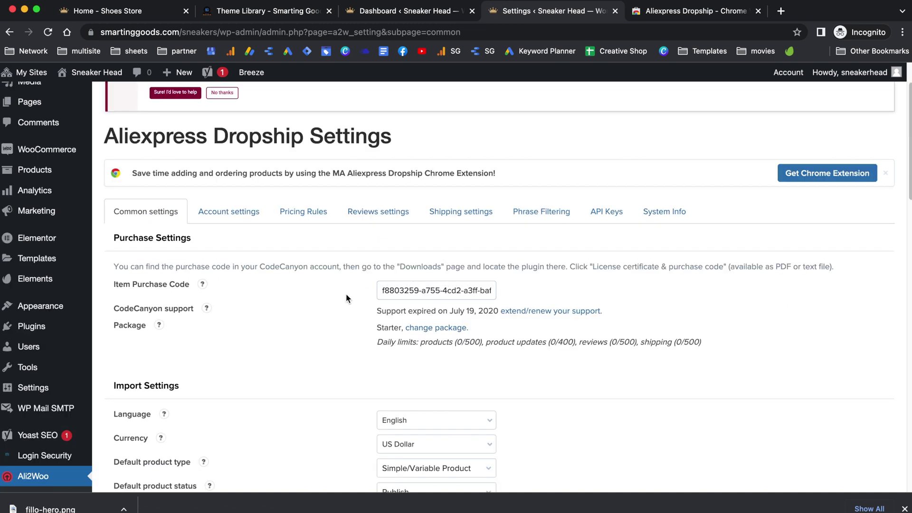
Step: Untick 'Not import description' and save the common settings
{"action": "scroll", "coordinate": [292, 310], "scroll_direction": "up", "scroll_amount": 1}
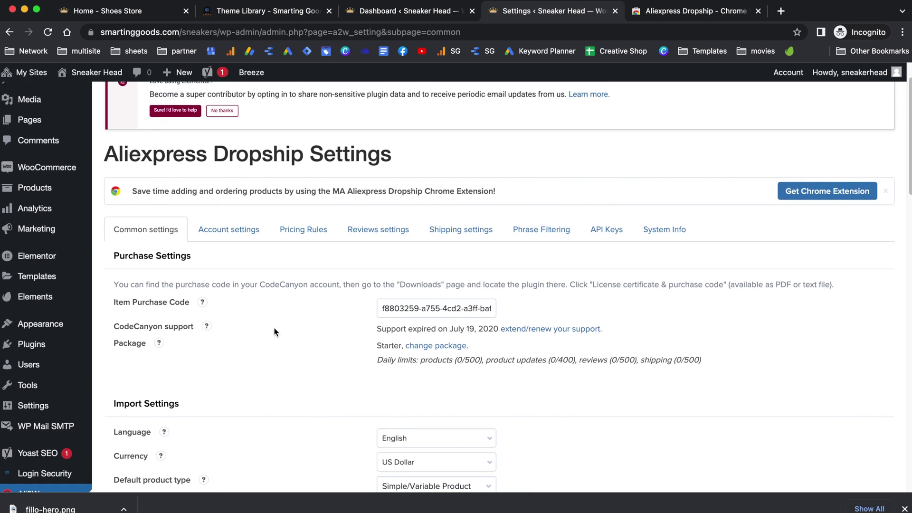
{"action": "scroll", "coordinate": [274, 332], "scroll_direction": "down", "scroll_amount": 2}
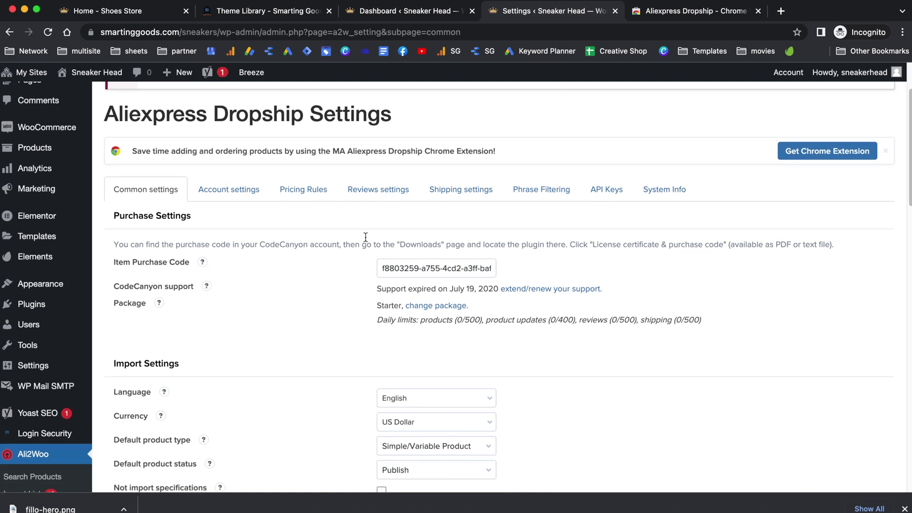
{"action": "scroll", "coordinate": [289, 309], "scroll_direction": "down", "scroll_amount": 5}
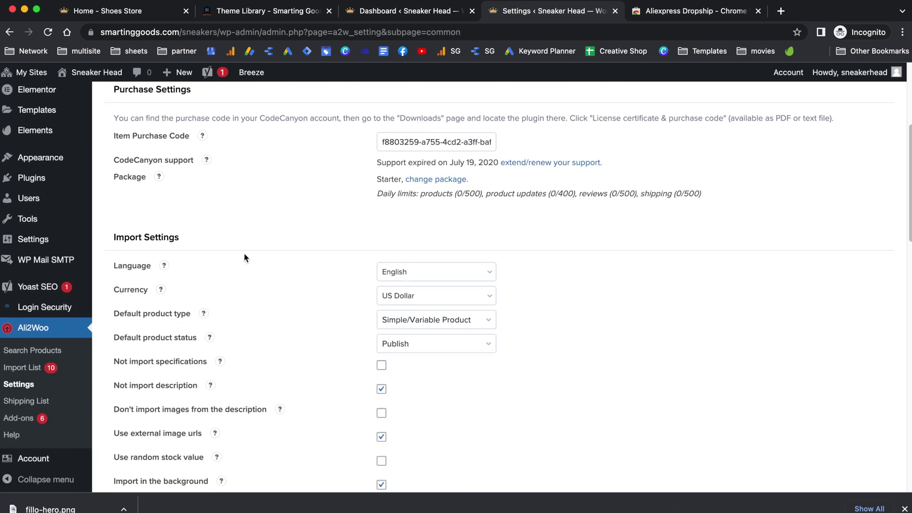
{"action": "scroll", "coordinate": [256, 272], "scroll_direction": "down", "scroll_amount": 3}
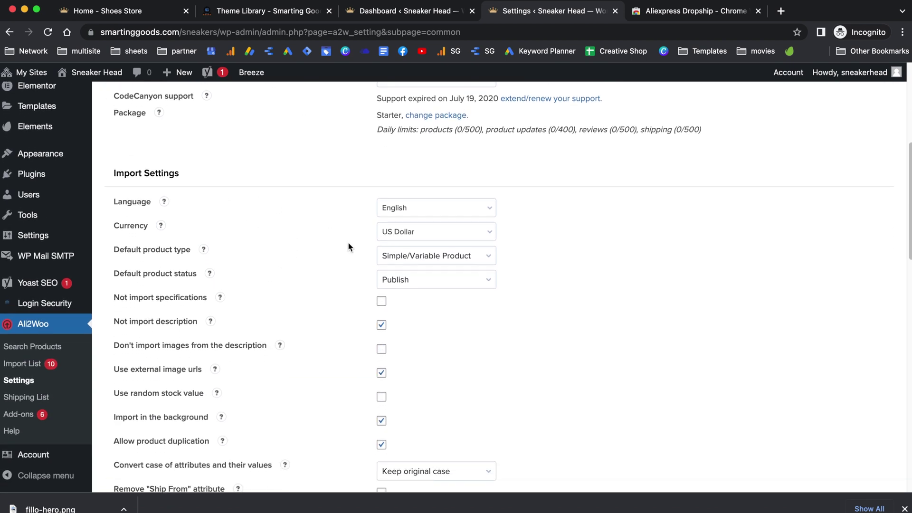
{"action": "scroll", "coordinate": [338, 283], "scroll_direction": "down", "scroll_amount": 3}
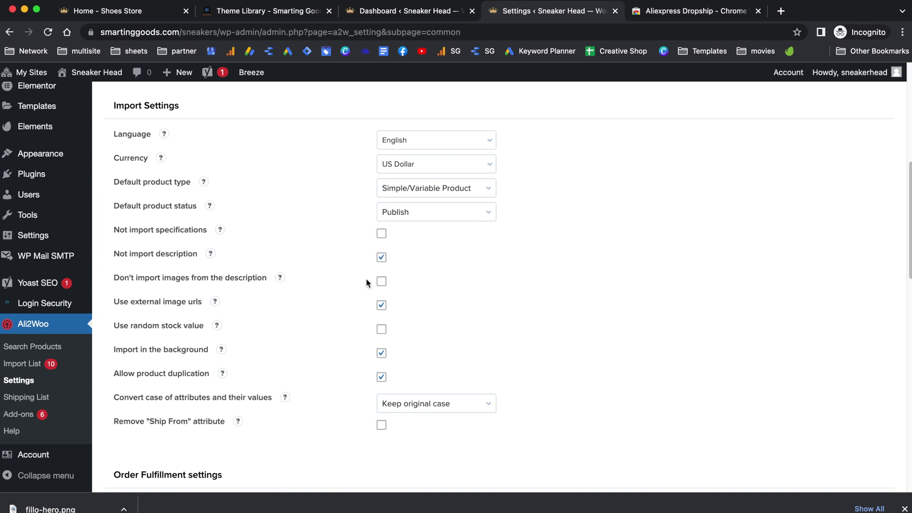
{"action": "left_click", "coordinate": [381, 259]}
{"action": "scroll", "coordinate": [321, 336], "scroll_direction": "down", "scroll_amount": 5}
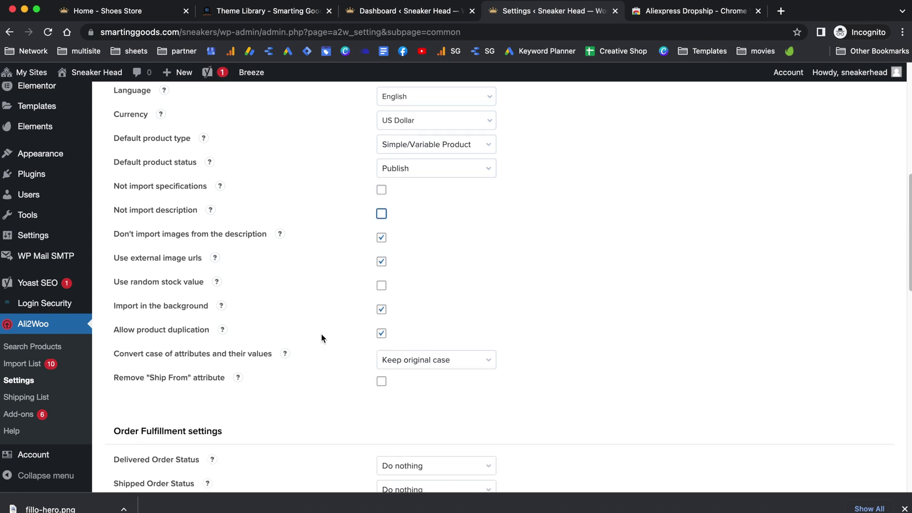
{"action": "scroll", "coordinate": [321, 338], "scroll_direction": "down", "scroll_amount": 2}
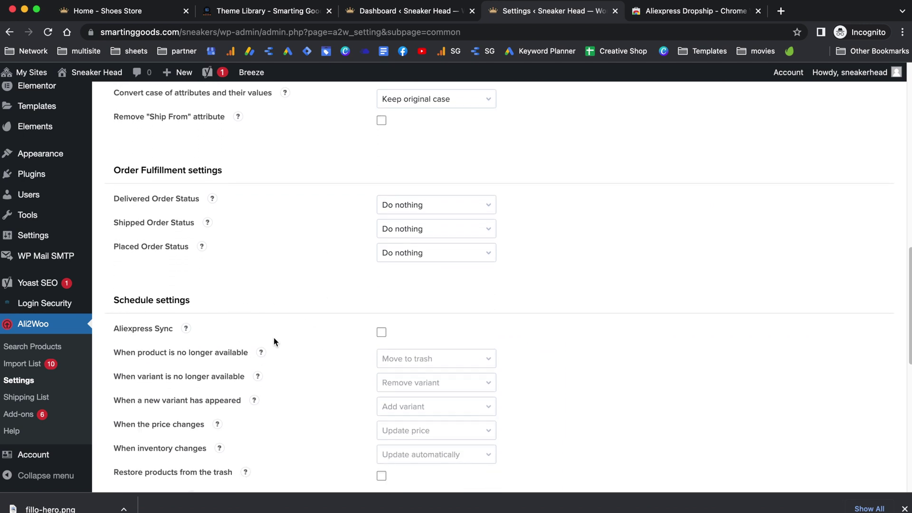
{"action": "scroll", "coordinate": [274, 341], "scroll_direction": "down", "scroll_amount": 6}
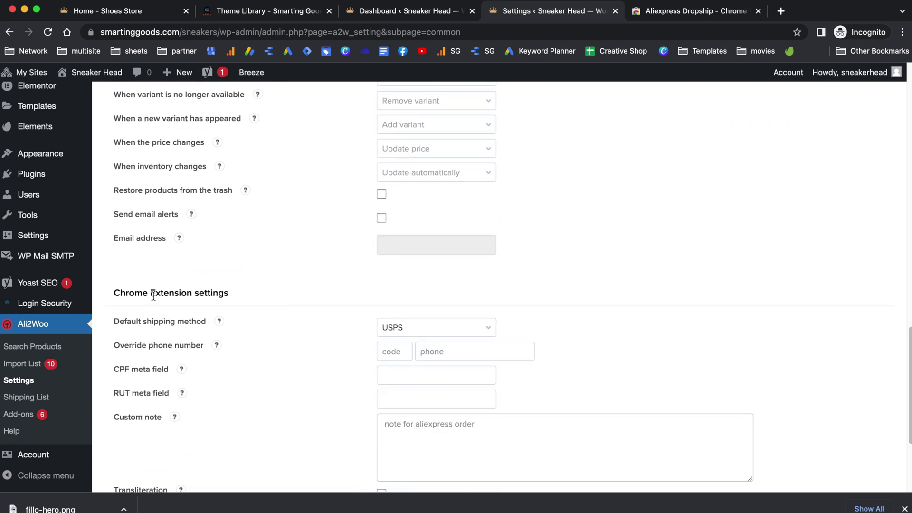
{"action": "scroll", "coordinate": [339, 355], "scroll_direction": "down", "scroll_amount": 4}
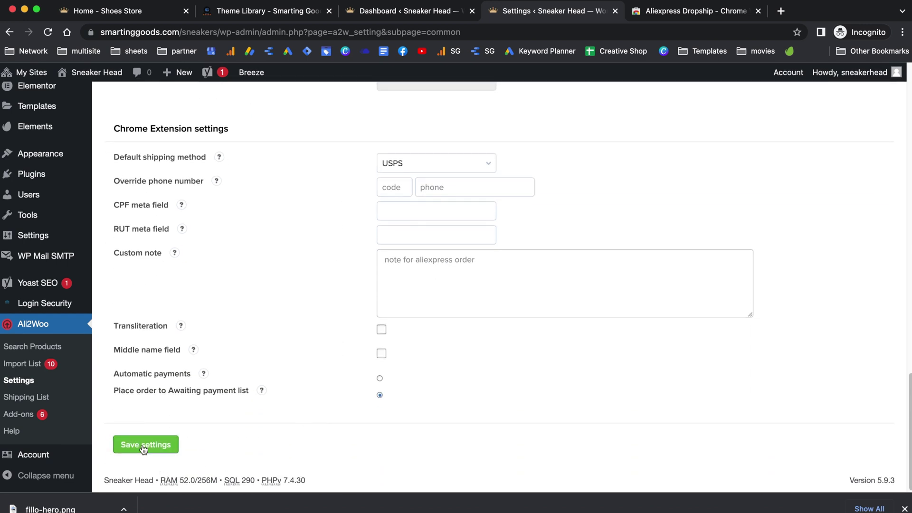
{"action": "left_click", "coordinate": [142, 444]}
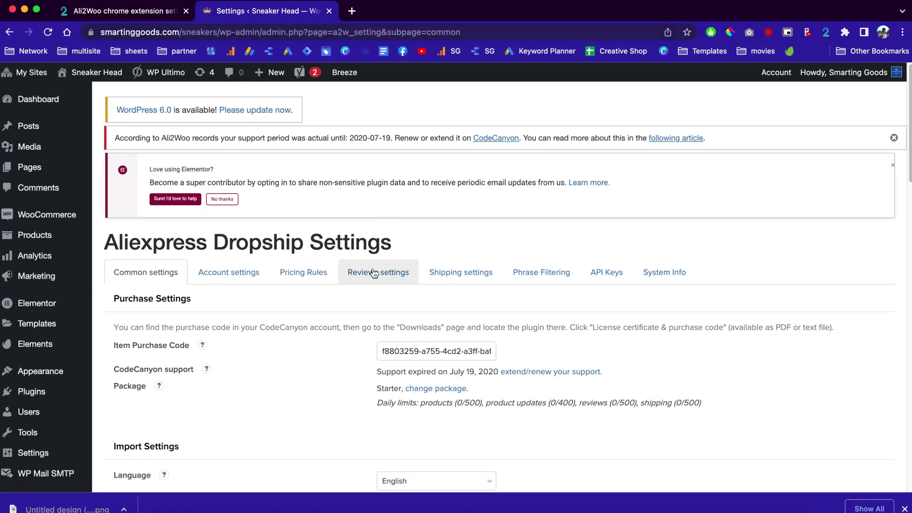
Step: Save the Reviews settings with 2–5 reviews per product, rated 4 to 5 stars
{"action": "left_click", "coordinate": [374, 273]}
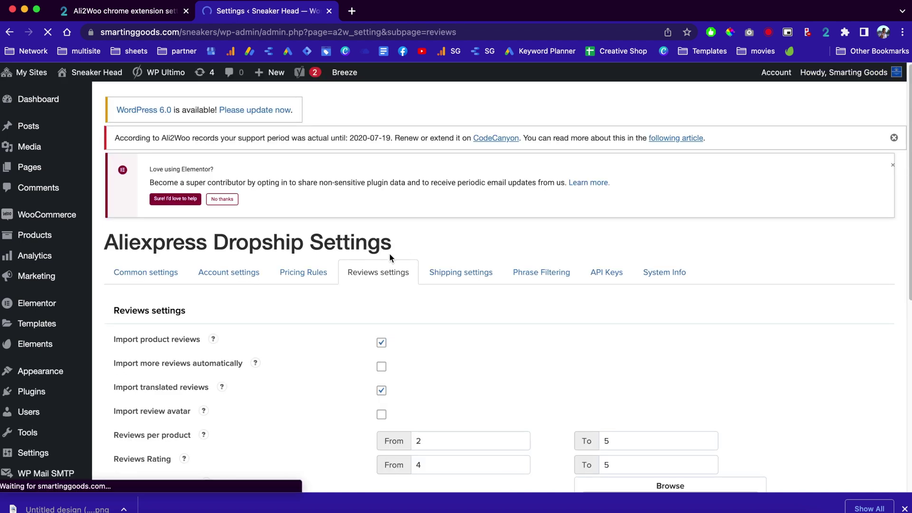
{"action": "scroll", "coordinate": [337, 371], "scroll_direction": "down", "scroll_amount": 2}
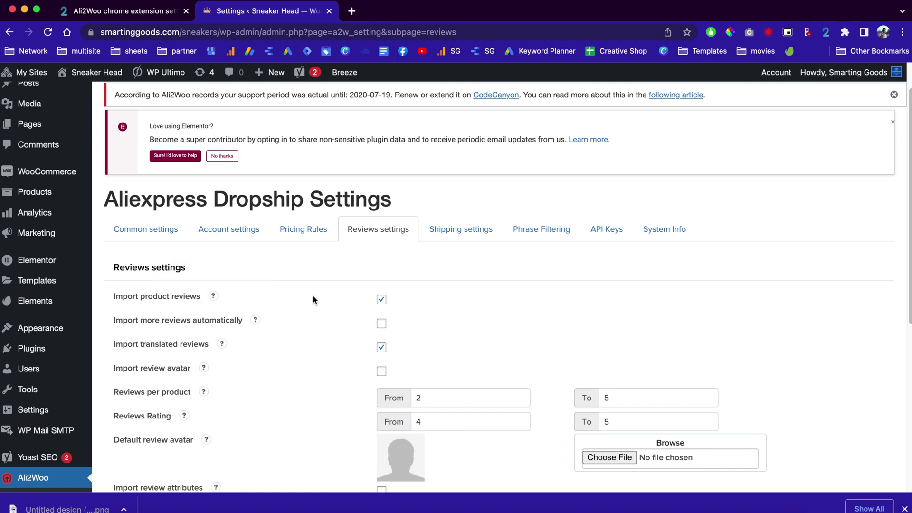
{"action": "scroll", "coordinate": [331, 335], "scroll_direction": "down", "scroll_amount": 4}
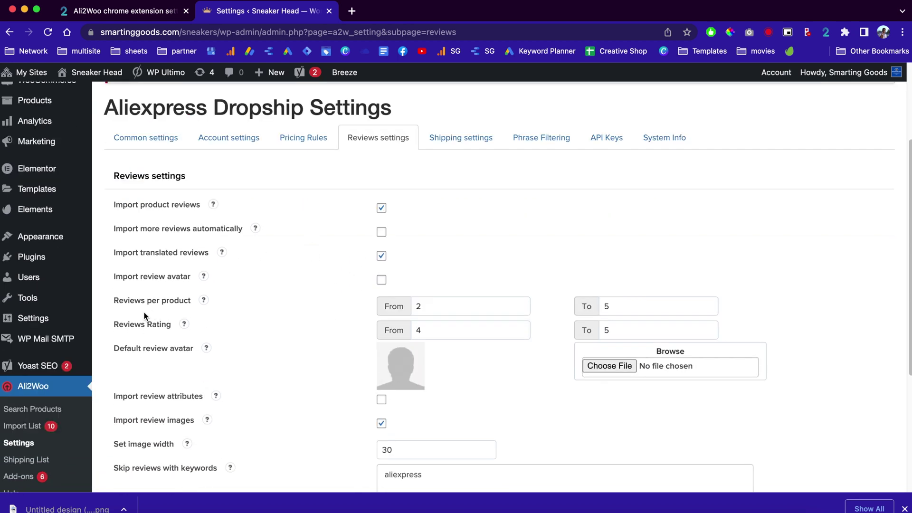
{"action": "left_click", "coordinate": [435, 328]}
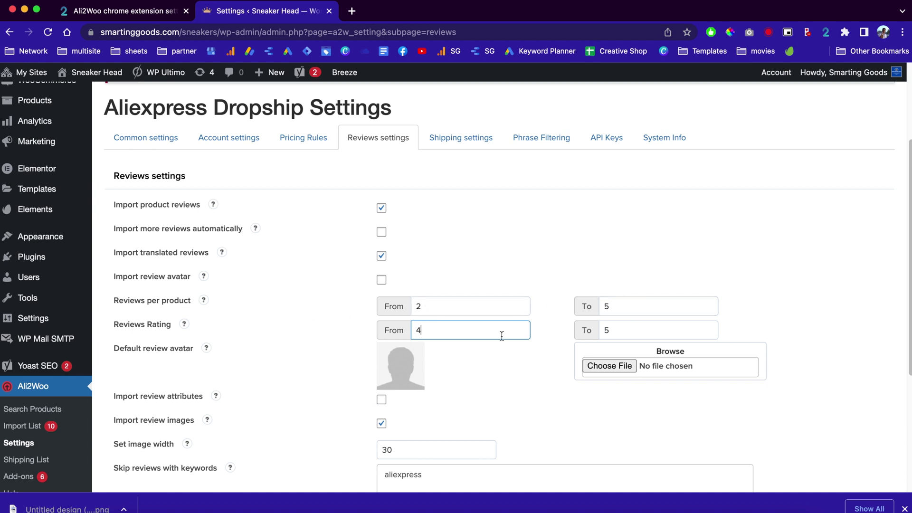
{"action": "scroll", "coordinate": [539, 391], "scroll_direction": "down", "scroll_amount": 2}
{"action": "scroll", "coordinate": [525, 354], "scroll_direction": "down", "scroll_amount": 4}
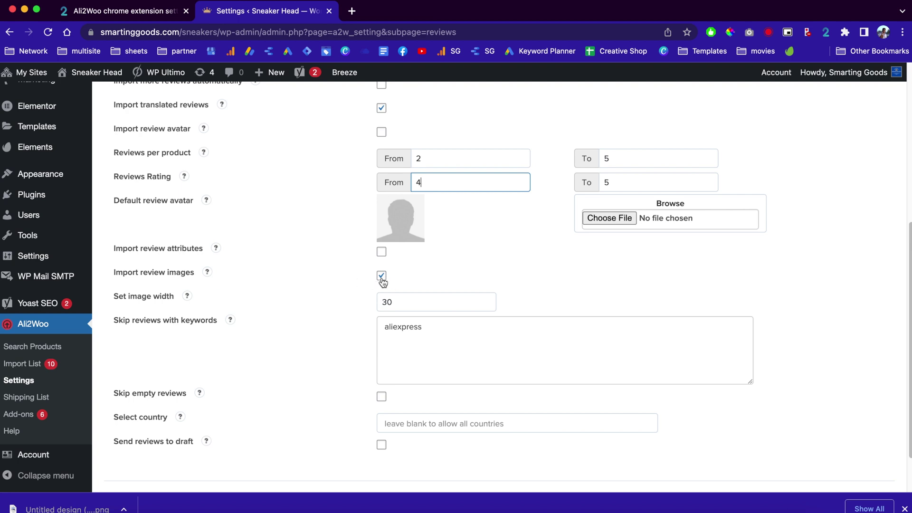
{"action": "scroll", "coordinate": [382, 281], "scroll_direction": "down", "scroll_amount": 2}
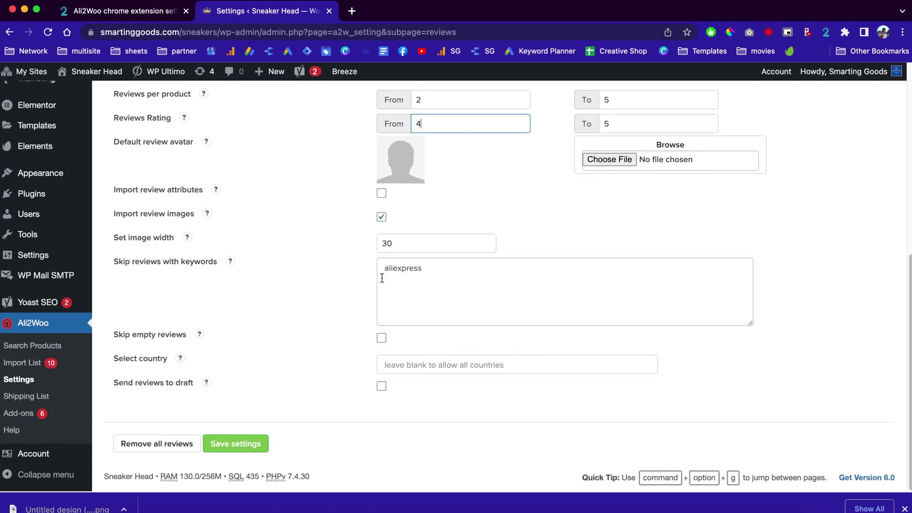
{"action": "left_click", "coordinate": [246, 447]}
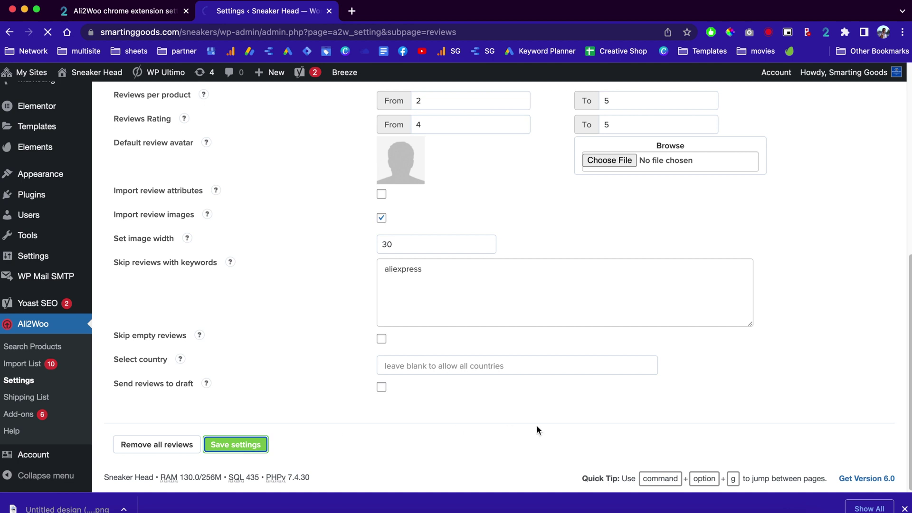
Step: Load AliExpress in a new tab and open the High Quality Men Sneakers product page
{"action": "left_click", "coordinate": [352, 11]}
{"action": "type", "text": "ali"}
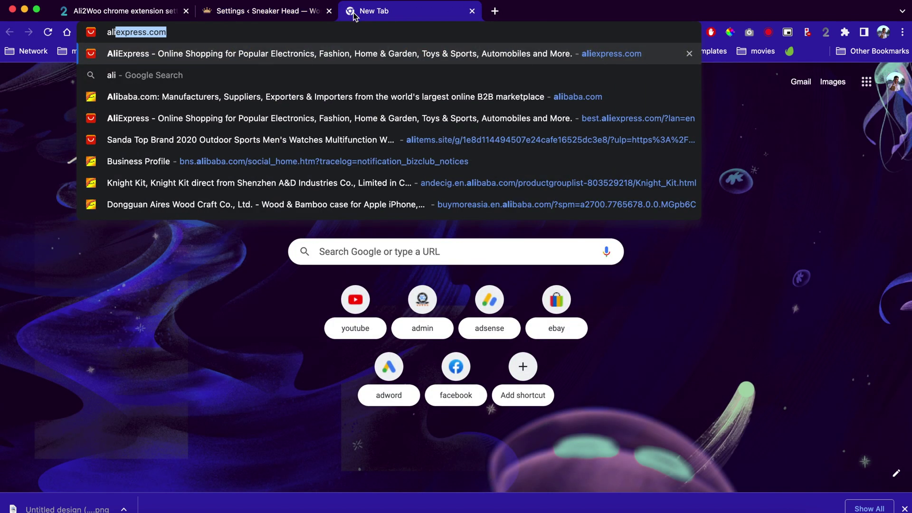
{"action": "key", "text": "Return"}
{"action": "scroll", "coordinate": [371, 264], "scroll_direction": "down", "scroll_amount": 3}
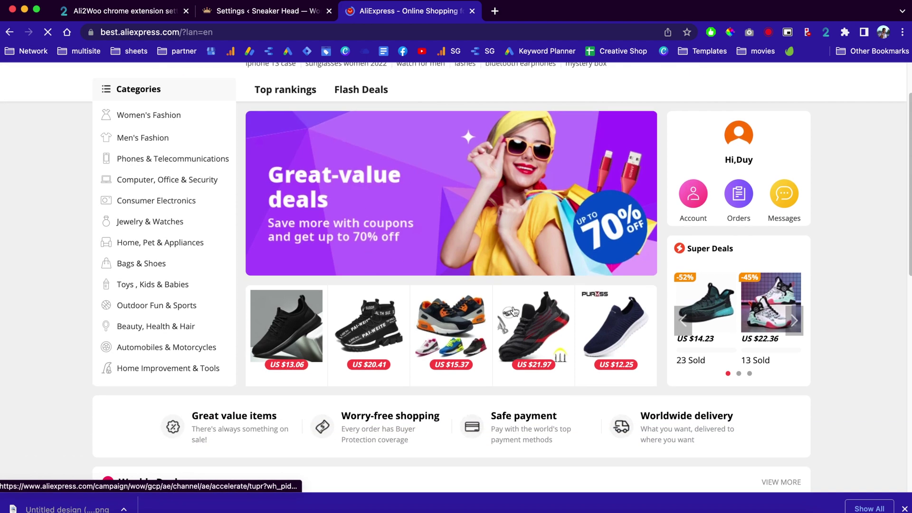
{"action": "scroll", "coordinate": [471, 322], "scroll_direction": "down", "scroll_amount": 2}
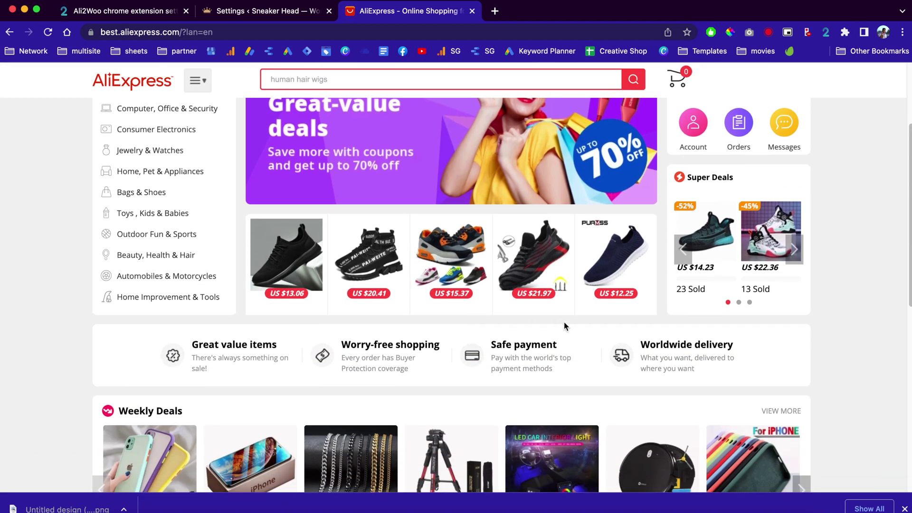
{"action": "scroll", "coordinate": [470, 280], "scroll_direction": "down", "scroll_amount": 10}
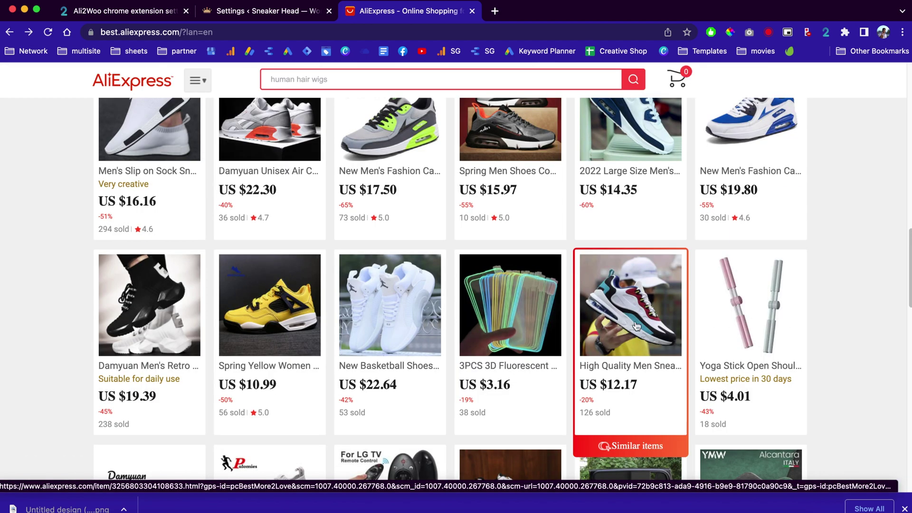
{"action": "left_click", "coordinate": [625, 307]}
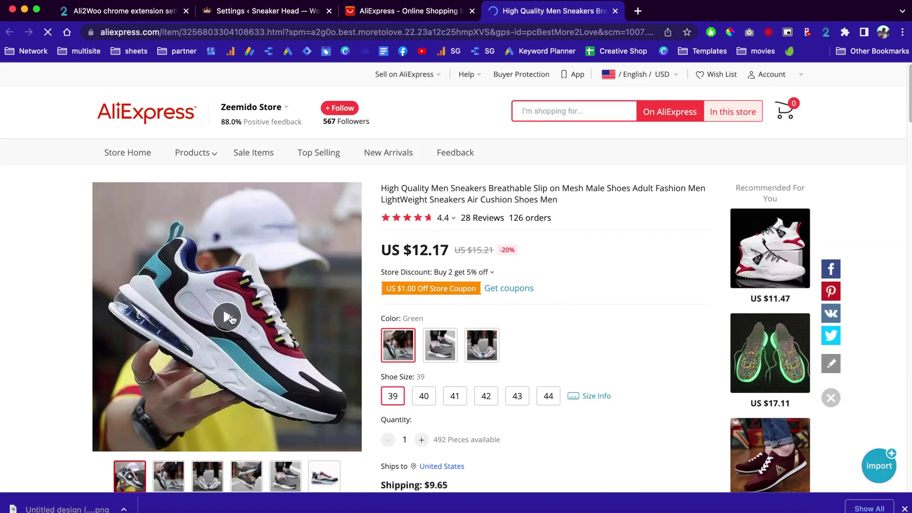
Step: Check the shipping options and US $12.17 price, import the sneaker with Ali2Woo, then open the import list
{"action": "scroll", "coordinate": [629, 314], "scroll_direction": "down", "scroll_amount": 2}
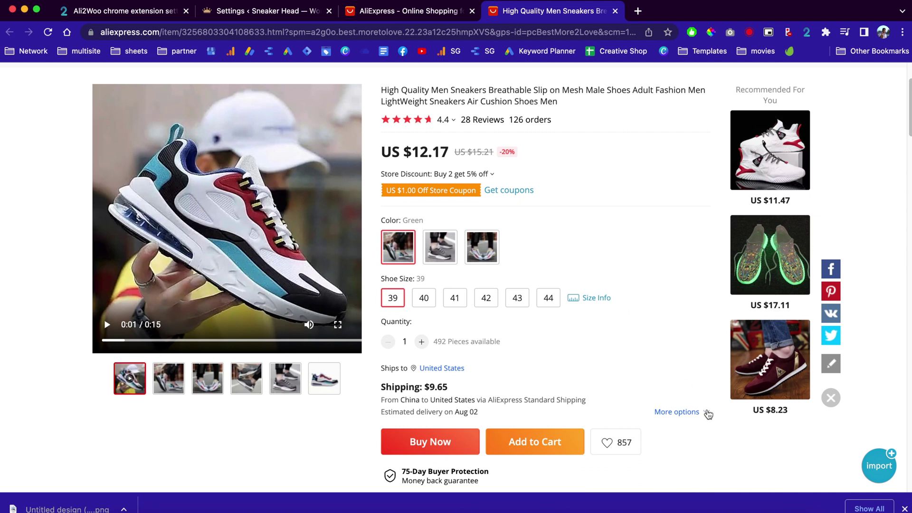
{"action": "left_click", "coordinate": [686, 412]}
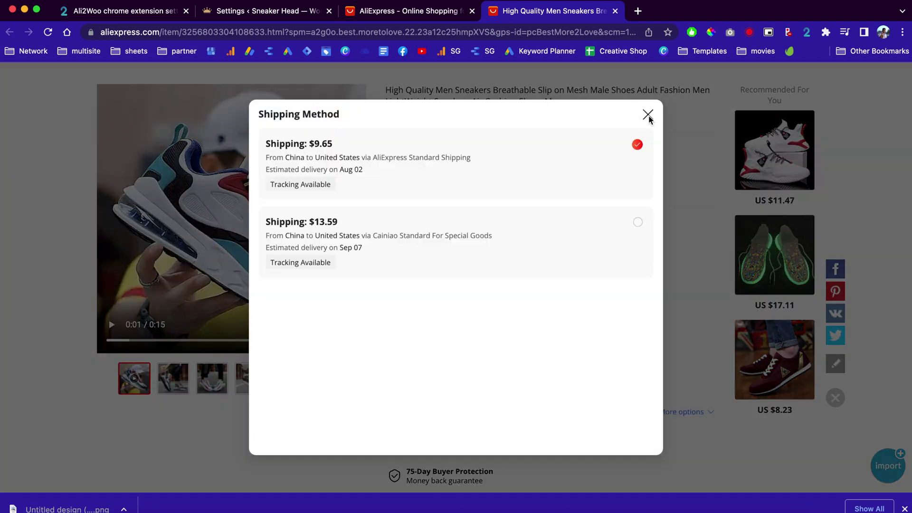
{"action": "left_click", "coordinate": [649, 121]}
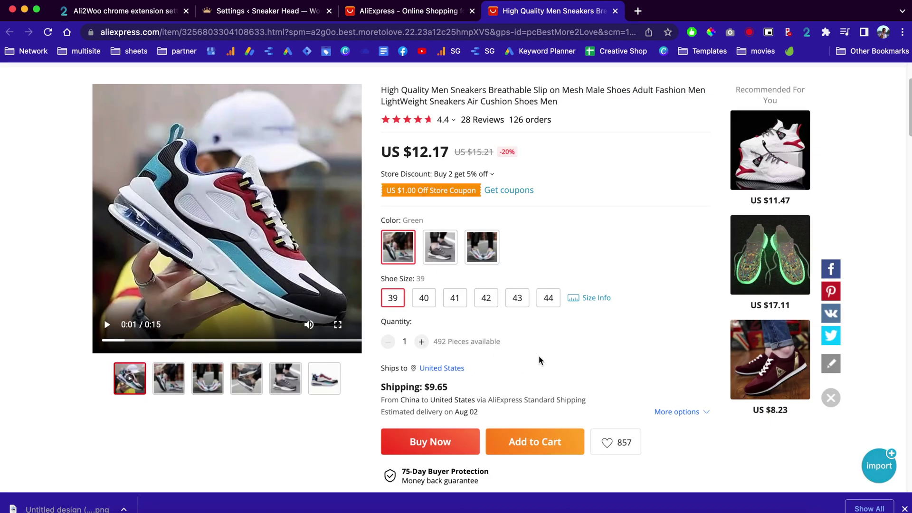
{"action": "left_click_drag", "start_coordinate": [412, 151], "coordinate": [446, 158]}
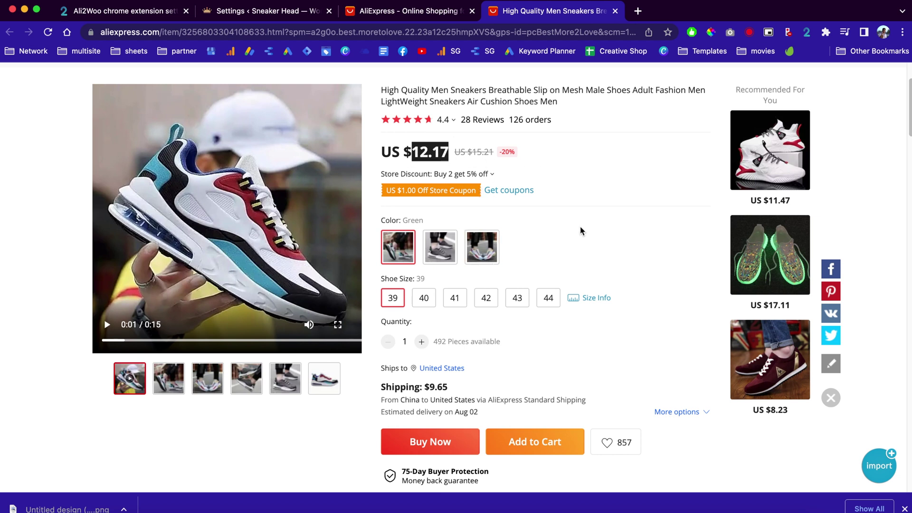
{"action": "scroll", "coordinate": [580, 231], "scroll_direction": "down", "scroll_amount": 2}
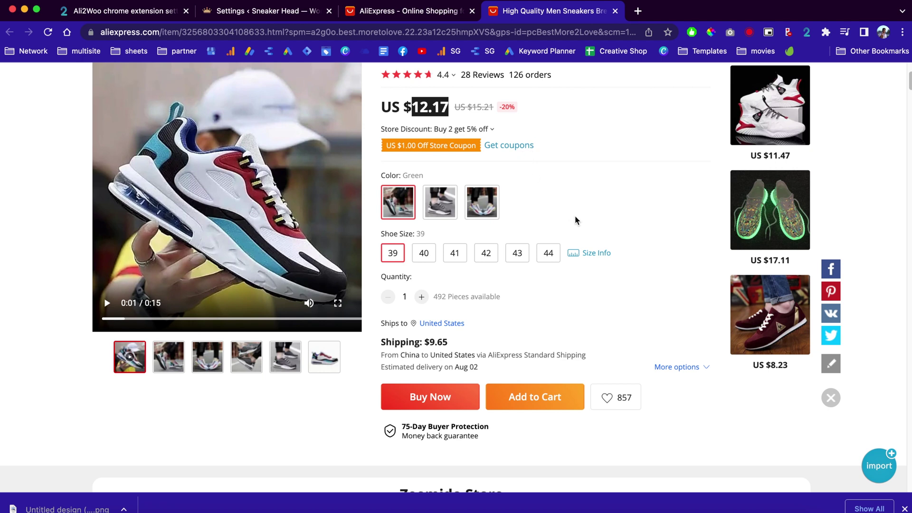
{"action": "scroll", "coordinate": [575, 220], "scroll_direction": "up", "scroll_amount": 3}
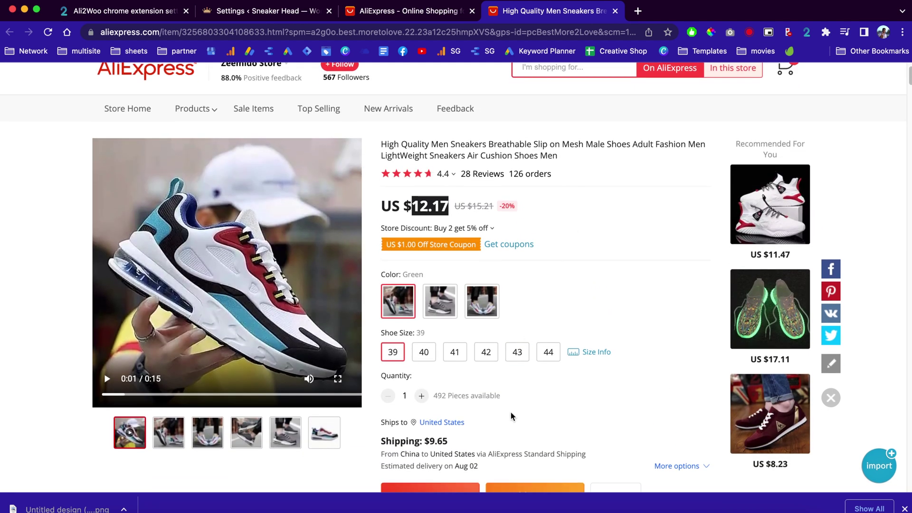
{"action": "scroll", "coordinate": [623, 309], "scroll_direction": "down", "scroll_amount": 2}
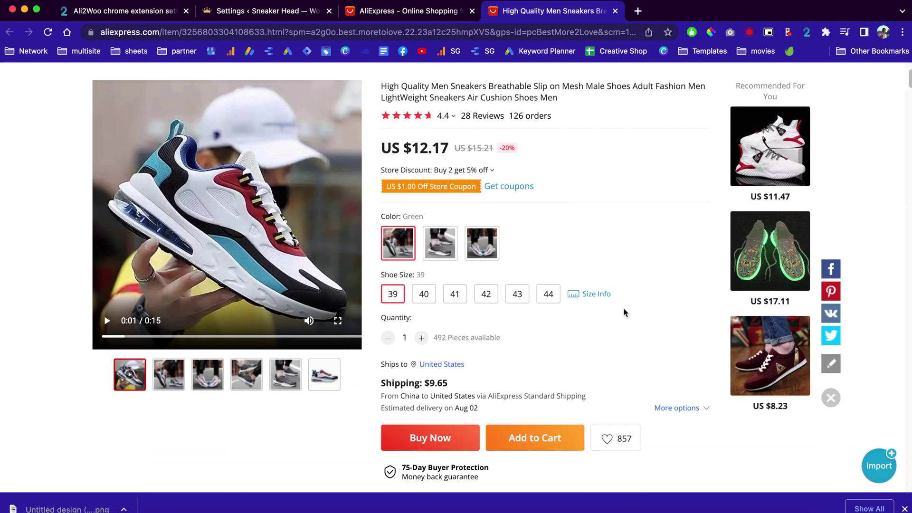
{"action": "left_click", "coordinate": [884, 464]}
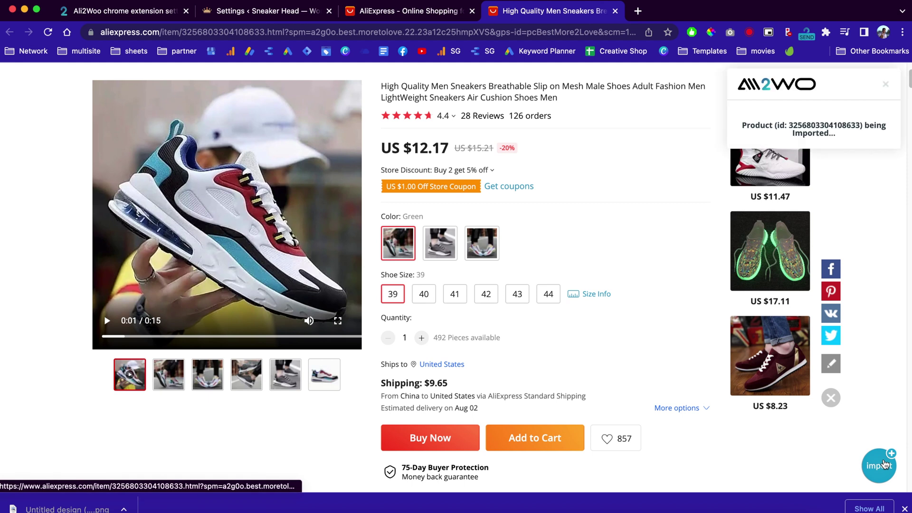
{"action": "left_click", "coordinate": [803, 174]}
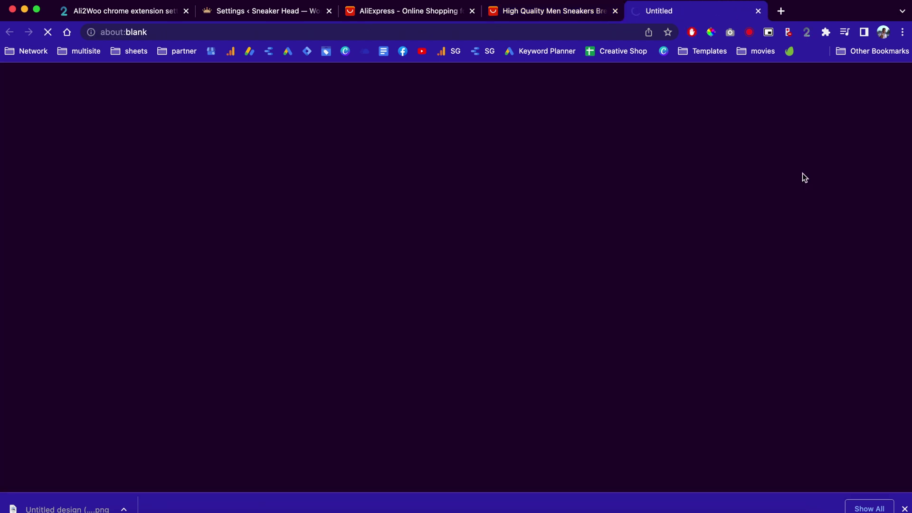
Step: Rename the sneaker to 'High Quality Men Sneakers Breathable Slip on Mesh Male Shoes Adult' and categorise it as Shoes
{"action": "scroll", "coordinate": [412, 268], "scroll_direction": "down", "scroll_amount": 5}
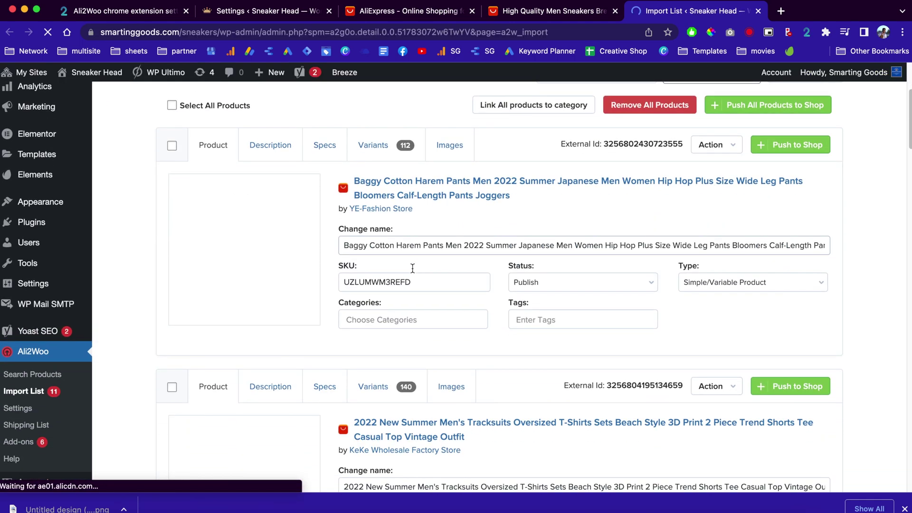
{"action": "scroll", "coordinate": [452, 252], "scroll_direction": "down", "scroll_amount": 12}
{"action": "scroll", "coordinate": [451, 251], "scroll_direction": "down", "scroll_amount": 15}
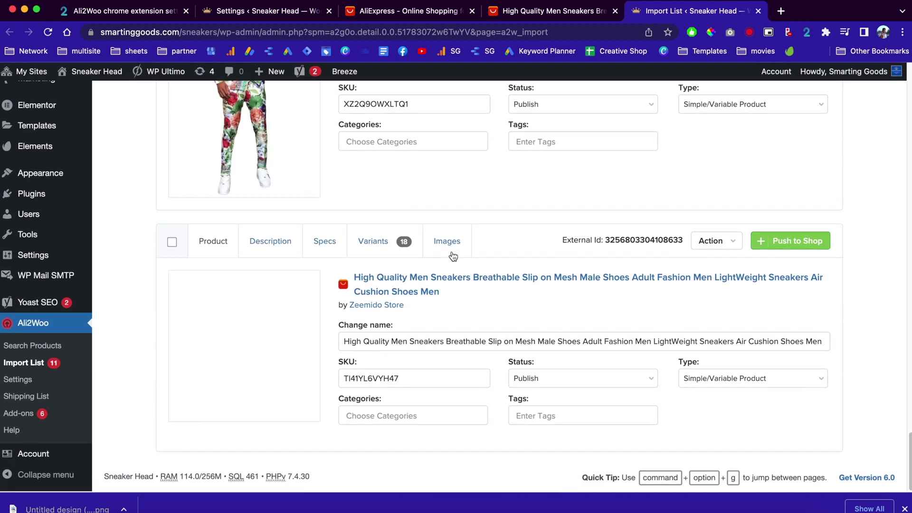
{"action": "left_click", "coordinate": [591, 342]}
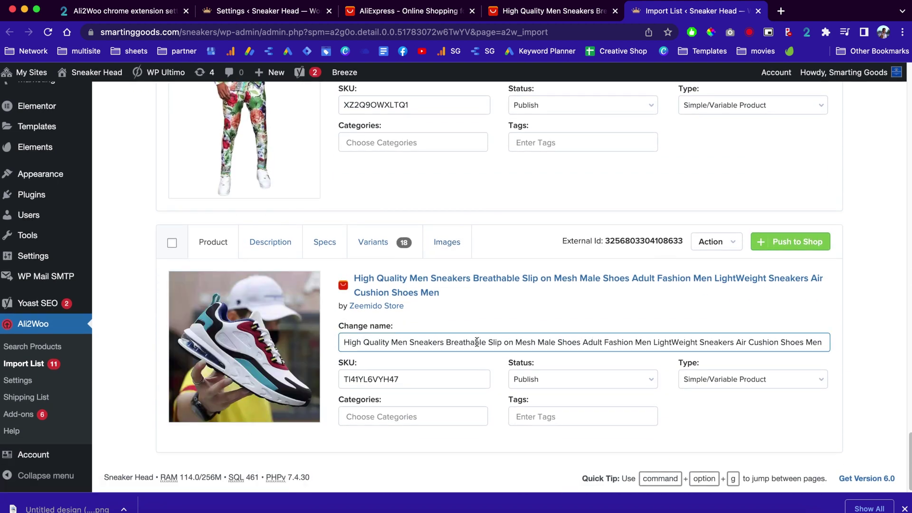
{"action": "left_click", "coordinate": [390, 416]}
{"action": "left_click", "coordinate": [361, 373]}
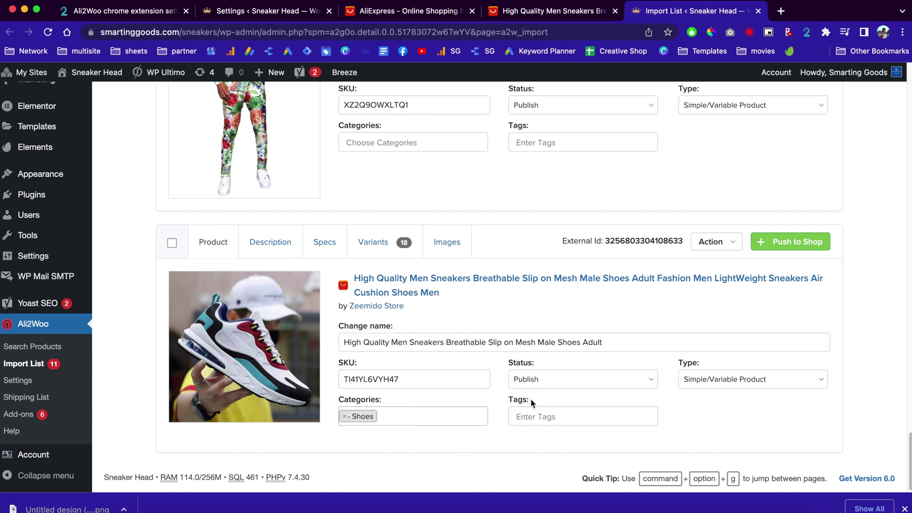
{"action": "left_click", "coordinate": [275, 242]}
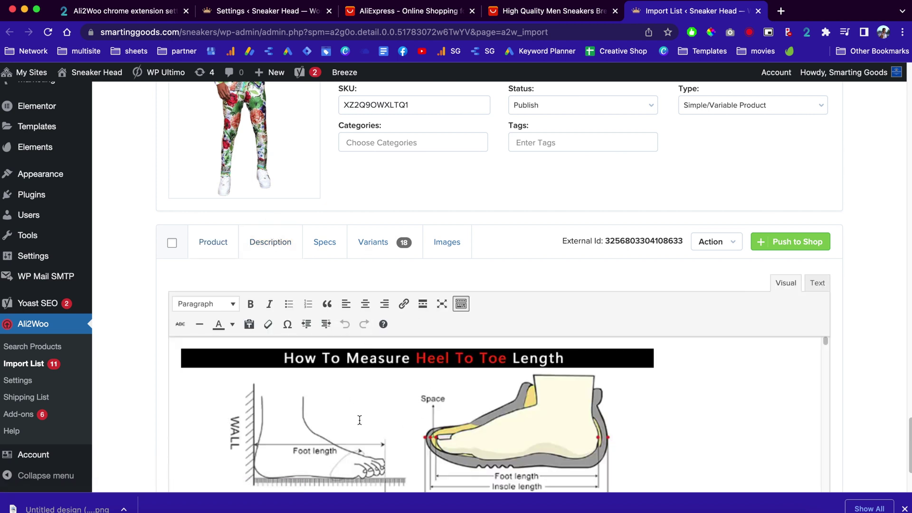
Step: Check the sneaker's gallery images, then view its 18 variants with prices and inventory
{"action": "left_click", "coordinate": [448, 242]}
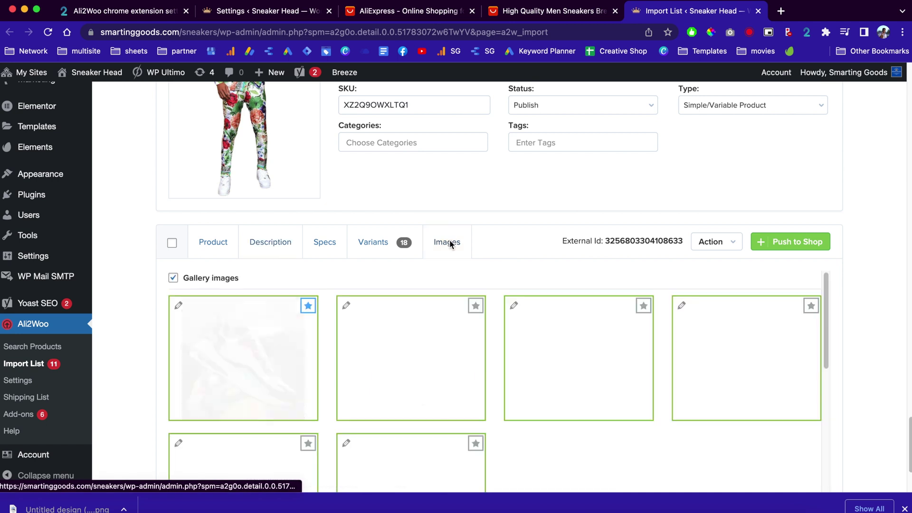
{"action": "scroll", "coordinate": [517, 270], "scroll_direction": "down", "scroll_amount": 7}
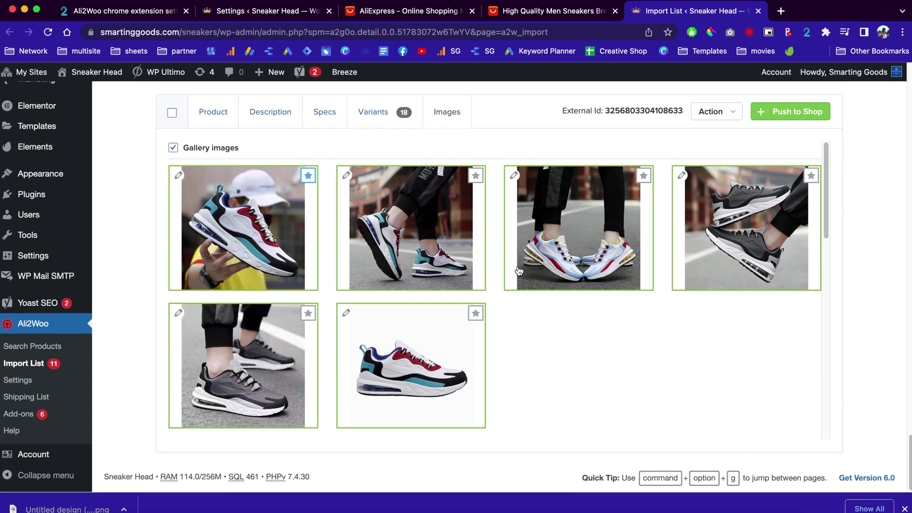
{"action": "scroll", "coordinate": [517, 270], "scroll_direction": "down", "scroll_amount": 3}
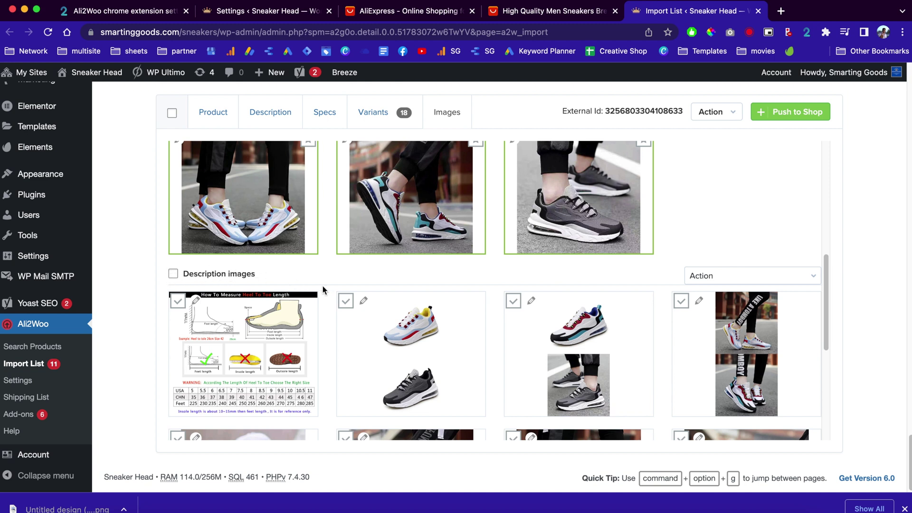
{"action": "scroll", "coordinate": [356, 199], "scroll_direction": "up", "scroll_amount": 5}
{"action": "left_click", "coordinate": [380, 109]}
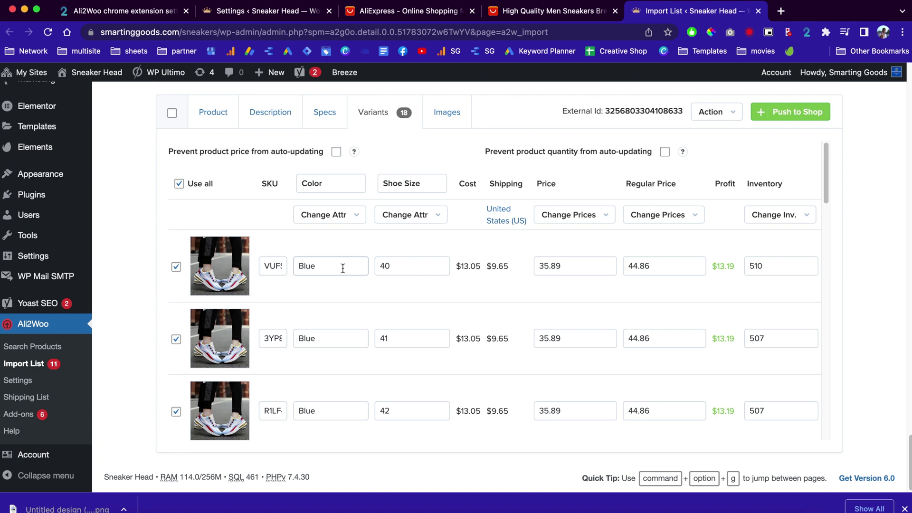
Step: Point out the first variant's shipping cost and its 35.89 price
{"action": "left_click_drag", "start_coordinate": [508, 267], "coordinate": [485, 269]}
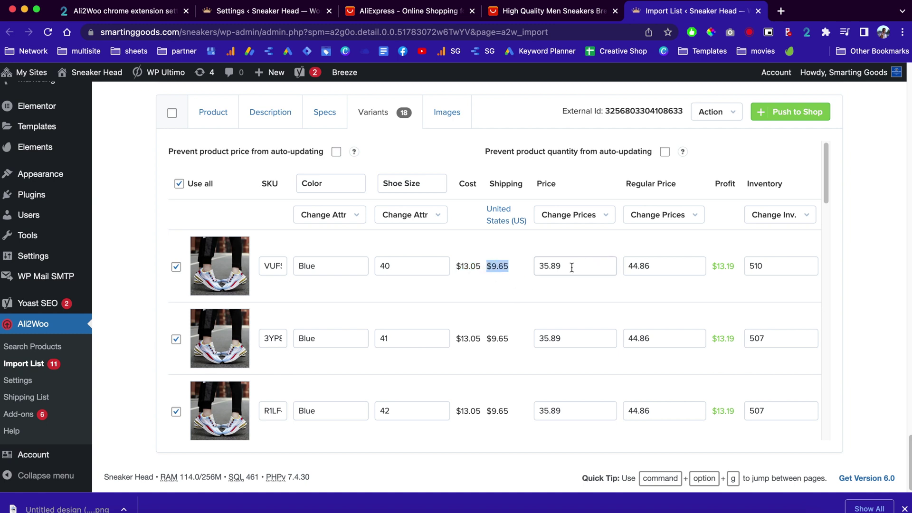
{"action": "left_click_drag", "start_coordinate": [568, 265], "coordinate": [459, 264]}
{"action": "left_click_drag", "start_coordinate": [569, 266], "coordinate": [536, 269]}
{"action": "left_click", "coordinate": [729, 264]}
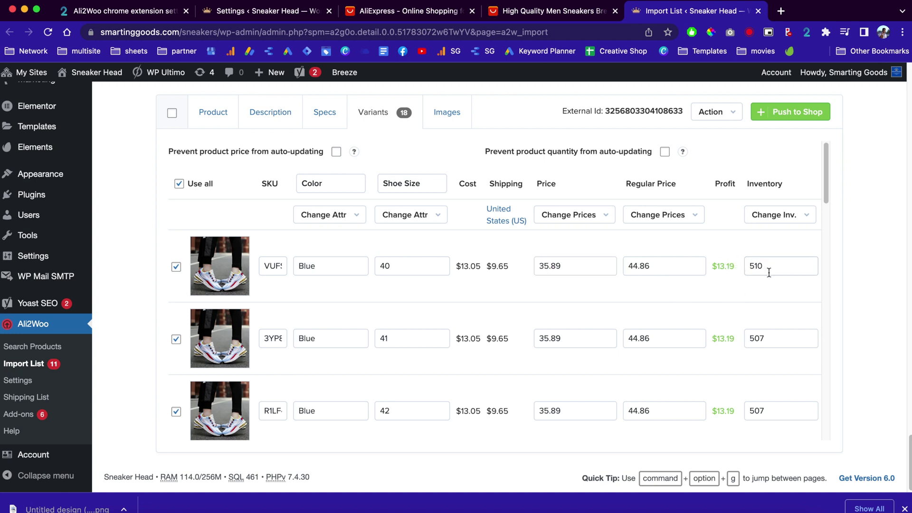
Step: Set every variant's inventory to 4 and exclude the Green size 42 variant
{"action": "left_click", "coordinate": [779, 216]}
{"action": "left_click", "coordinate": [779, 237]}
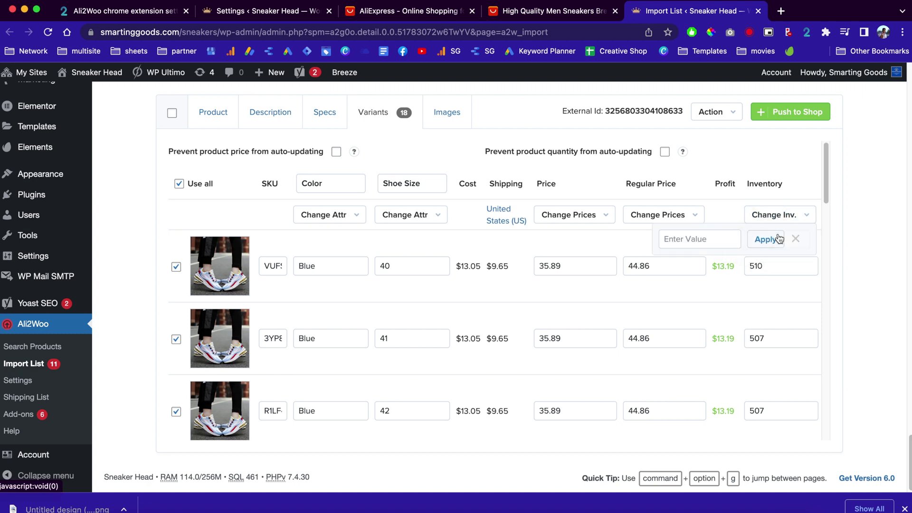
{"action": "left_click", "coordinate": [697, 239]}
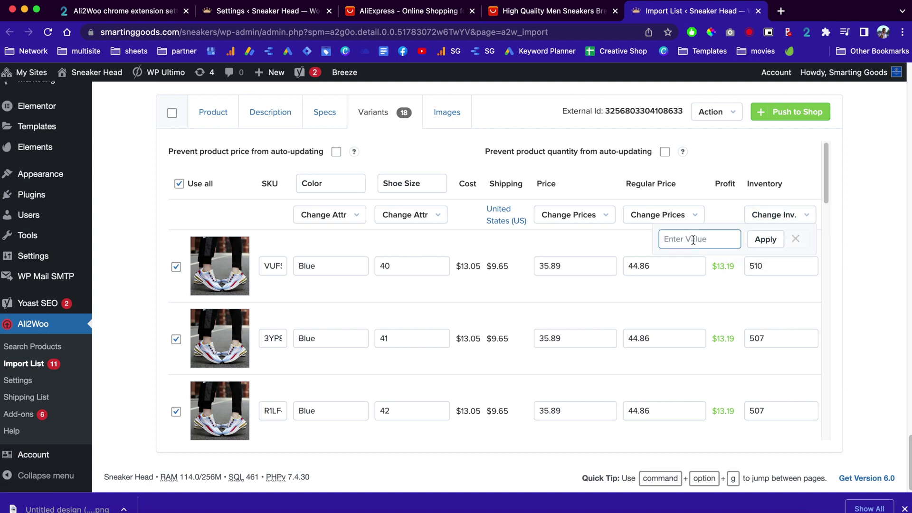
{"action": "type", "text": "4"}
{"action": "left_click", "coordinate": [769, 241]}
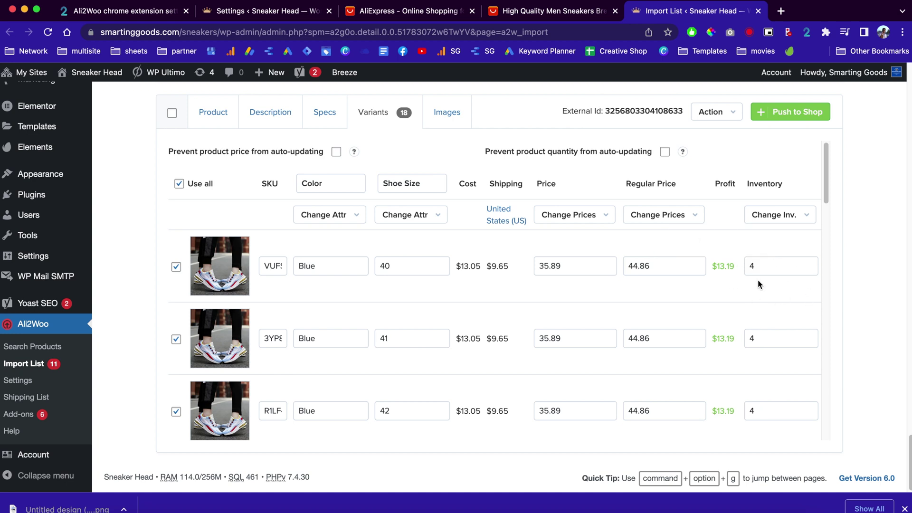
{"action": "scroll", "coordinate": [755, 285], "scroll_direction": "down", "scroll_amount": 5}
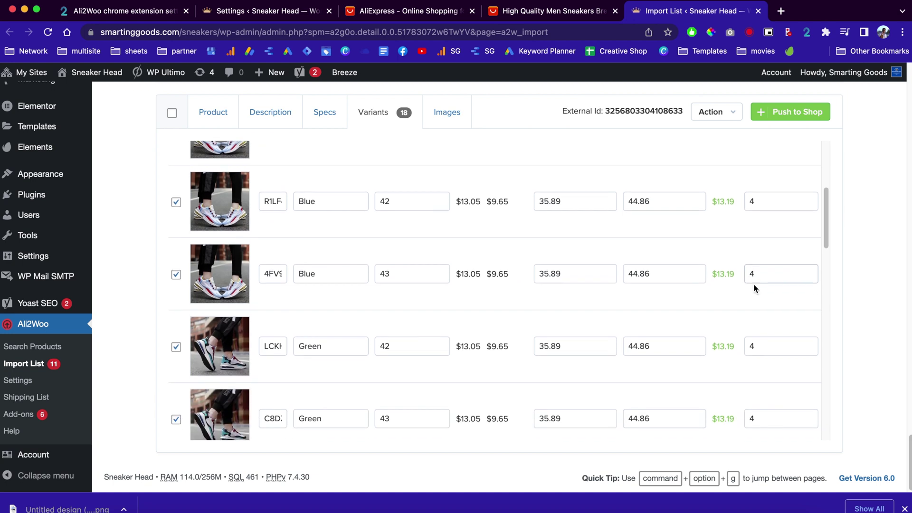
{"action": "left_click", "coordinate": [176, 348]}
{"action": "scroll", "coordinate": [372, 238], "scroll_direction": "up", "scroll_amount": 10}
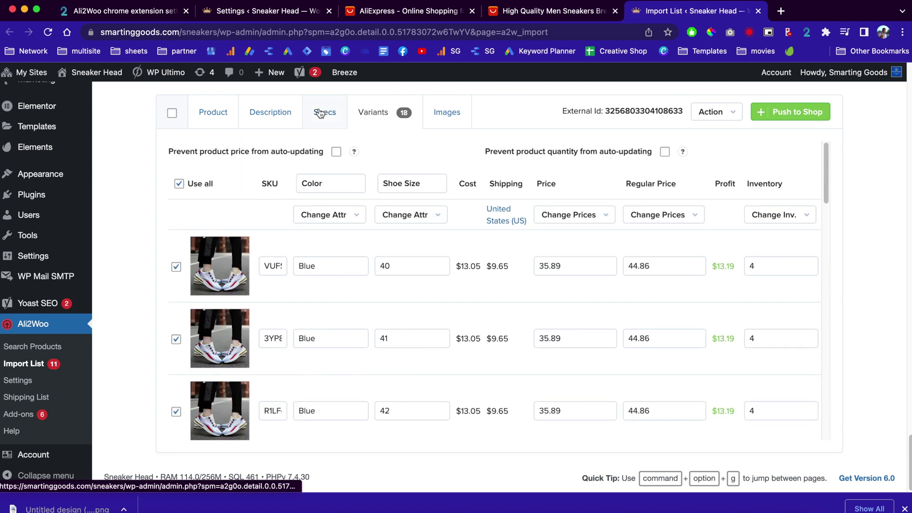
Step: Change the Brand Name spec from AB to Smarting Goods and push the sneaker to the shop
{"action": "left_click", "coordinate": [320, 112]}
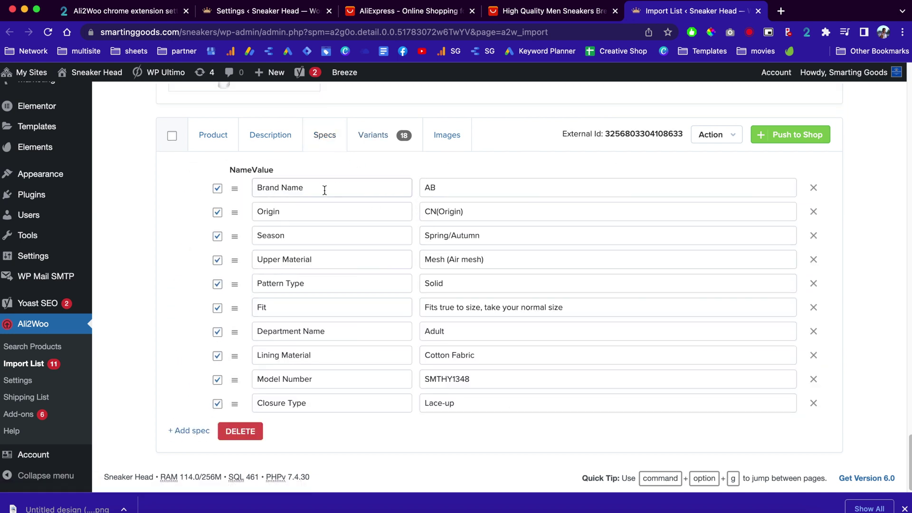
{"action": "double_click", "coordinate": [459, 189]}
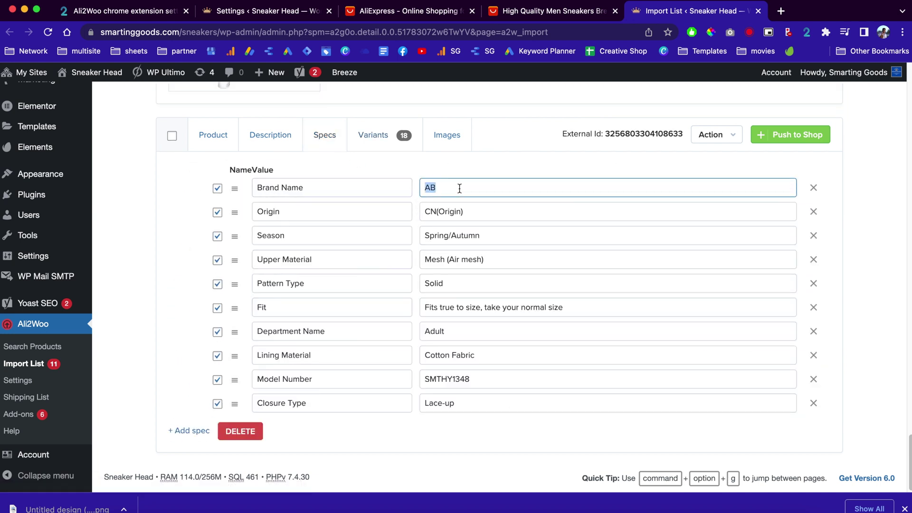
{"action": "type", "text": "Smarting Goods"}
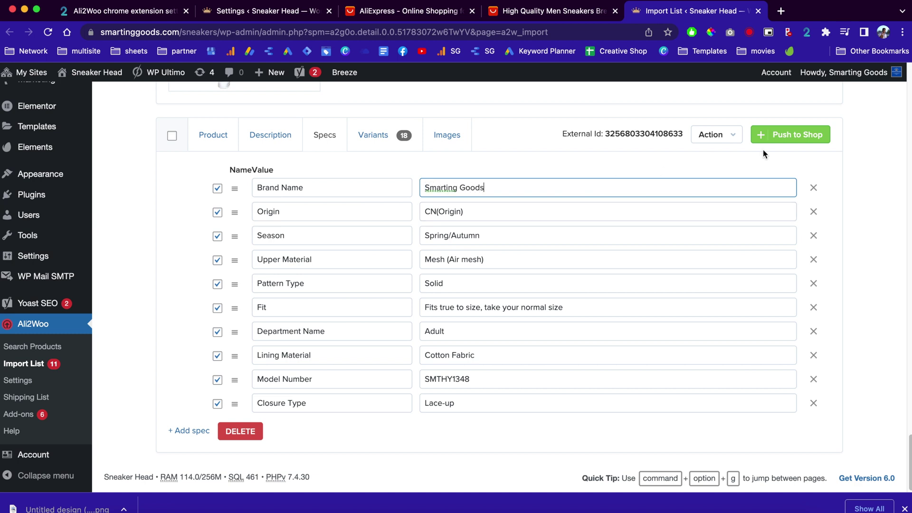
{"action": "left_click", "coordinate": [803, 141]}
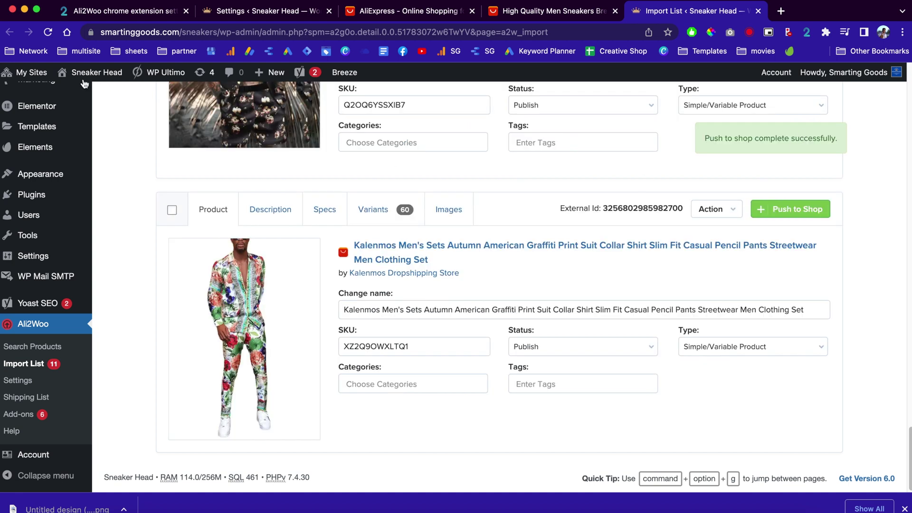
Step: Open the live storefront in a new tab and go to the imported sneaker's product page
{"action": "mouse_move", "coordinate": [80, 74]}
{"action": "right_click", "coordinate": [84, 95]}
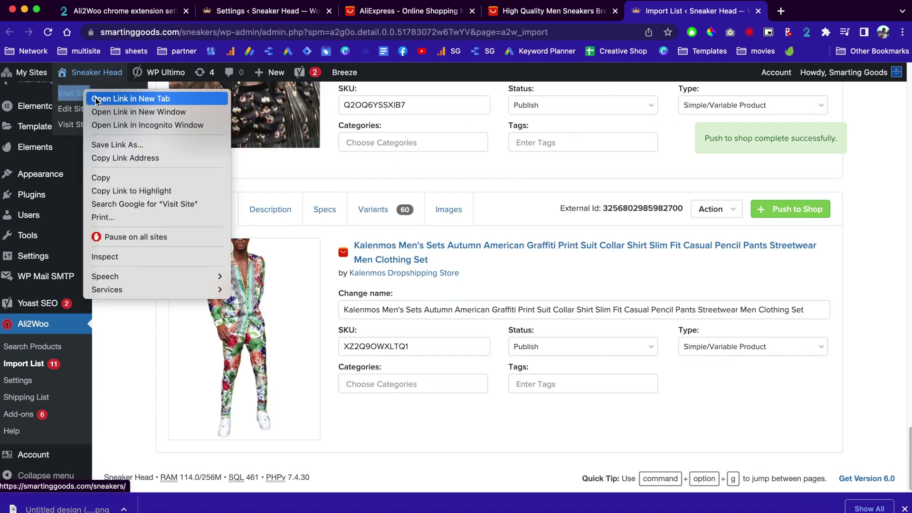
{"action": "left_click", "coordinate": [88, 98]}
{"action": "scroll", "coordinate": [526, 242], "scroll_direction": "down", "scroll_amount": 10}
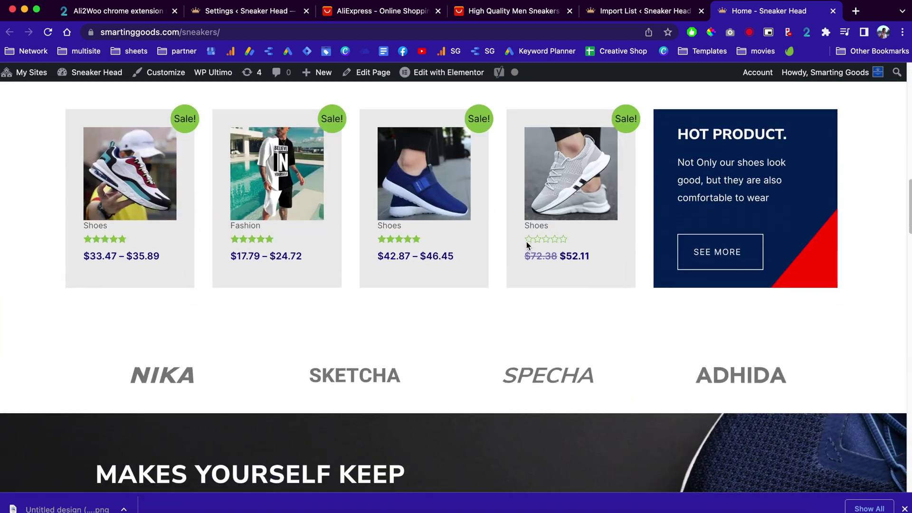
{"action": "left_click", "coordinate": [139, 186]}
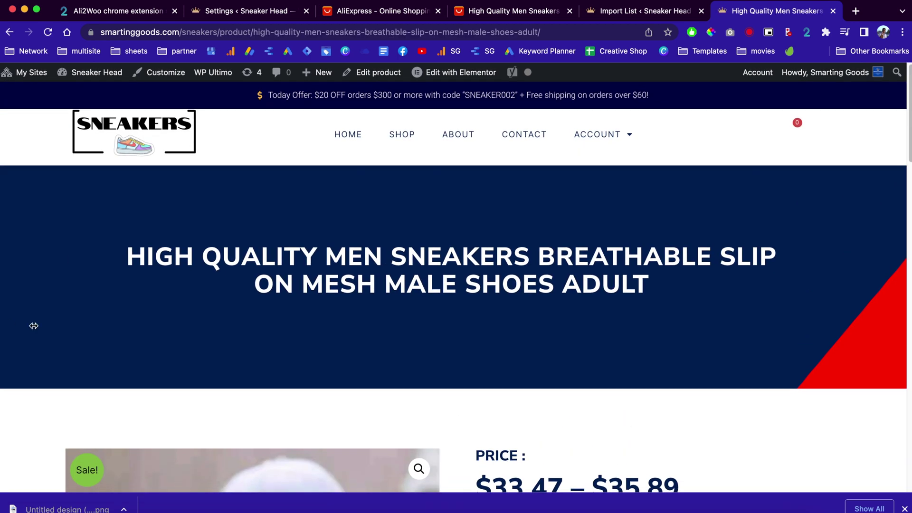
Step: Resize the browser window and review the product page, highlighting the SAFETY INSURANCE text
{"action": "left_click_drag", "start_coordinate": [33, 326], "coordinate": [727, 278]}
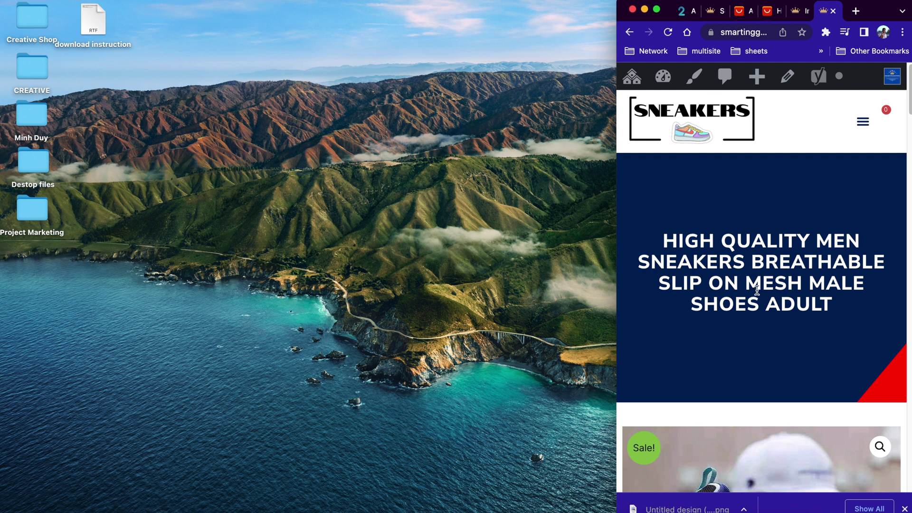
{"action": "scroll", "coordinate": [750, 325], "scroll_direction": "down", "scroll_amount": 10}
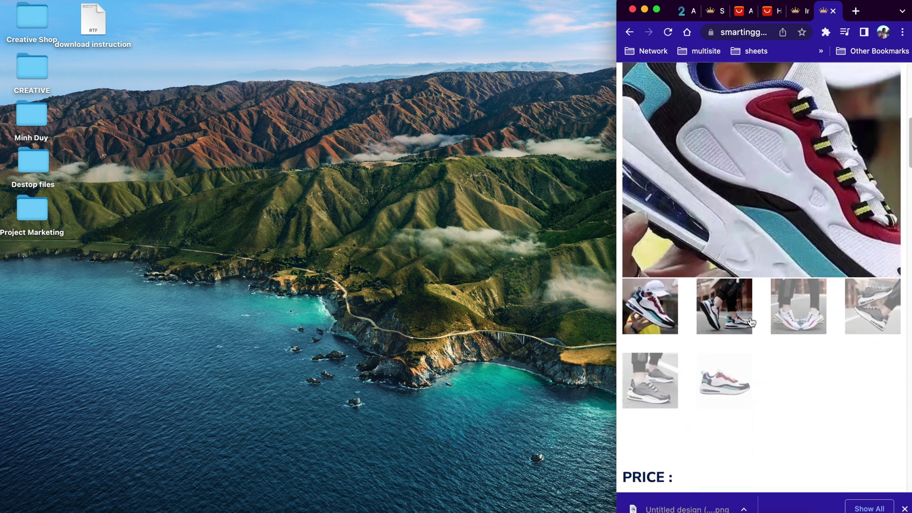
{"action": "scroll", "coordinate": [731, 402], "scroll_direction": "down", "scroll_amount": 1}
{"action": "scroll", "coordinate": [731, 402], "scroll_direction": "down", "scroll_amount": 5}
{"action": "scroll", "coordinate": [733, 392], "scroll_direction": "down", "scroll_amount": 4}
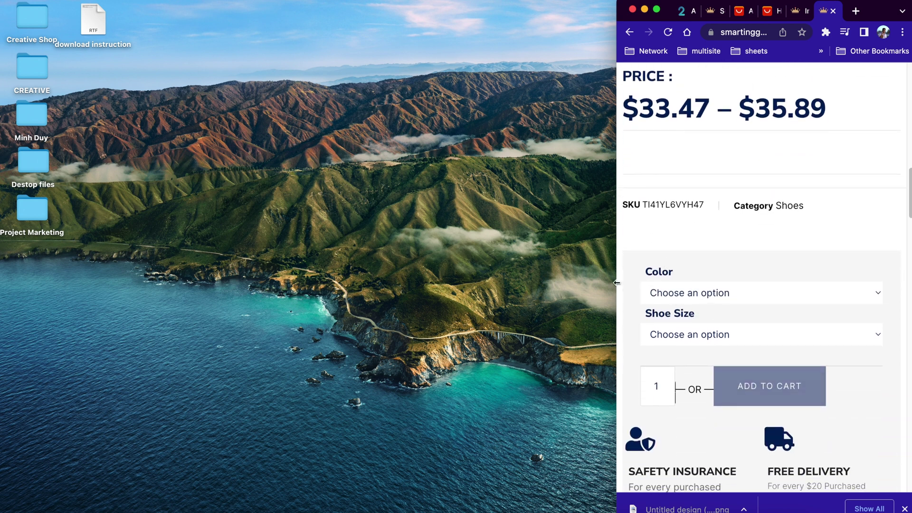
{"action": "left_click_drag", "start_coordinate": [467, 295], "coordinate": [0, 326]}
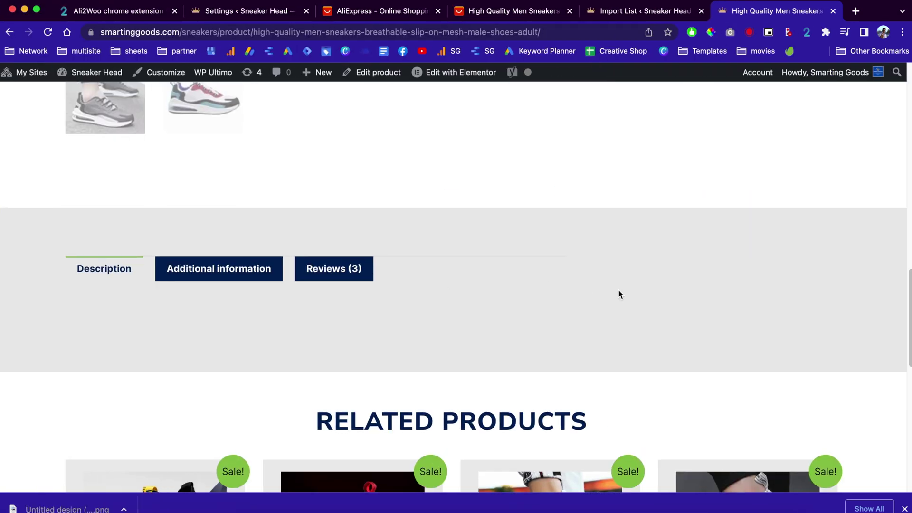
{"action": "scroll", "coordinate": [618, 292], "scroll_direction": "up", "scroll_amount": 10}
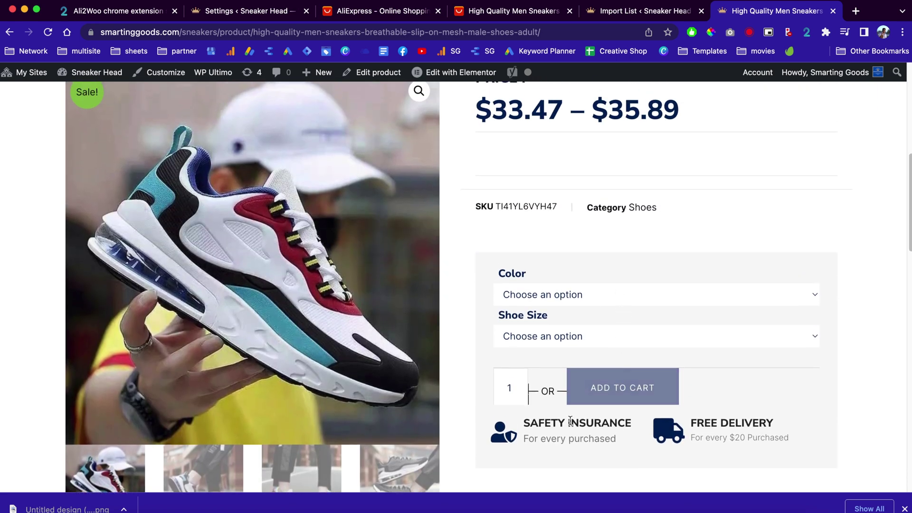
{"action": "scroll", "coordinate": [549, 449], "scroll_direction": "down", "scroll_amount": 3}
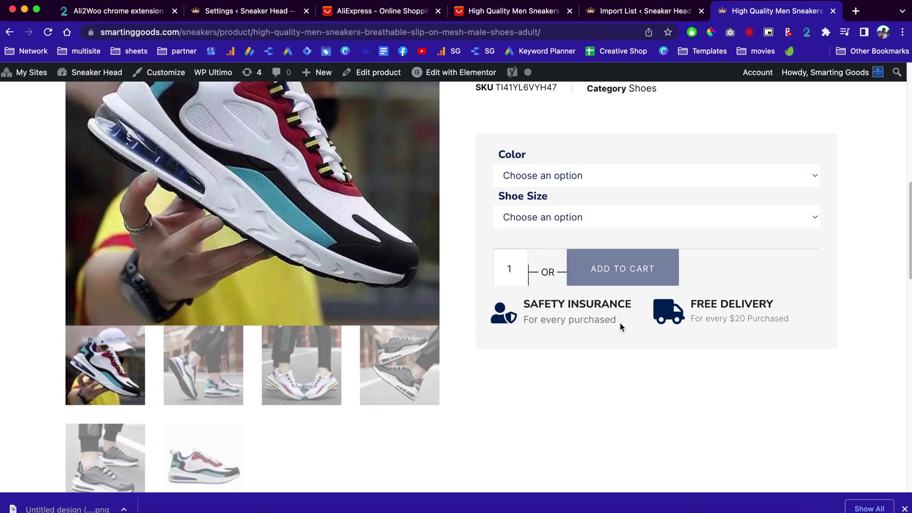
{"action": "left_click_drag", "start_coordinate": [620, 324], "coordinate": [567, 292]}
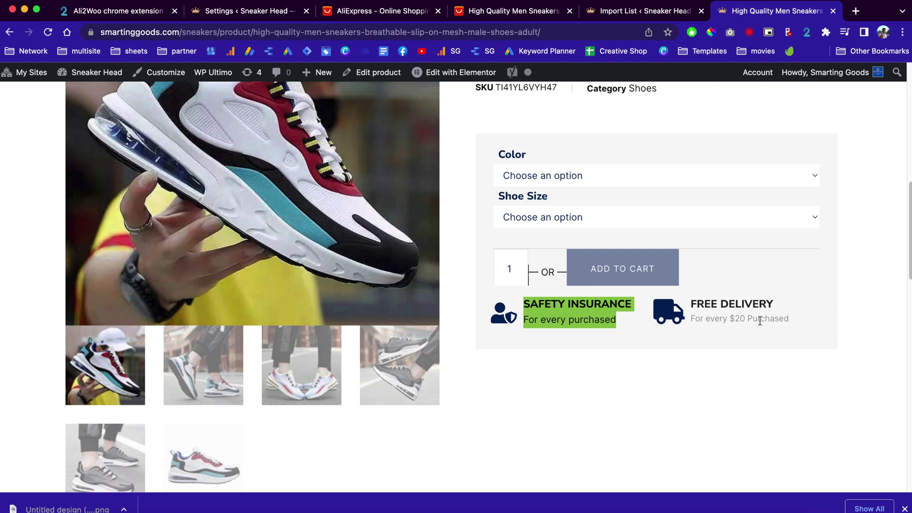
{"action": "scroll", "coordinate": [792, 315], "scroll_direction": "up", "scroll_amount": 2}
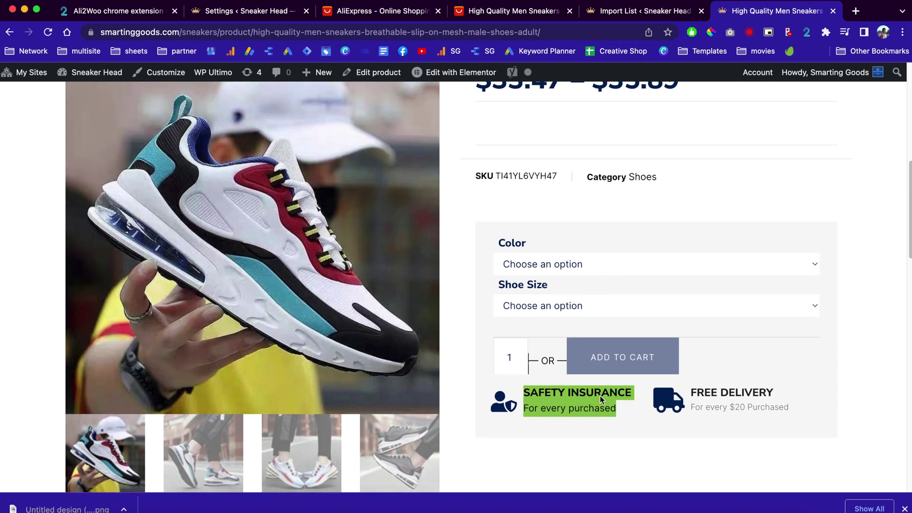
Step: Choose colour Blue and shoe size 42, then add the sneakers to the cart
{"action": "left_click", "coordinate": [577, 262]}
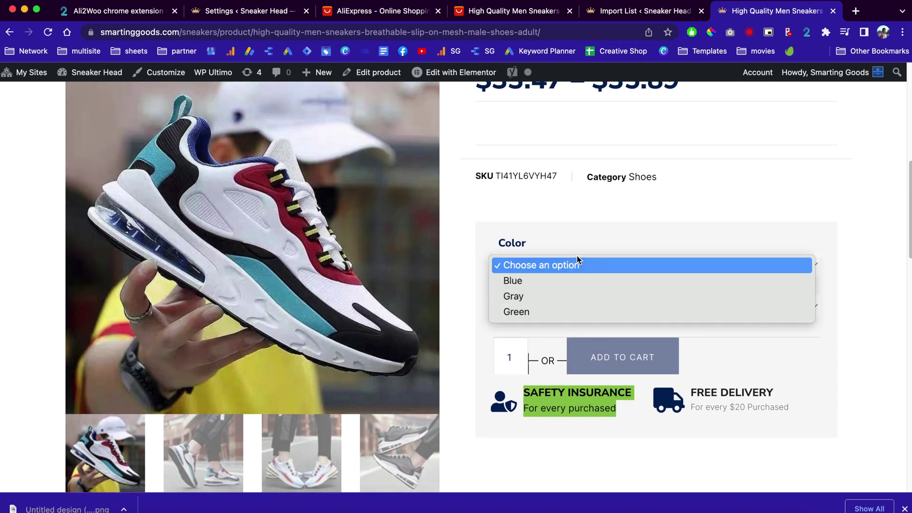
{"action": "left_click", "coordinate": [575, 280]}
{"action": "left_click", "coordinate": [578, 307]}
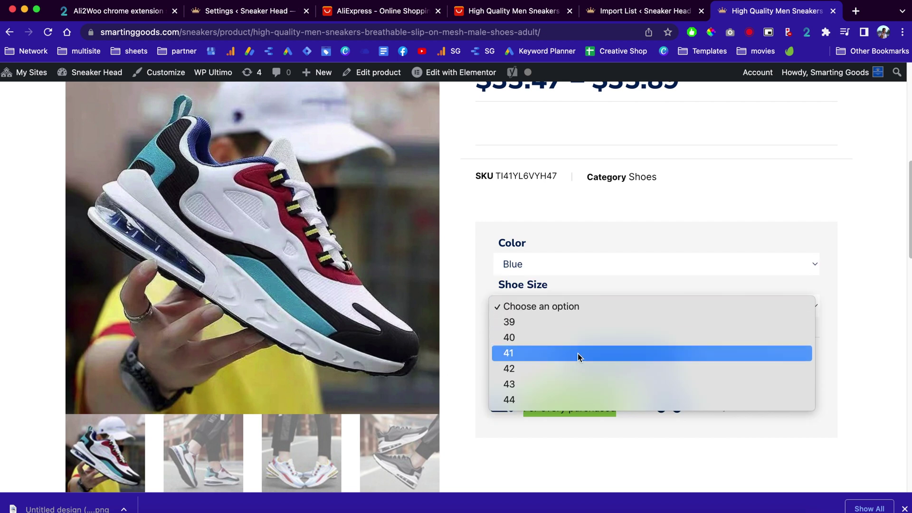
{"action": "left_click", "coordinate": [577, 369]}
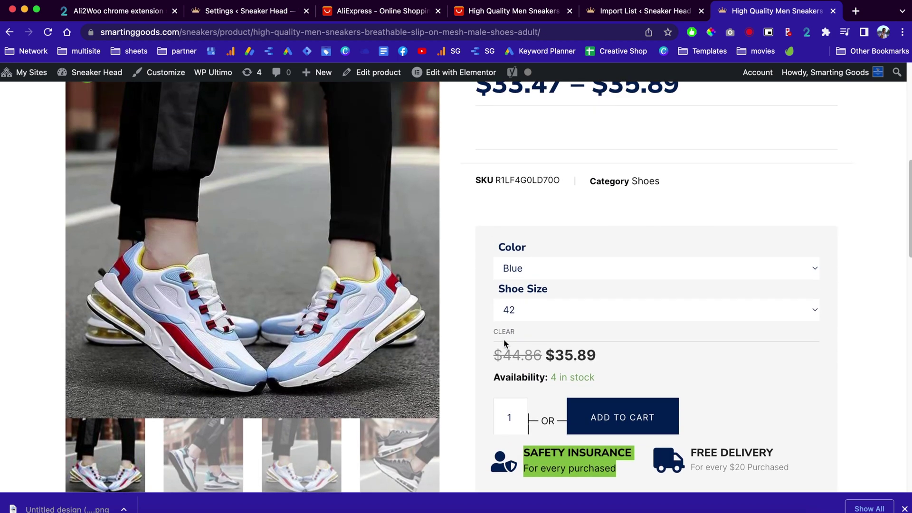
{"action": "scroll", "coordinate": [505, 339], "scroll_direction": "down", "scroll_amount": 2}
{"action": "left_click", "coordinate": [663, 363]}
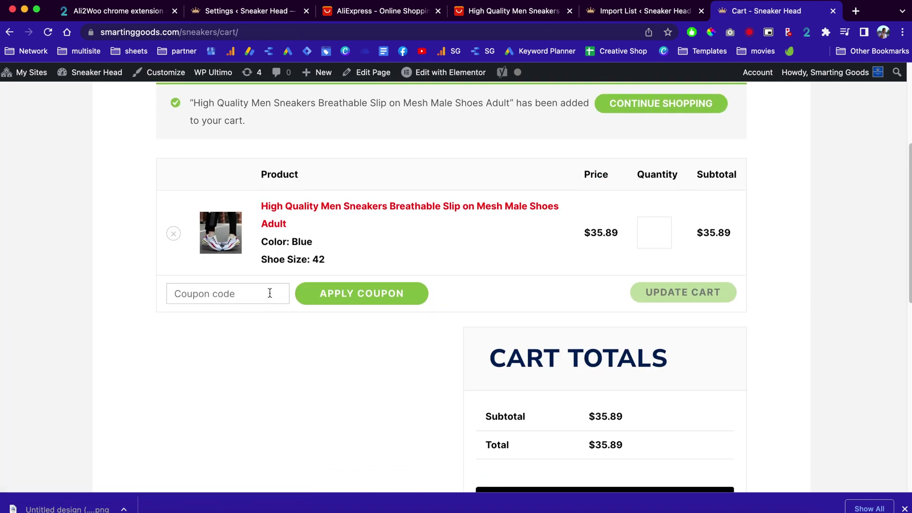
Step: Proceed from the cart to checkout, where the $35.89 sneaker appears in the order summary
{"action": "scroll", "coordinate": [400, 351], "scroll_direction": "down", "scroll_amount": 4}
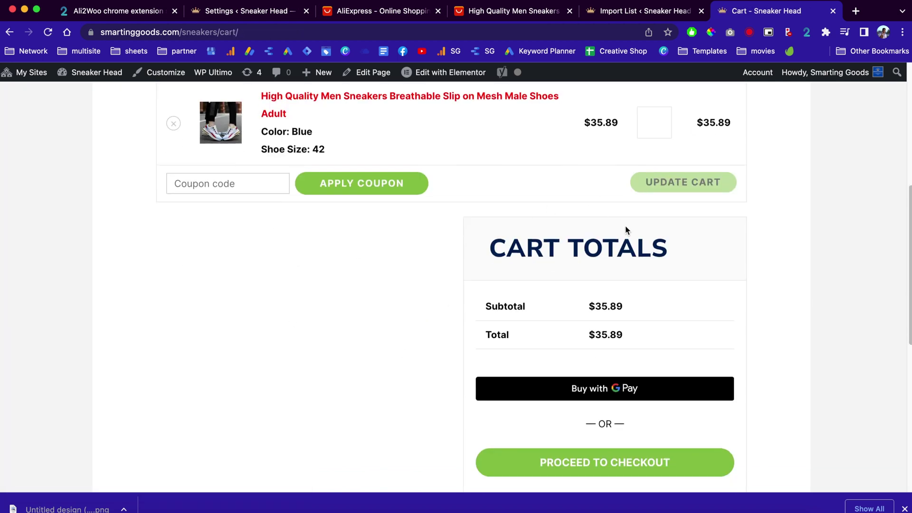
{"action": "left_click", "coordinate": [601, 463]}
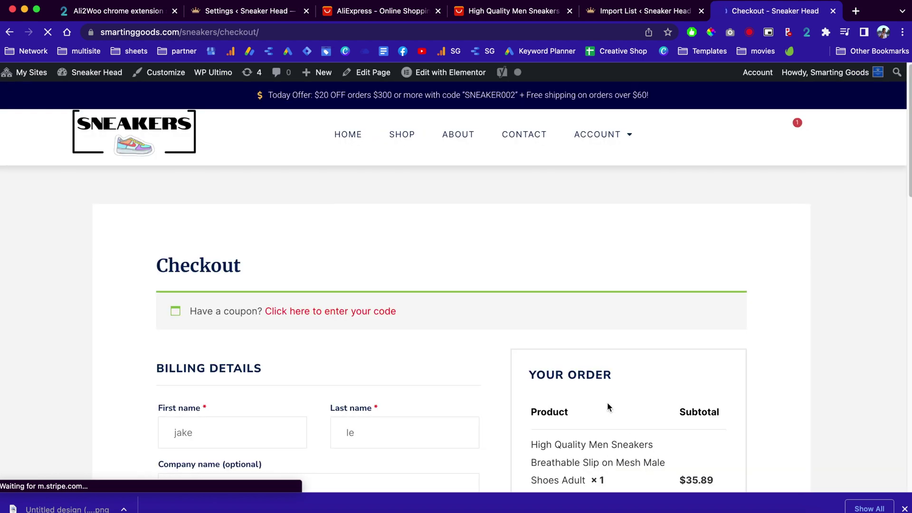
{"action": "scroll", "coordinate": [607, 403], "scroll_direction": "down", "scroll_amount": 2}
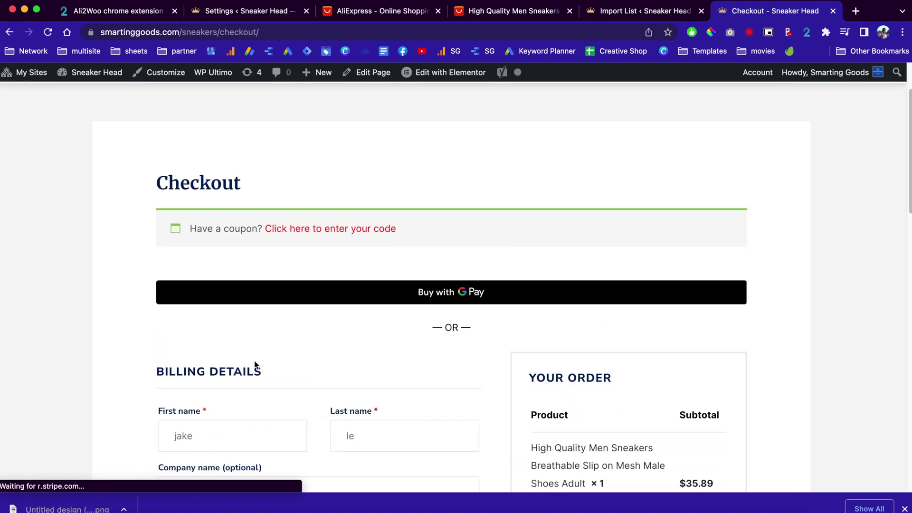
Step: Enter the Stripe test card number, expiry and CVC, then place the $35.89 order
{"action": "scroll", "coordinate": [481, 361], "scroll_direction": "down", "scroll_amount": 4}
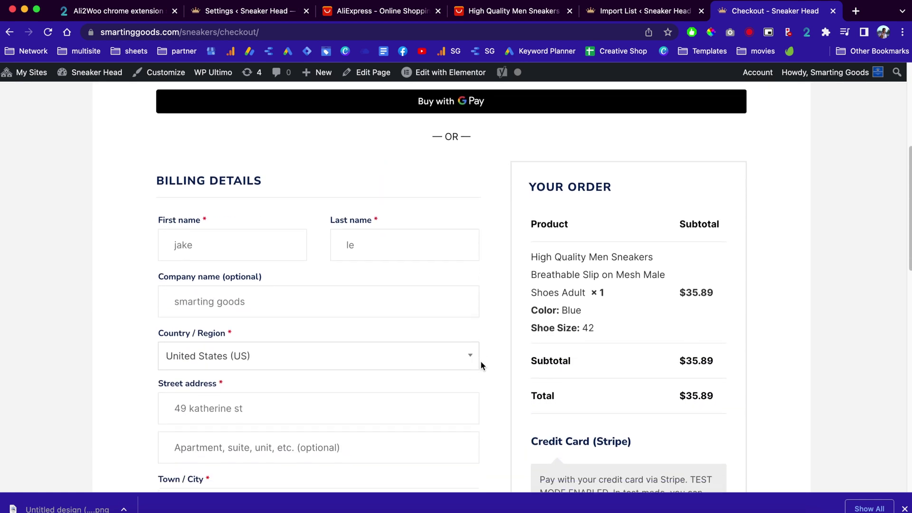
{"action": "scroll", "coordinate": [601, 355], "scroll_direction": "down", "scroll_amount": 3}
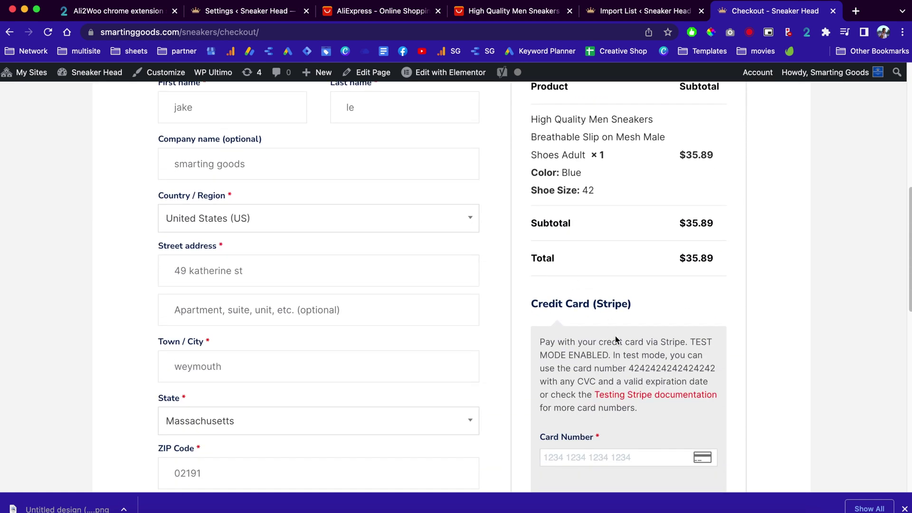
{"action": "scroll", "coordinate": [614, 336], "scroll_direction": "down", "scroll_amount": 2}
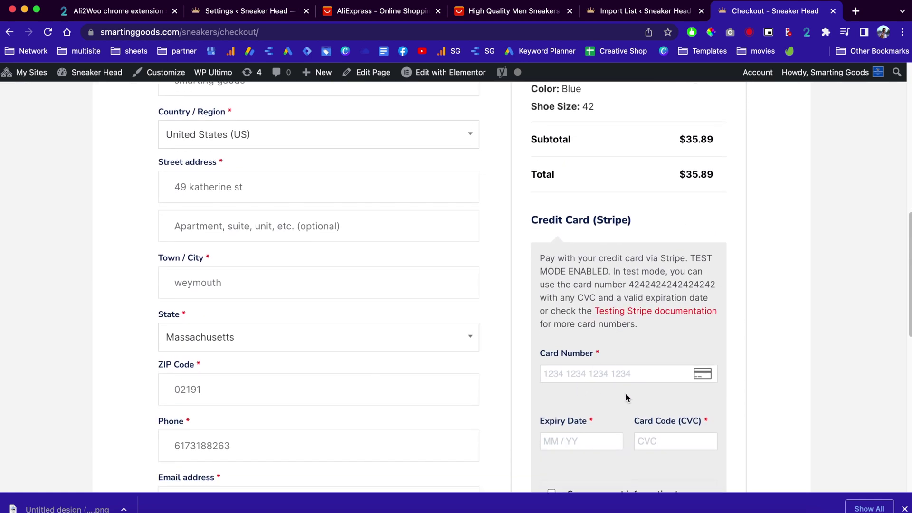
{"action": "scroll", "coordinate": [626, 398], "scroll_direction": "down", "scroll_amount": 2}
{"action": "left_click", "coordinate": [567, 291]}
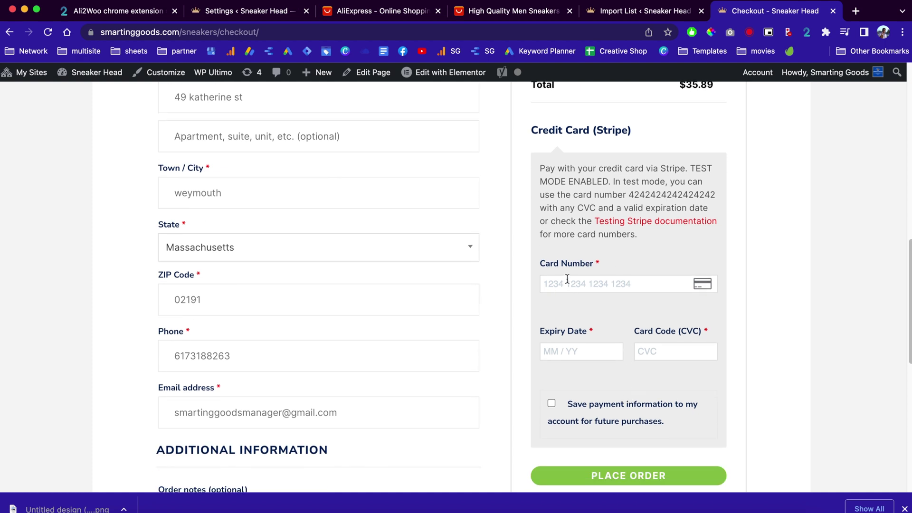
{"action": "scroll", "coordinate": [652, 422], "scroll_direction": "down", "scroll_amount": 2}
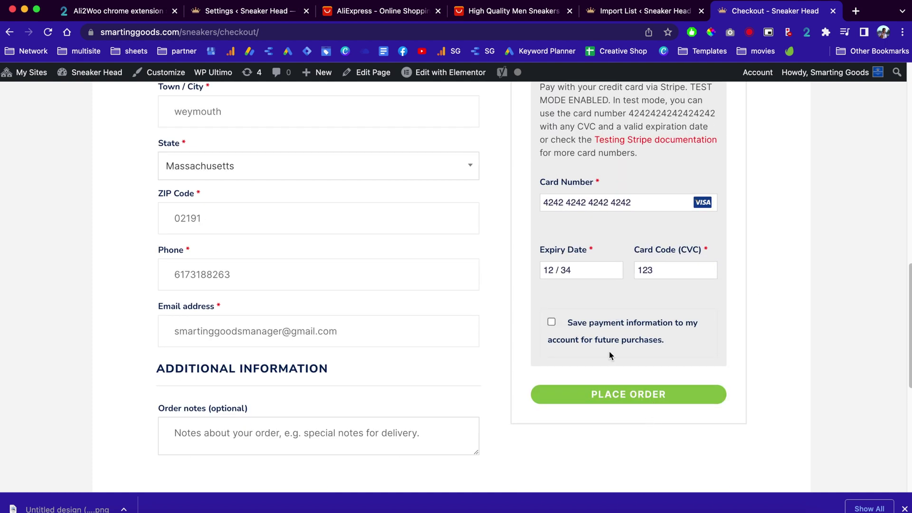
{"action": "left_click", "coordinate": [626, 394]}
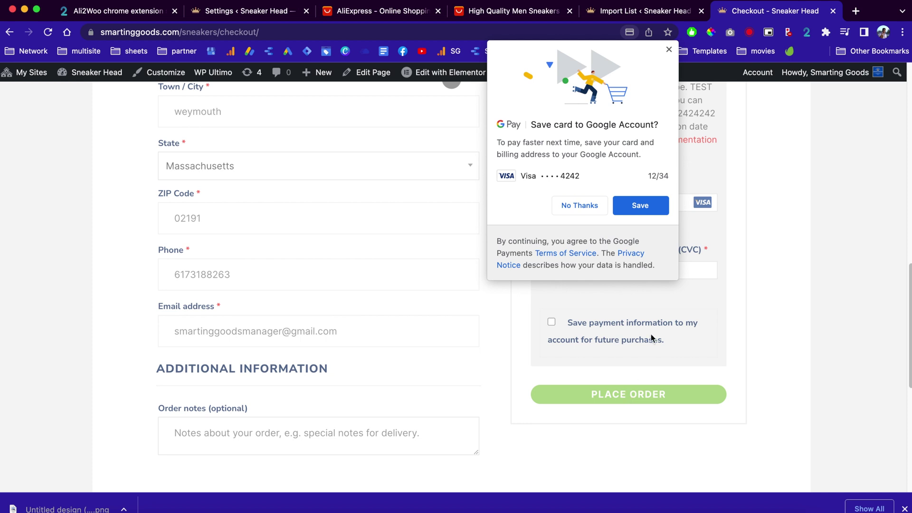
{"action": "scroll", "coordinate": [439, 309], "scroll_direction": "down", "scroll_amount": 3}
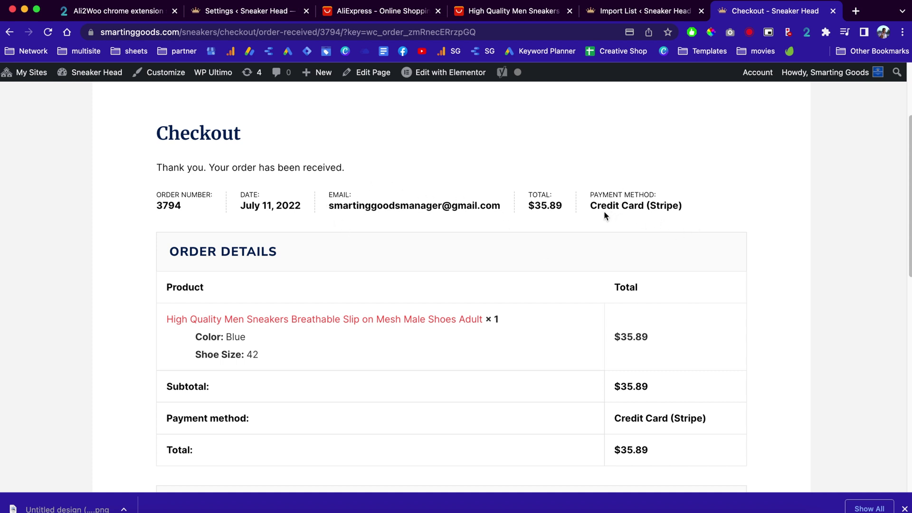
Step: Look over the received $35.89 order, then go to the Sneaker Head admin dashboard
{"action": "scroll", "coordinate": [598, 357], "scroll_direction": "down", "scroll_amount": 2}
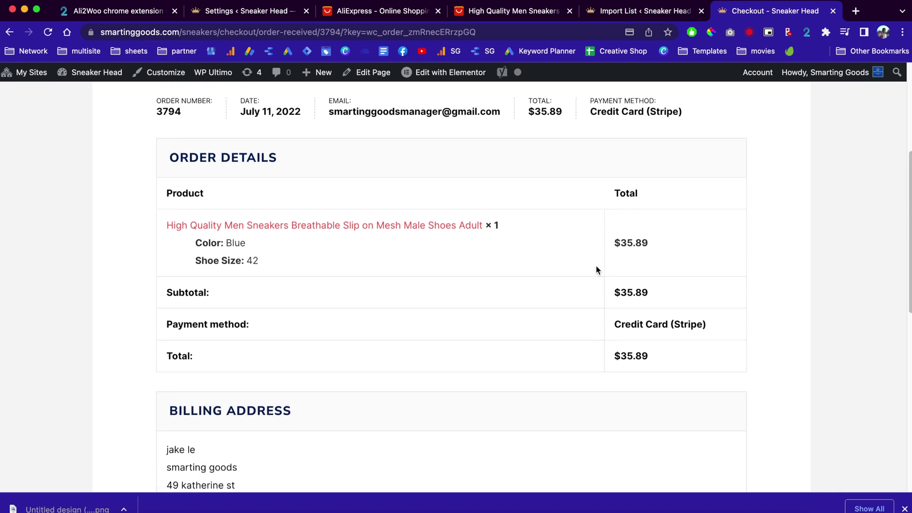
{"action": "scroll", "coordinate": [598, 321], "scroll_direction": "up", "scroll_amount": 3}
{"action": "scroll", "coordinate": [597, 323], "scroll_direction": "up", "scroll_amount": 2}
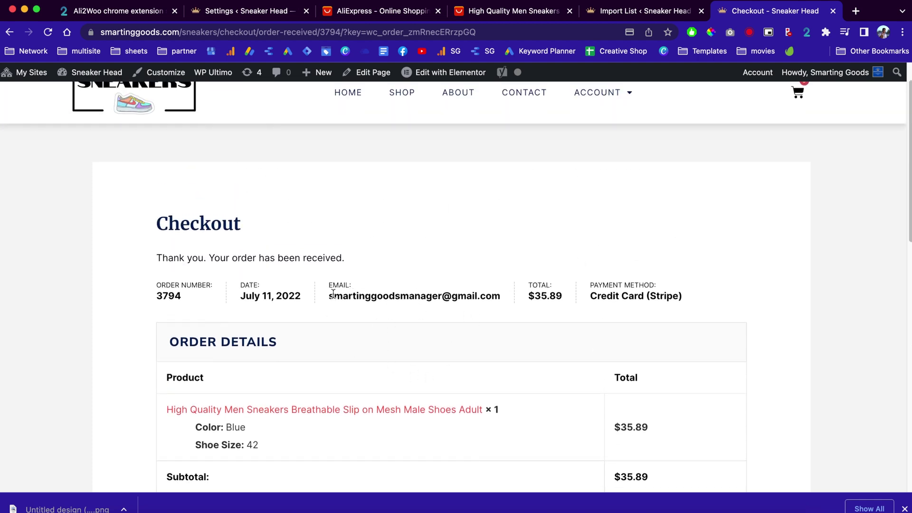
{"action": "mouse_move", "coordinate": [88, 71]}
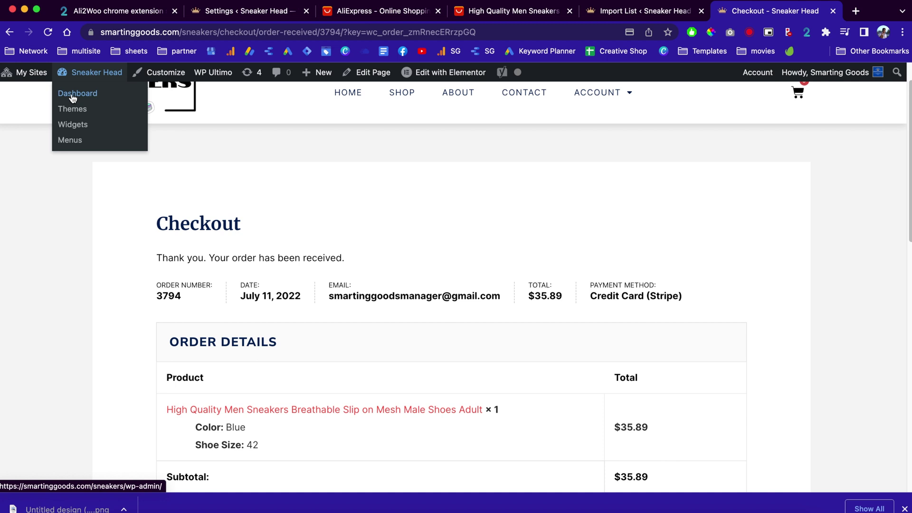
{"action": "left_click", "coordinate": [73, 95]}
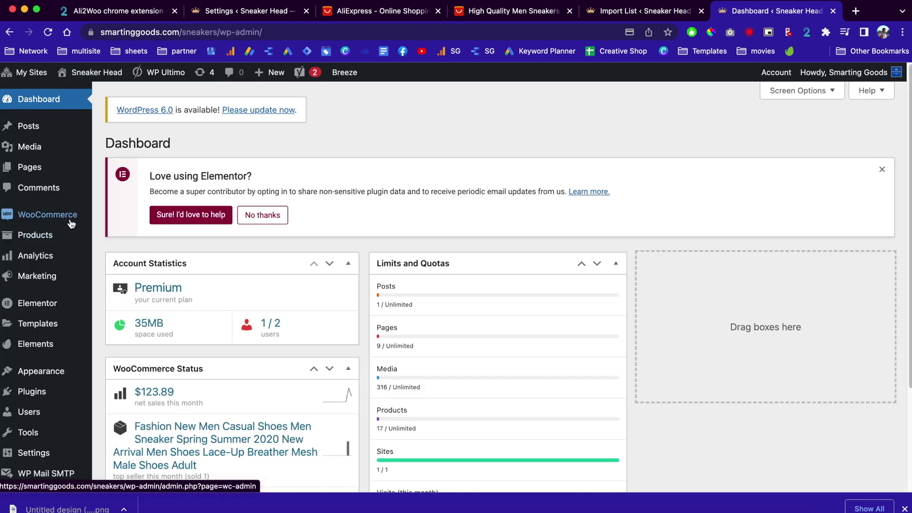
Step: In WooCommerce Payments settings, open Manage for the enabled Stripe – Credit Card gateway
{"action": "mouse_move", "coordinate": [28, 218]}
{"action": "left_click", "coordinate": [126, 302]}
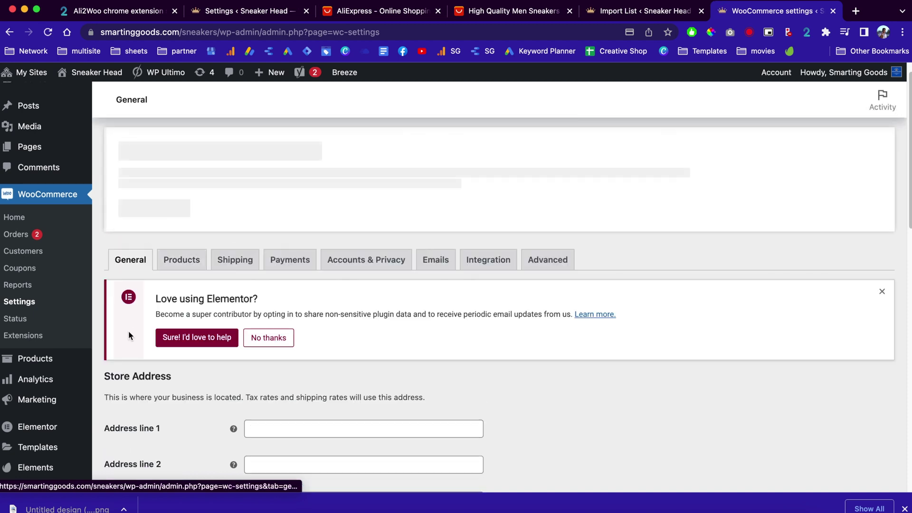
{"action": "scroll", "coordinate": [183, 351], "scroll_direction": "down", "scroll_amount": 6}
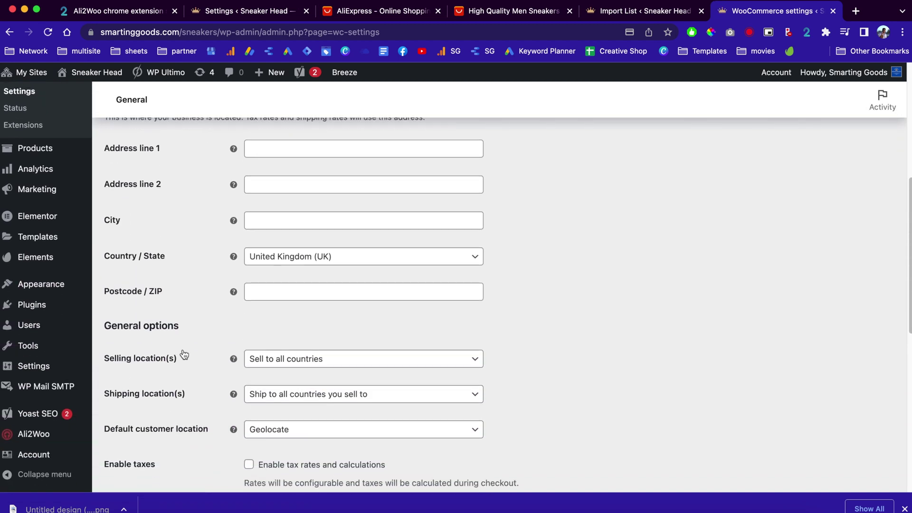
{"action": "scroll", "coordinate": [195, 382], "scroll_direction": "down", "scroll_amount": 3}
{"action": "scroll", "coordinate": [194, 382], "scroll_direction": "up", "scroll_amount": 7}
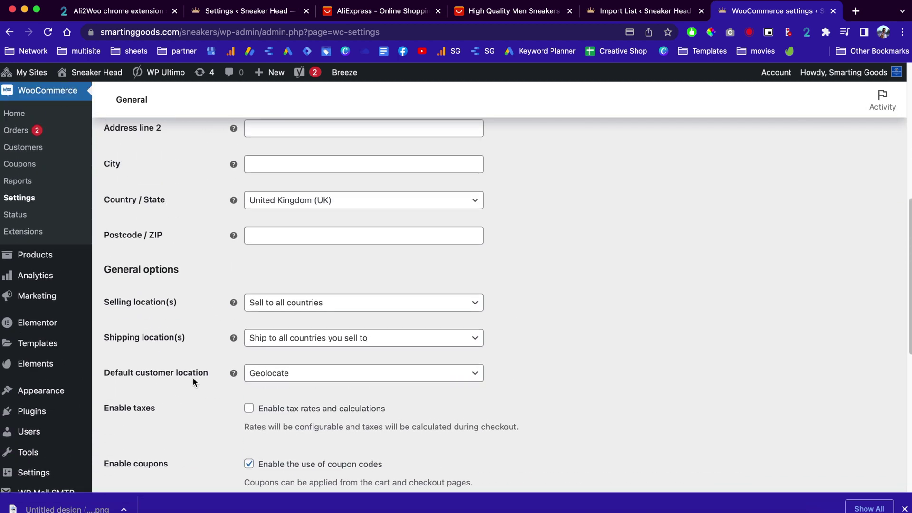
{"action": "left_click", "coordinate": [288, 160]}
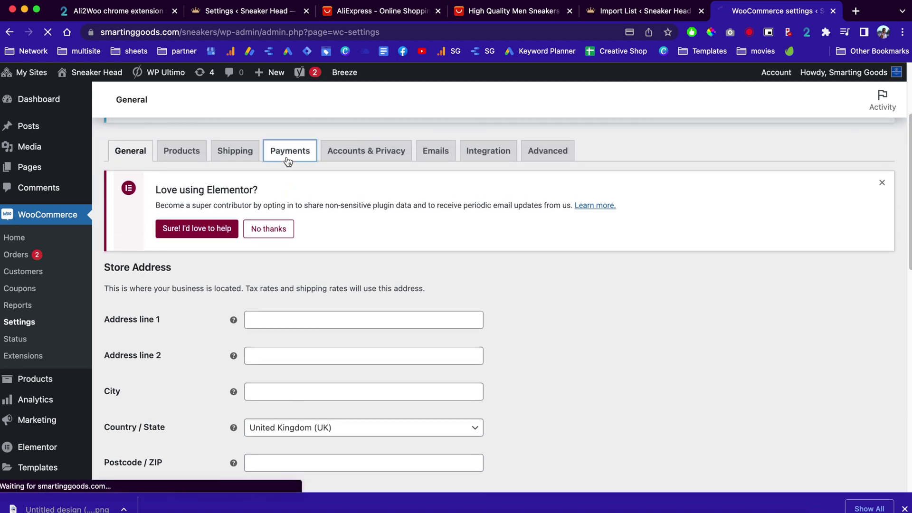
{"action": "scroll", "coordinate": [378, 326], "scroll_direction": "down", "scroll_amount": 5}
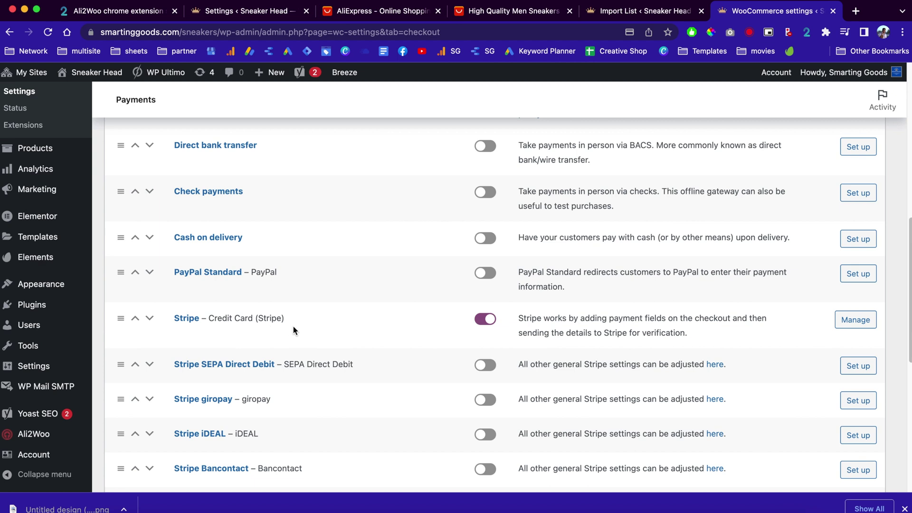
{"action": "scroll", "coordinate": [271, 232], "scroll_direction": "down", "scroll_amount": 1}
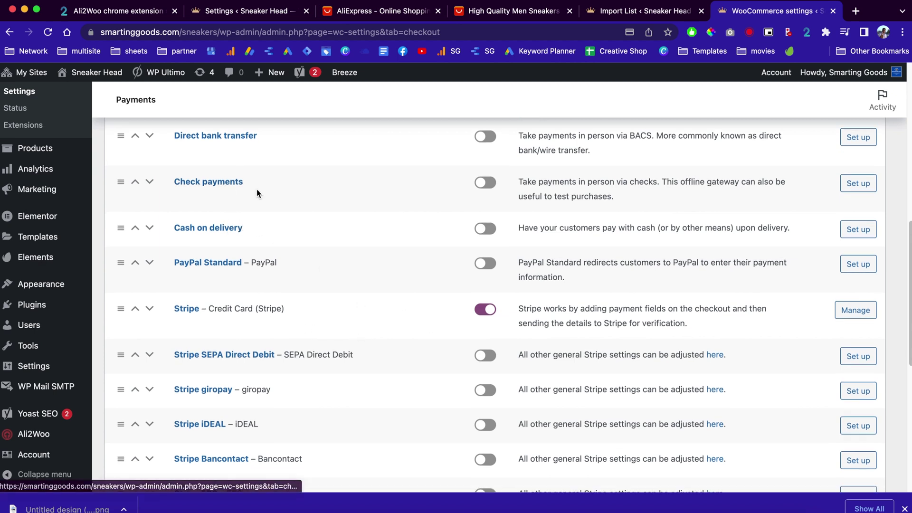
{"action": "scroll", "coordinate": [351, 293], "scroll_direction": "down", "scroll_amount": 5}
{"action": "scroll", "coordinate": [350, 293], "scroll_direction": "up", "scroll_amount": 5}
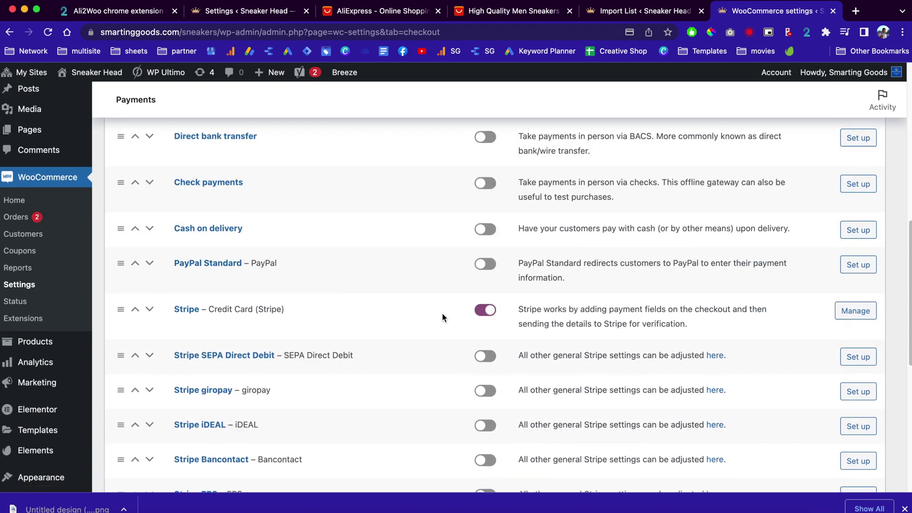
{"action": "left_click", "coordinate": [841, 311]}
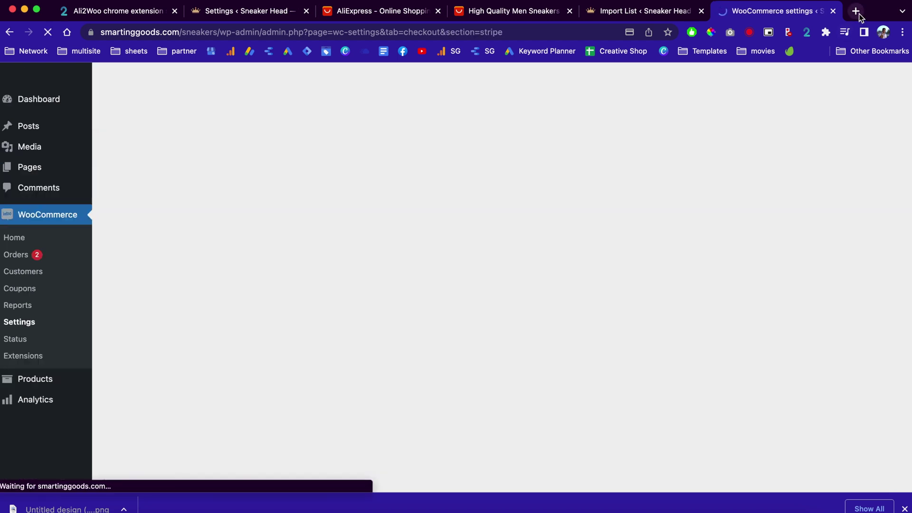
Step: In a new tab, go to stripe.com and open Dashboard > Developers > API keys
{"action": "left_click", "coordinate": [856, 10]}
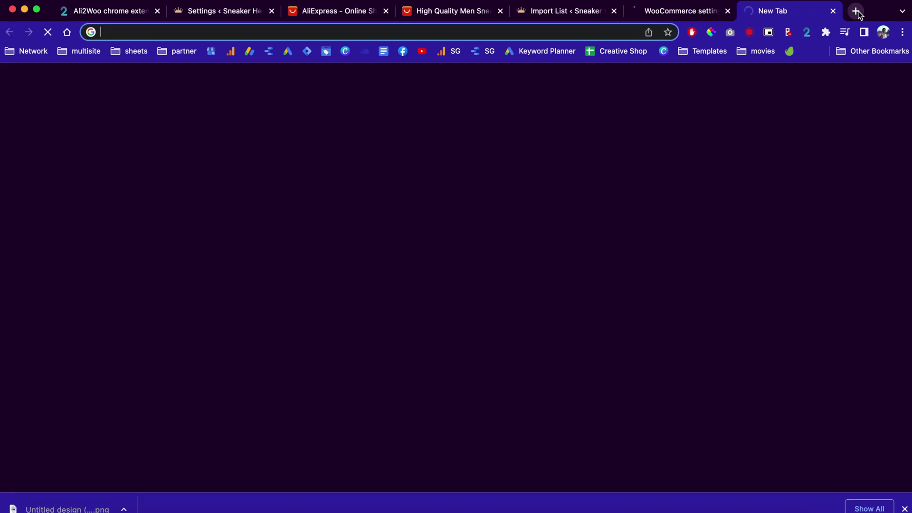
{"action": "type", "text": "stripe.com"}
{"action": "key", "text": "Return"}
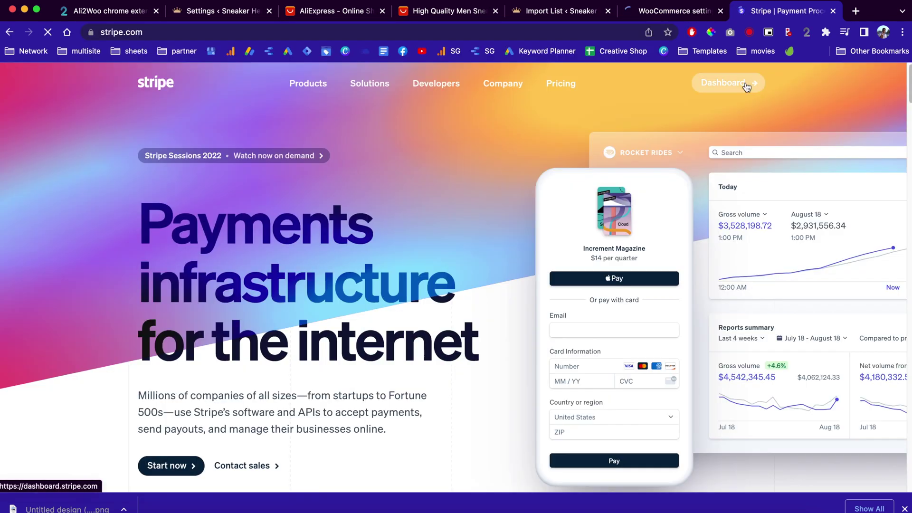
{"action": "left_click", "coordinate": [746, 83]}
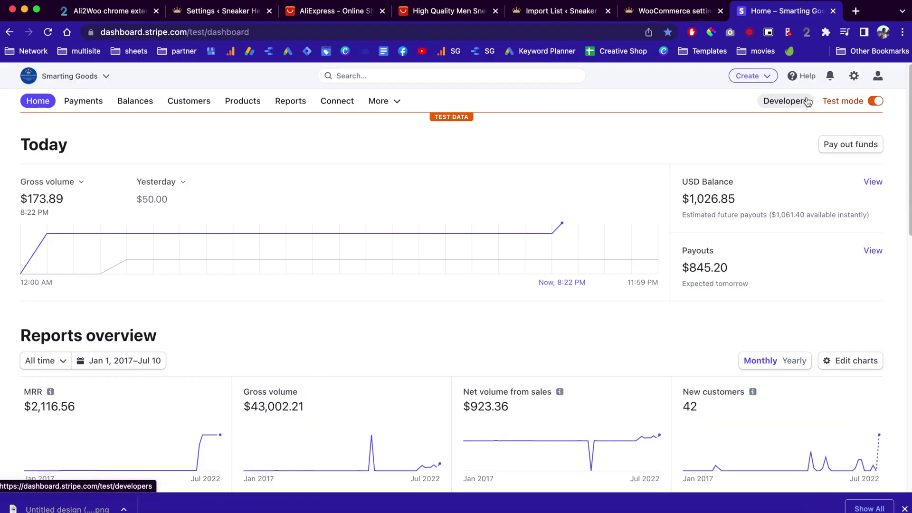
{"action": "left_click", "coordinate": [780, 102]}
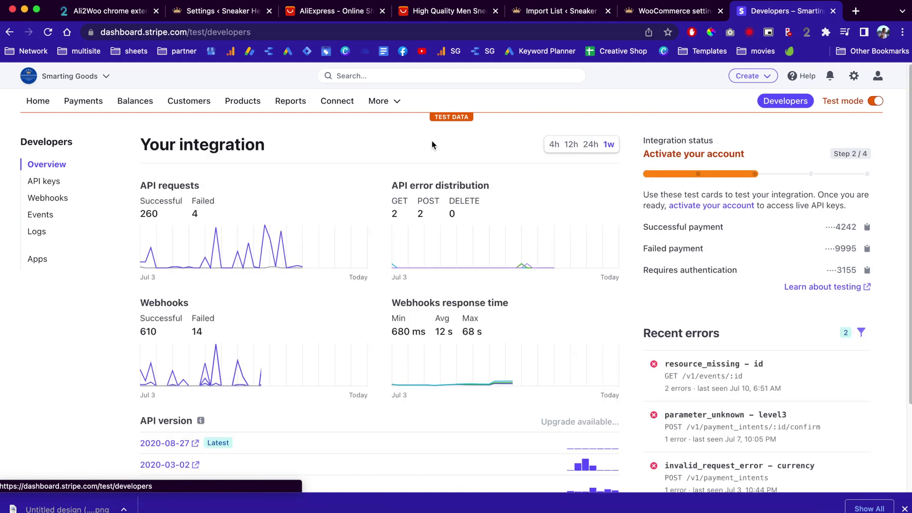
{"action": "left_click", "coordinate": [42, 182]}
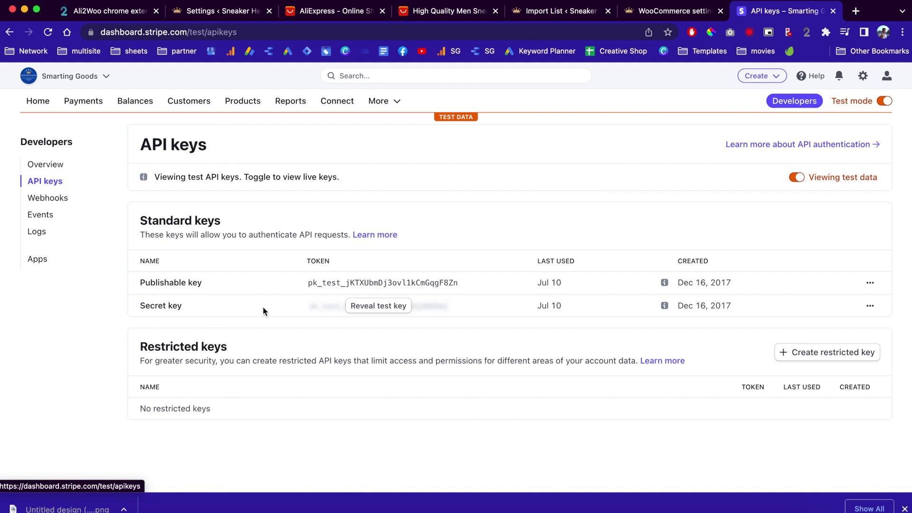
Step: Save the Stripe test account keys in WooCommerce's Stripe Settings panel
{"action": "left_click", "coordinate": [664, 13]}
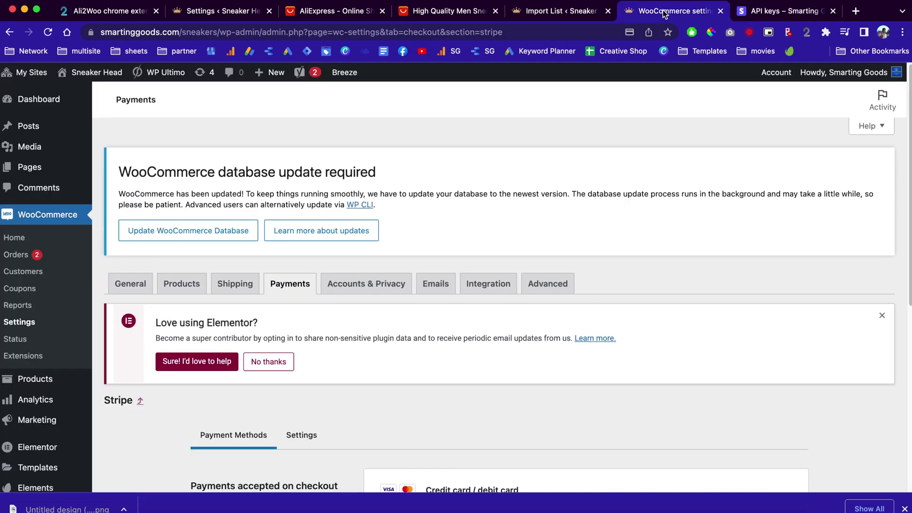
{"action": "scroll", "coordinate": [543, 366], "scroll_direction": "down", "scroll_amount": 5}
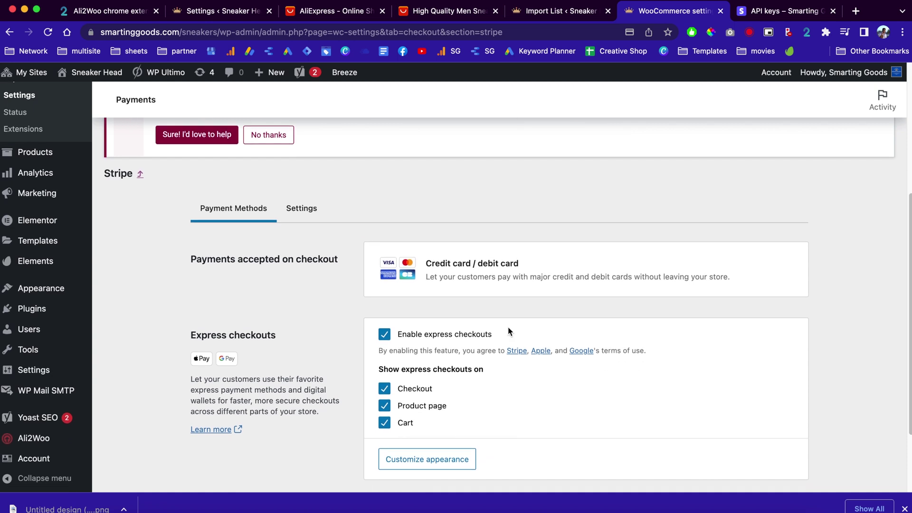
{"action": "left_click", "coordinate": [305, 215]}
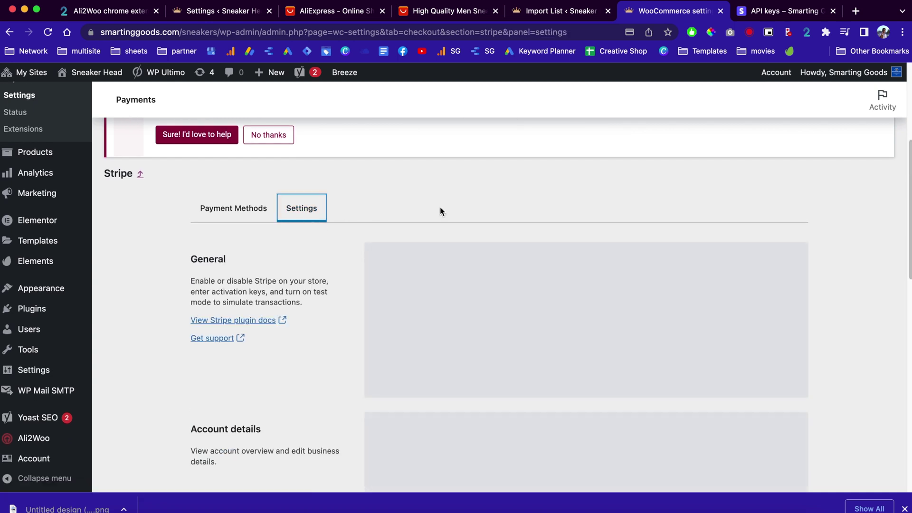
{"action": "scroll", "coordinate": [507, 219], "scroll_direction": "down", "scroll_amount": 3}
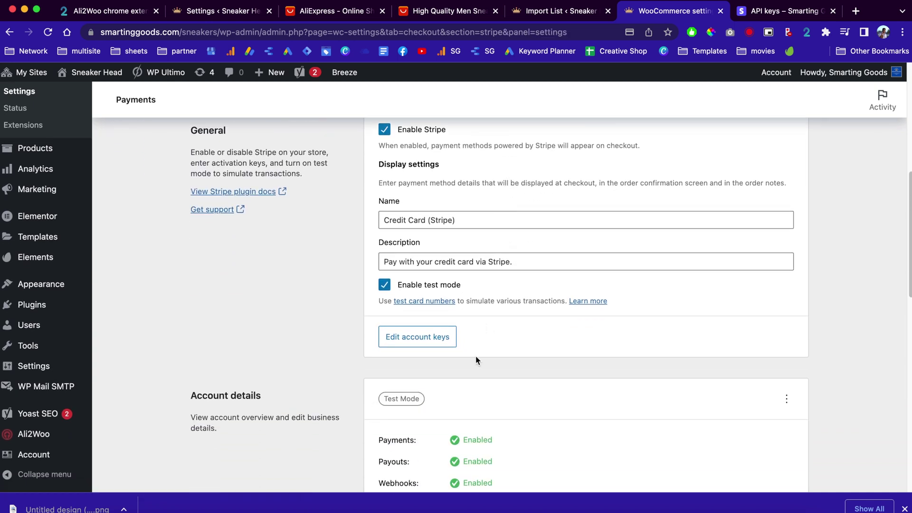
{"action": "left_click", "coordinate": [423, 345]}
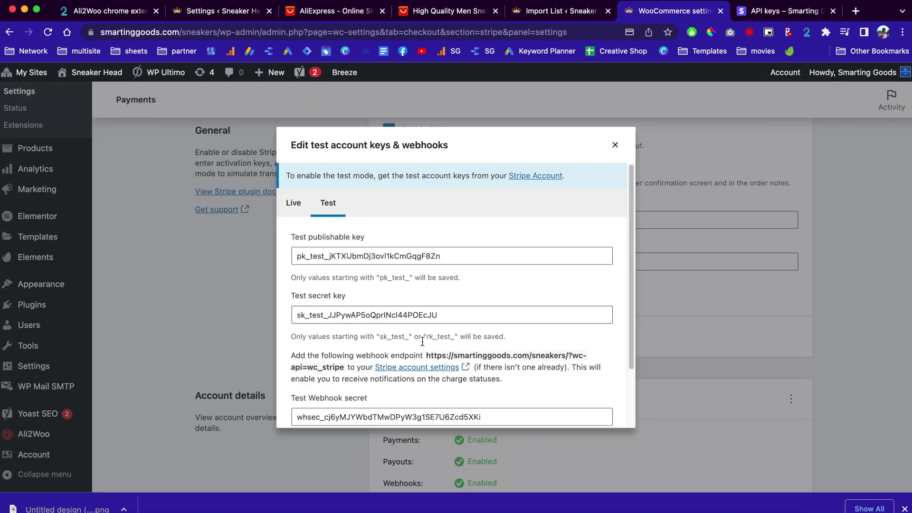
{"action": "scroll", "coordinate": [422, 341], "scroll_direction": "down", "scroll_amount": 2}
{"action": "left_click", "coordinate": [600, 413]}
Step: Open the WooCommerce Orders list, showing 2 processing orders
{"action": "scroll", "coordinate": [600, 412], "scroll_direction": "down", "scroll_amount": 3}
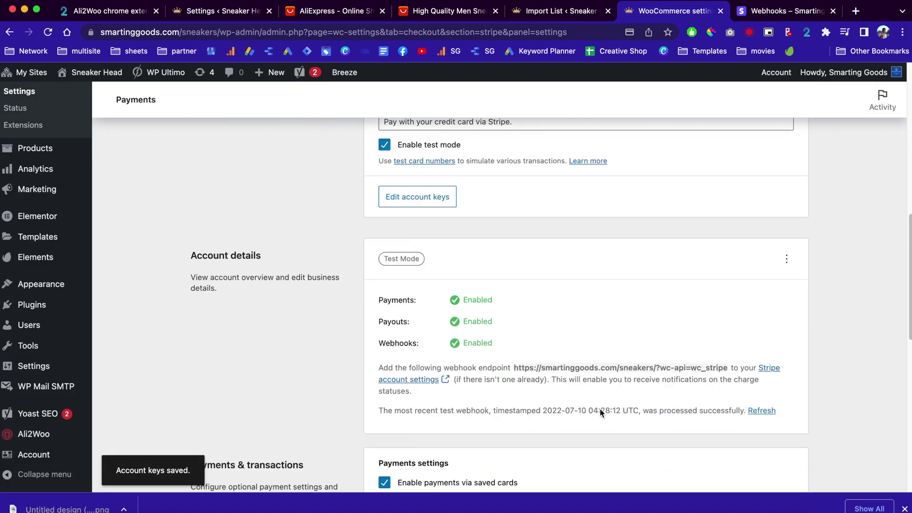
{"action": "scroll", "coordinate": [498, 263], "scroll_direction": "up", "scroll_amount": 8}
{"action": "scroll", "coordinate": [491, 350], "scroll_direction": "down", "scroll_amount": 4}
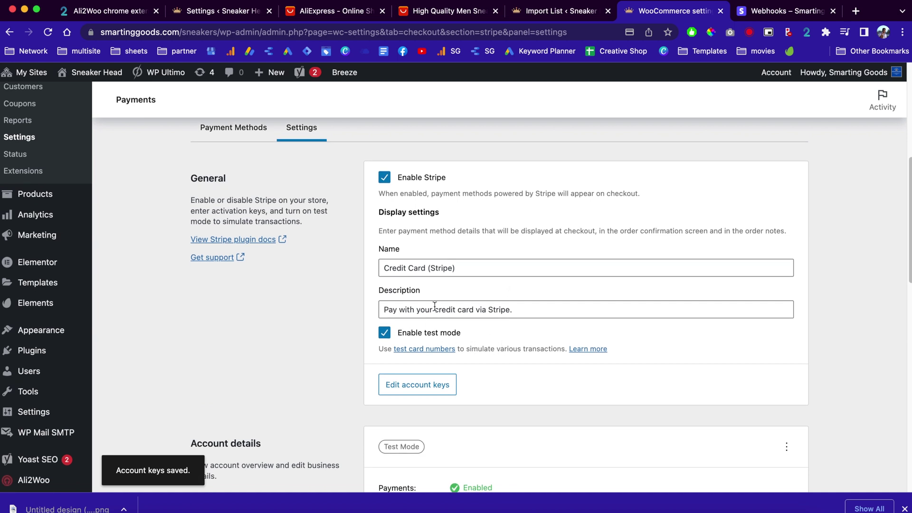
{"action": "scroll", "coordinate": [501, 312], "scroll_direction": "down", "scroll_amount": 1}
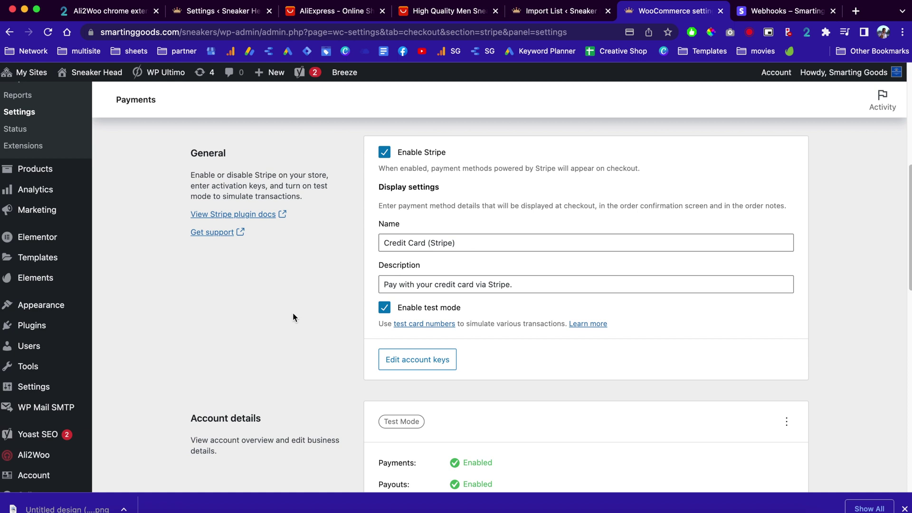
{"action": "scroll", "coordinate": [293, 314], "scroll_direction": "up", "scroll_amount": 5}
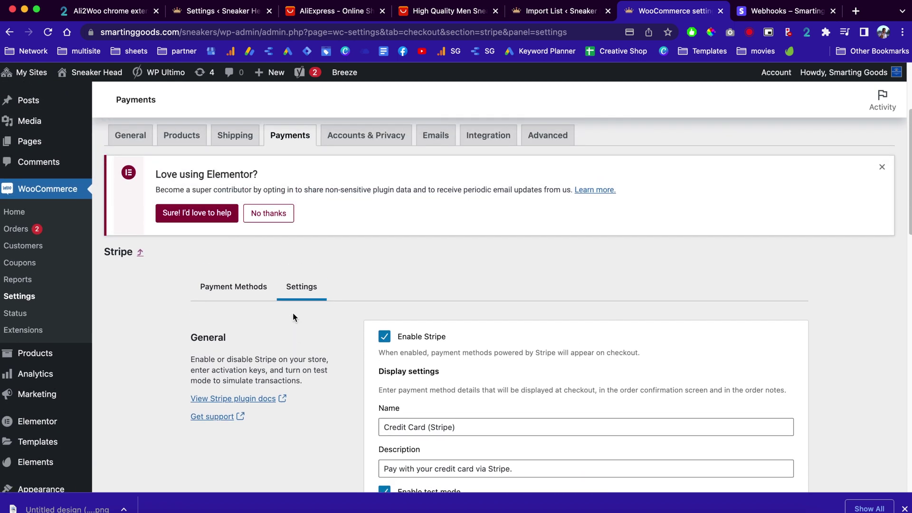
{"action": "left_click", "coordinate": [18, 228]}
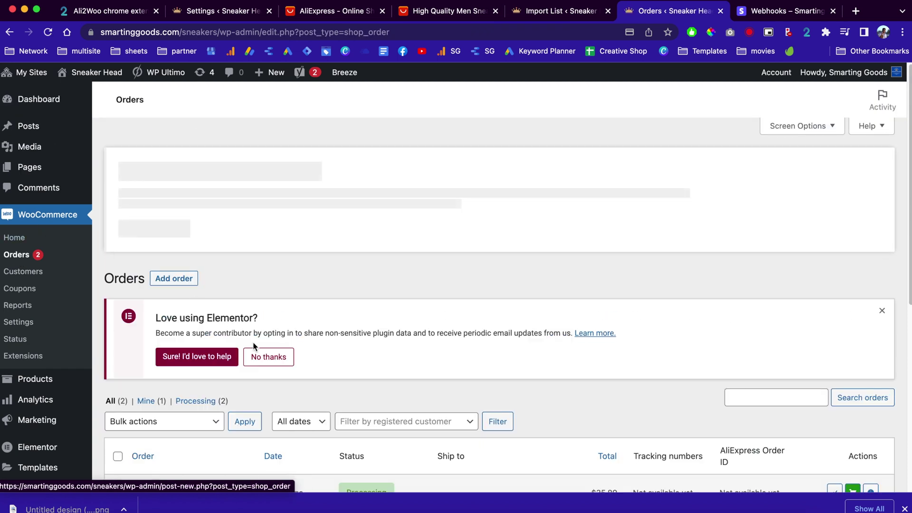
{"action": "scroll", "coordinate": [254, 345], "scroll_direction": "down", "scroll_amount": 3}
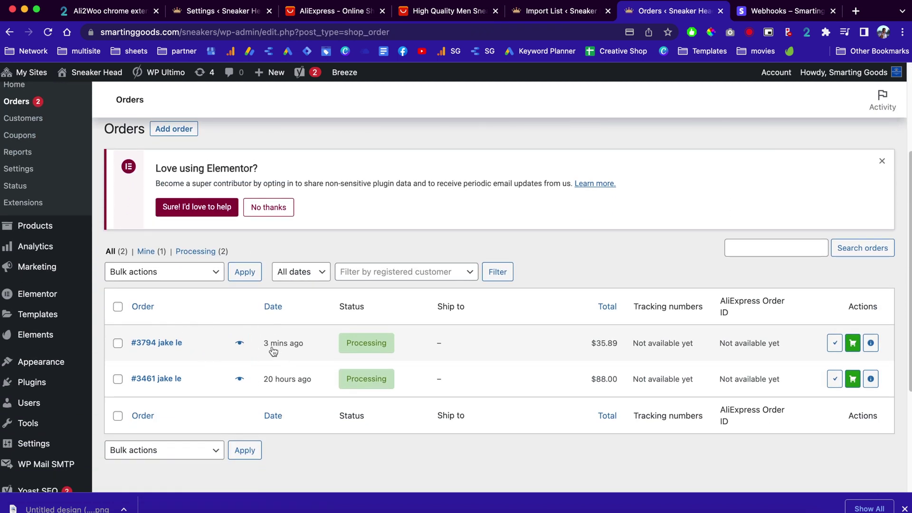
{"action": "mouse_move", "coordinate": [304, 351]}
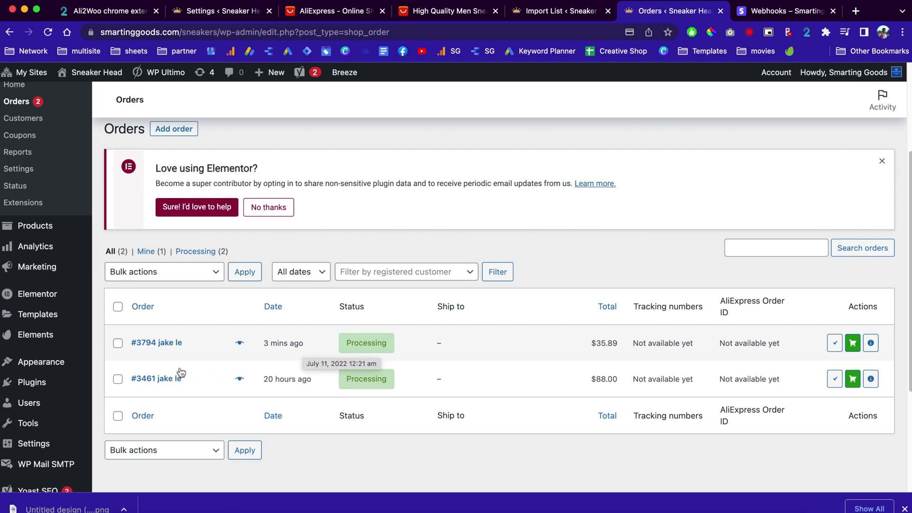
{"action": "left_click", "coordinate": [157, 345]}
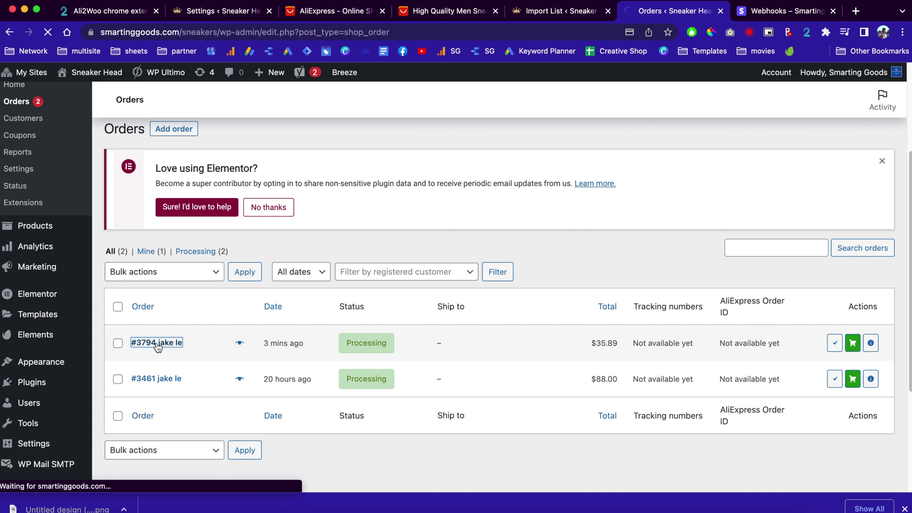
{"action": "scroll", "coordinate": [571, 346], "scroll_direction": "down", "scroll_amount": 2}
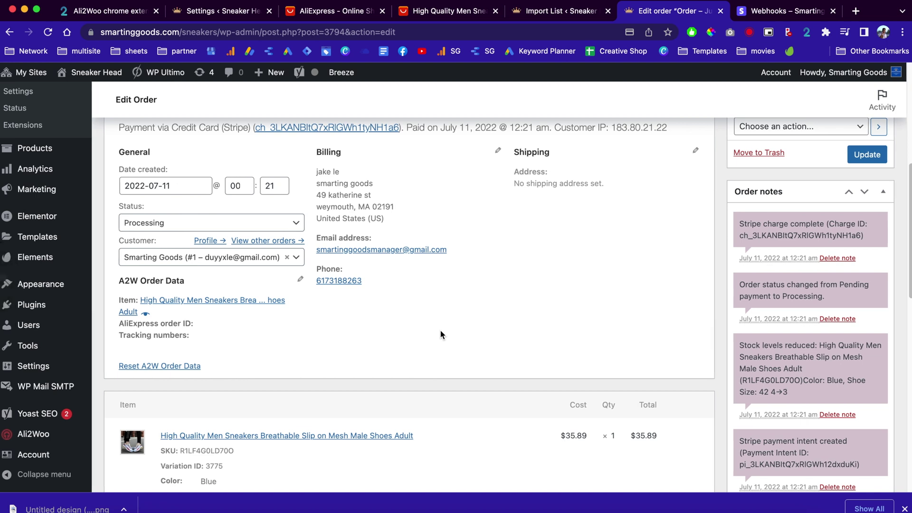
{"action": "scroll", "coordinate": [440, 330], "scroll_direction": "down", "scroll_amount": 3}
{"action": "scroll", "coordinate": [438, 351], "scroll_direction": "down", "scroll_amount": 2}
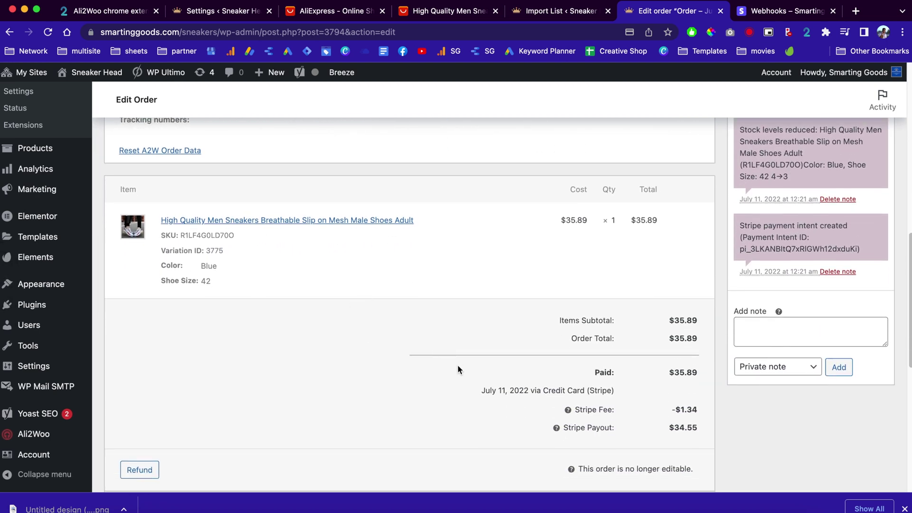
{"action": "scroll", "coordinate": [414, 309], "scroll_direction": "up", "scroll_amount": 3}
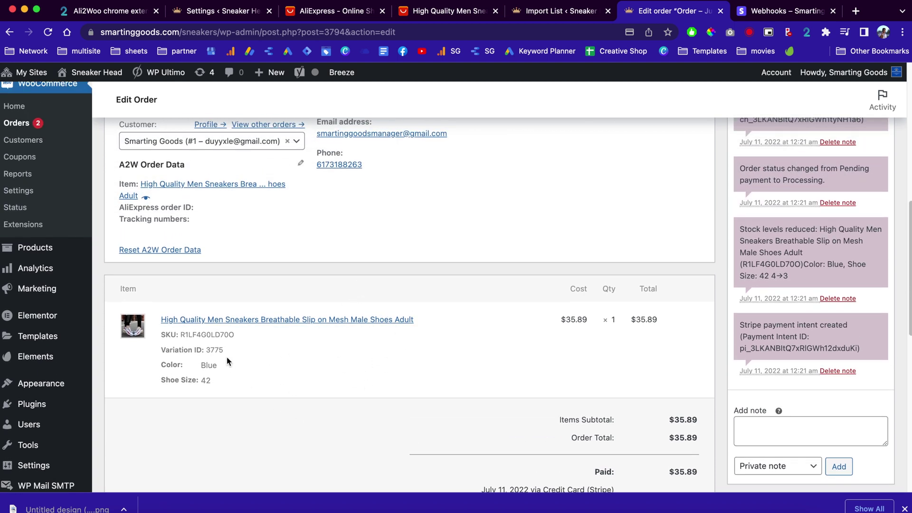
{"action": "scroll", "coordinate": [343, 383], "scroll_direction": "up", "scroll_amount": 5}
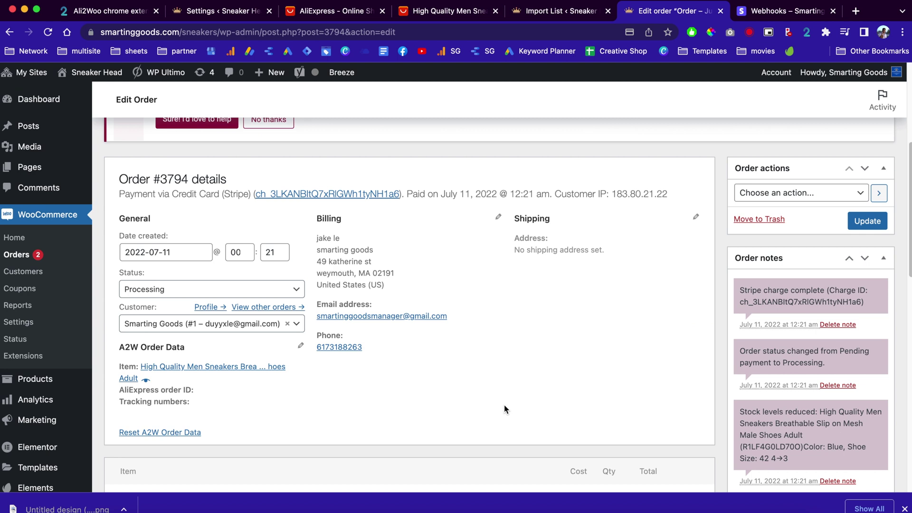
{"action": "scroll", "coordinate": [503, 404], "scroll_direction": "left", "scroll_amount": 5}
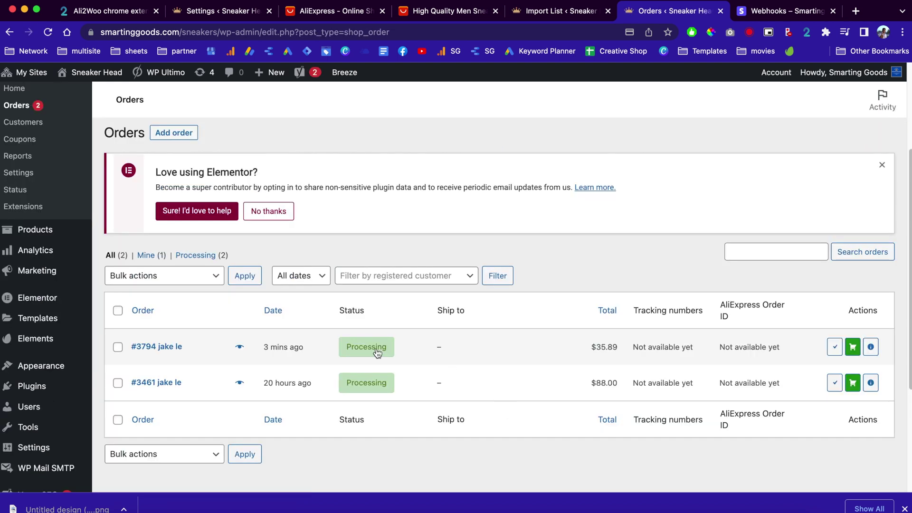
Step: Fulfil order #3794 via the Chrome extension with AliExpress Standard Shipping and view the AliExpress confirmation
{"action": "left_click", "coordinate": [852, 347]}
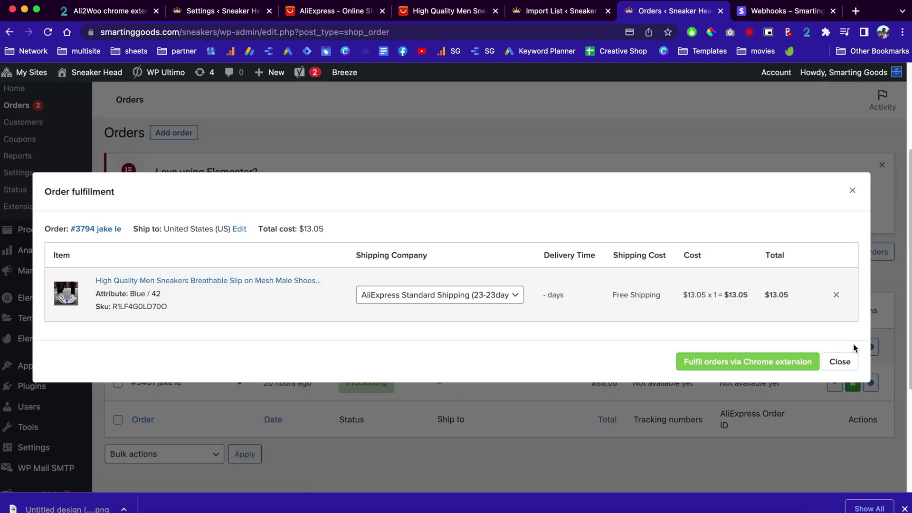
{"action": "left_click", "coordinate": [505, 294]}
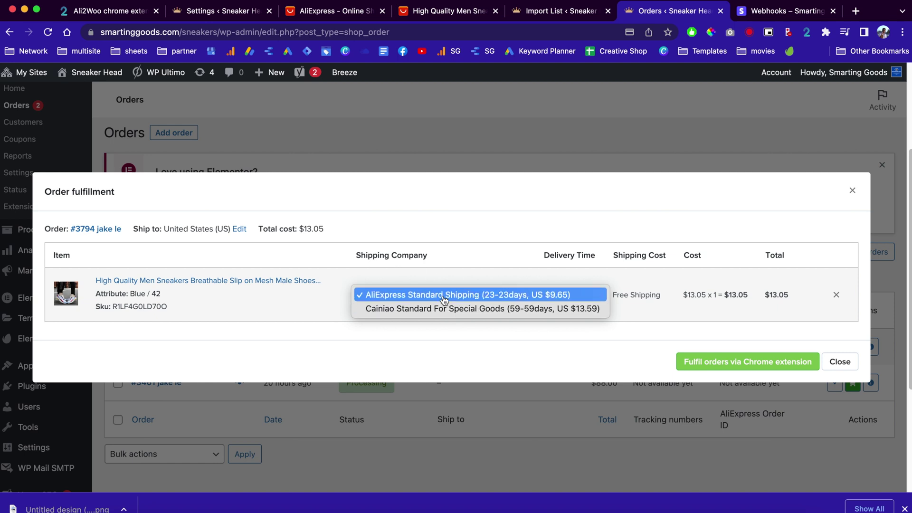
{"action": "left_click", "coordinate": [443, 295]}
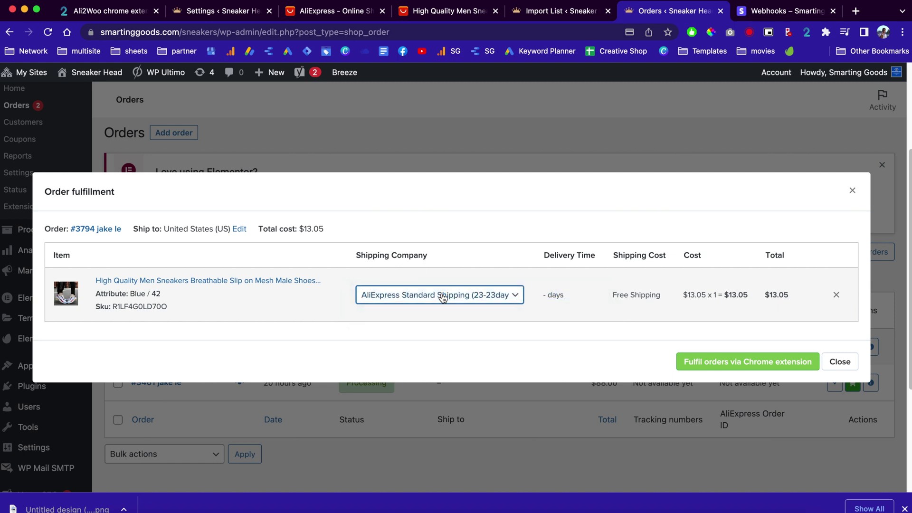
{"action": "left_click", "coordinate": [744, 362]}
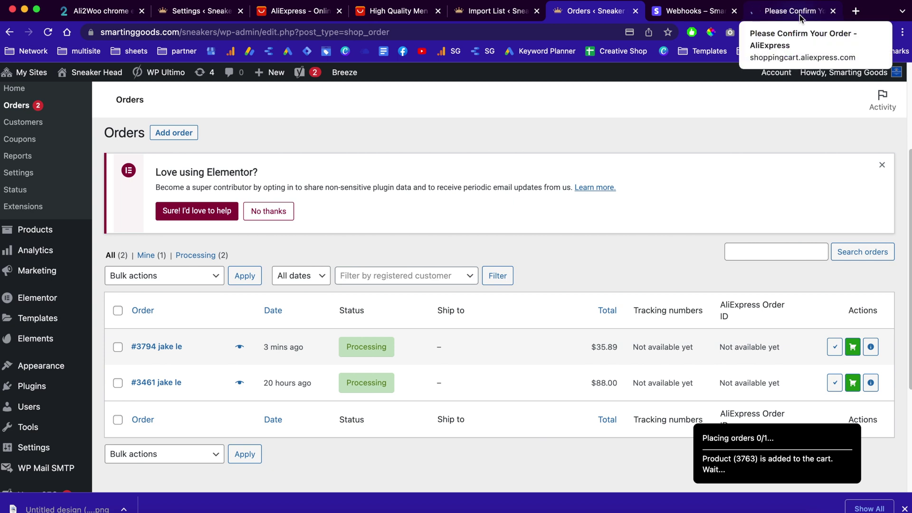
{"action": "left_click", "coordinate": [799, 16]}
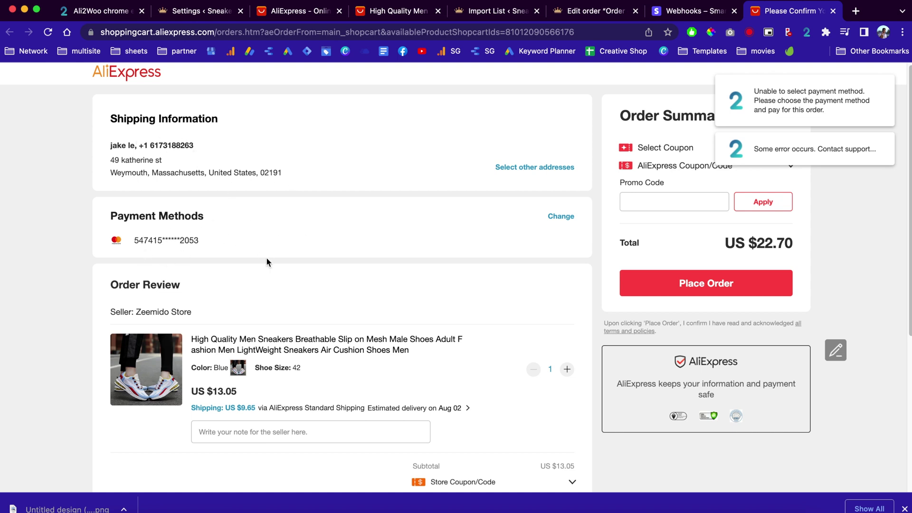
Step: Compare the AliExpress US $22.70 total against order #3794, then close the checkout tab
{"action": "scroll", "coordinate": [267, 259], "scroll_direction": "down", "scroll_amount": 2}
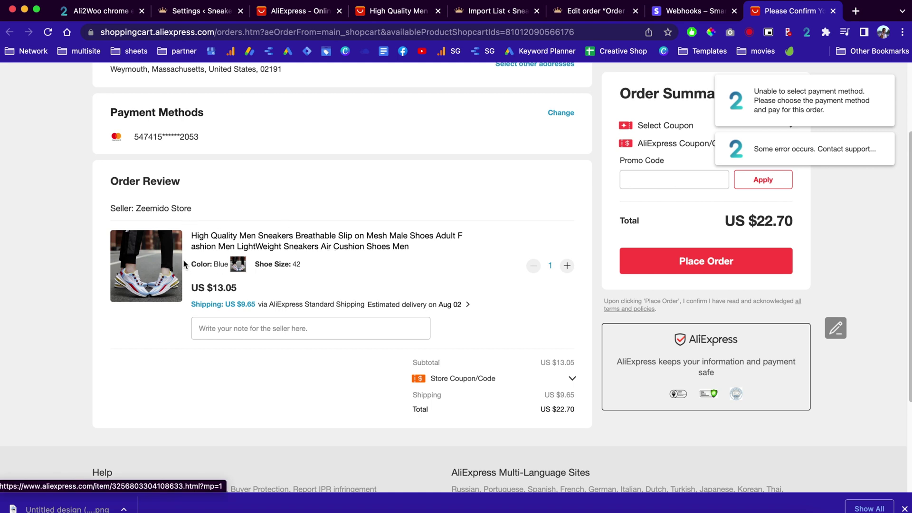
{"action": "left_click", "coordinate": [577, 15]}
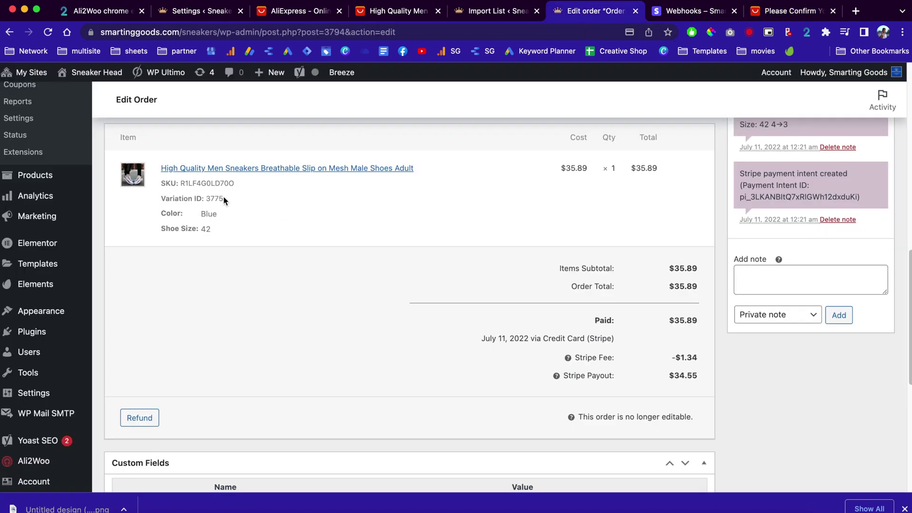
{"action": "left_click", "coordinate": [788, 11]}
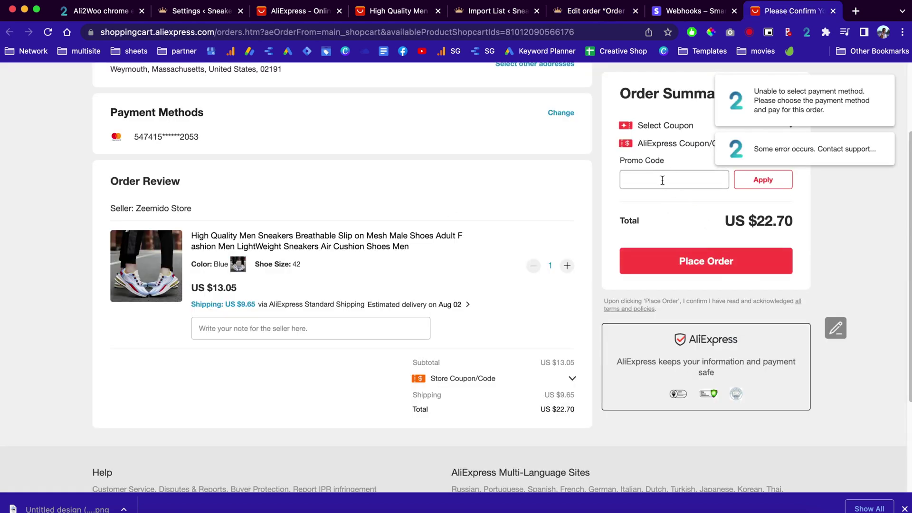
{"action": "scroll", "coordinate": [662, 180], "scroll_direction": "up", "scroll_amount": 3}
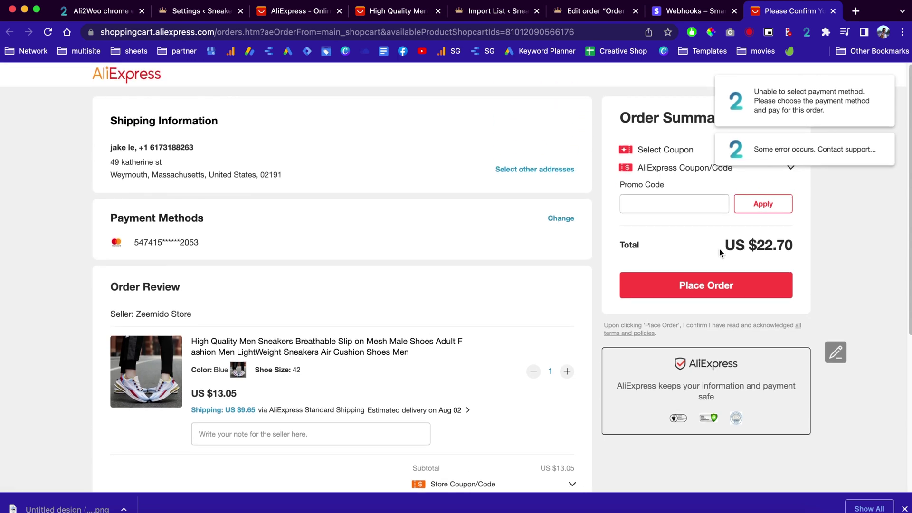
{"action": "left_click_drag", "start_coordinate": [757, 245], "coordinate": [791, 246]}
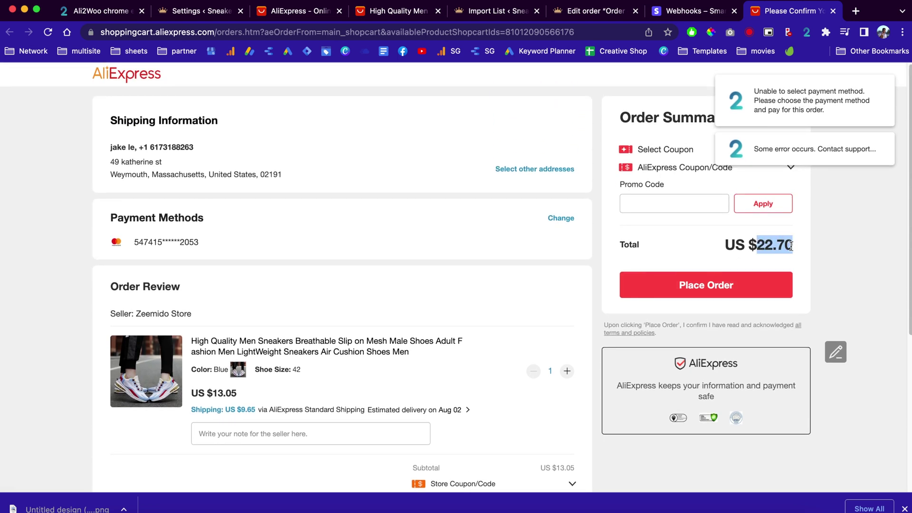
{"action": "left_click", "coordinate": [594, 13]}
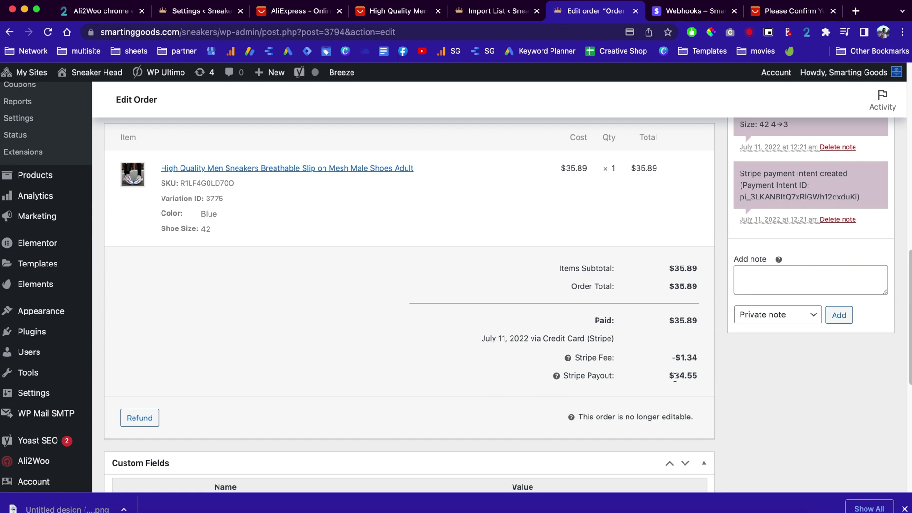
{"action": "left_click", "coordinate": [797, 14]}
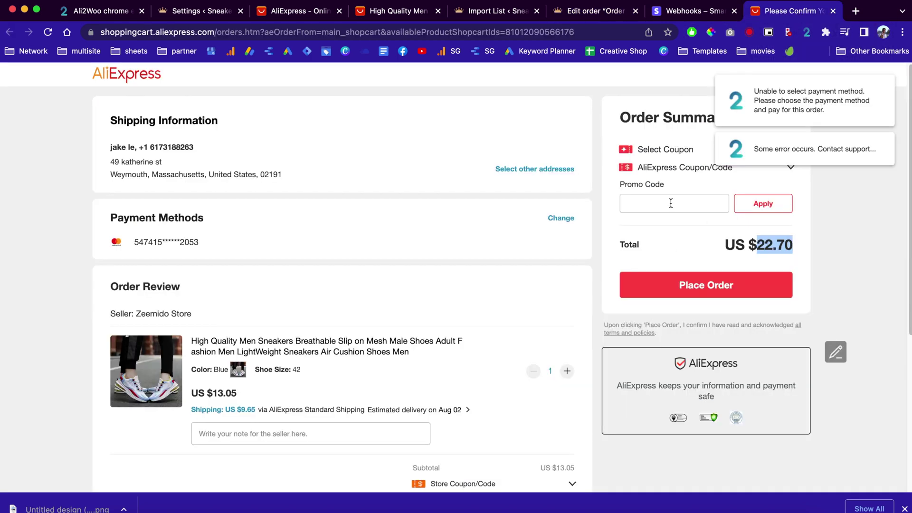
{"action": "left_click", "coordinate": [595, 14]}
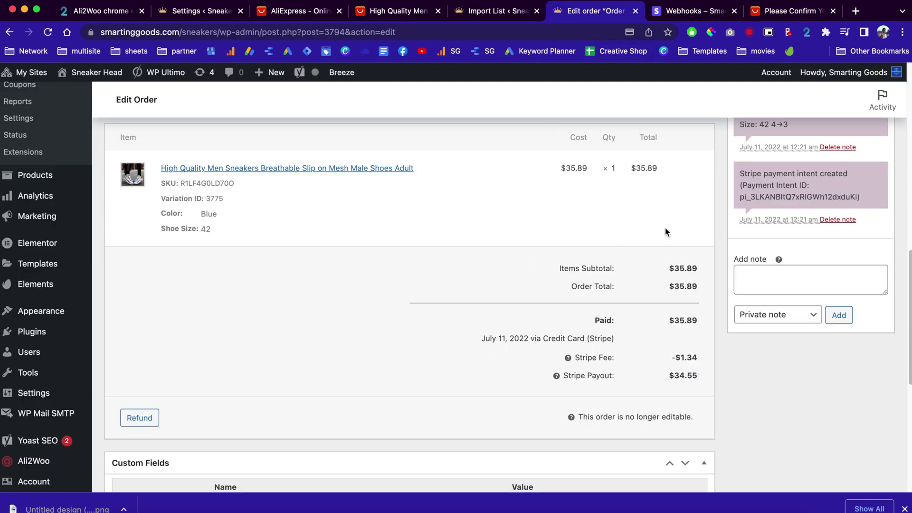
{"action": "left_click", "coordinate": [783, 13]}
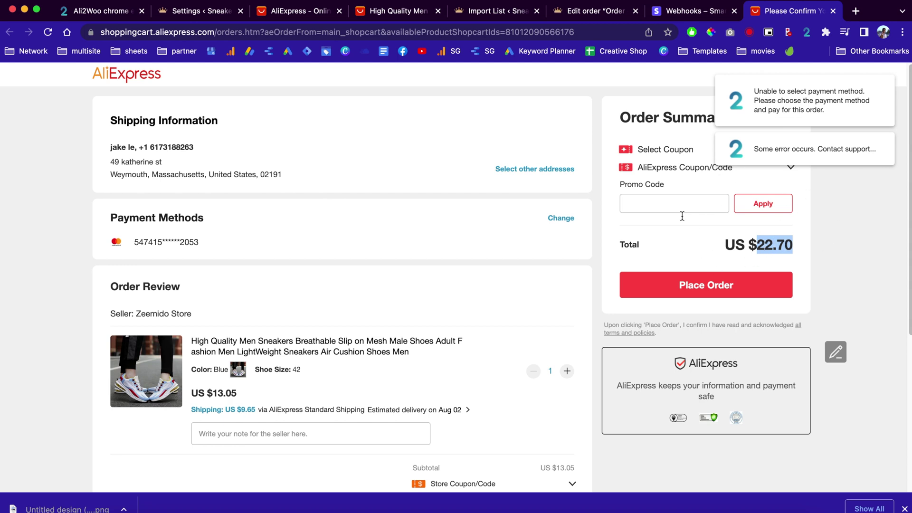
{"action": "key", "text": "super+w"}
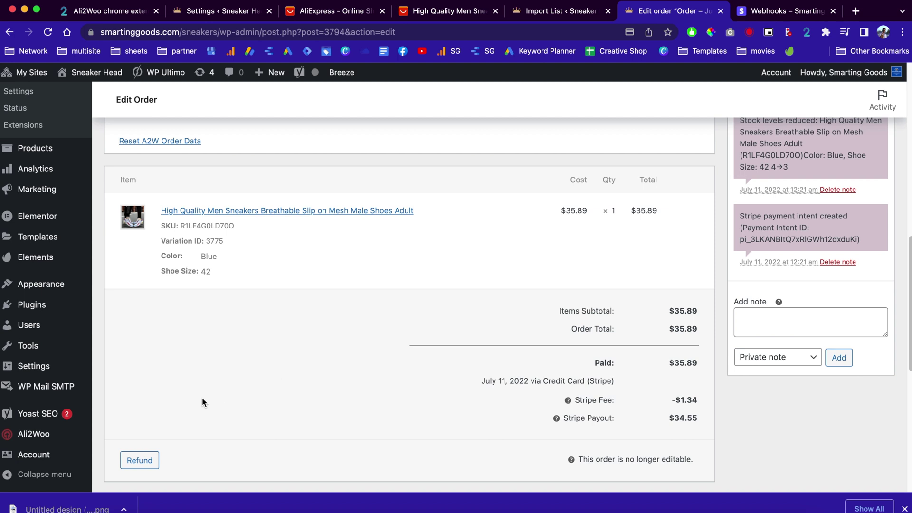
Step: Open the Ali2Woo Import List and select all products
{"action": "scroll", "coordinate": [202, 397], "scroll_direction": "down", "scroll_amount": 2}
{"action": "mouse_move", "coordinate": [50, 440]}
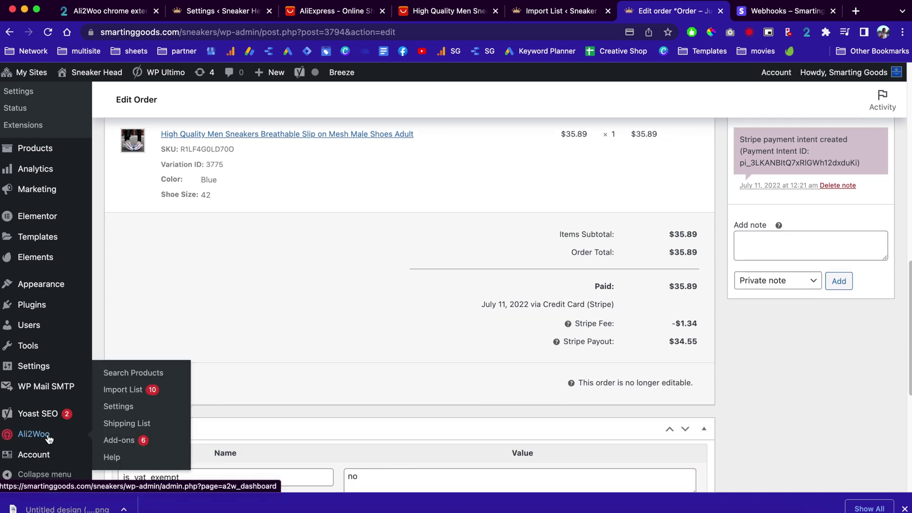
{"action": "left_click", "coordinate": [136, 396]}
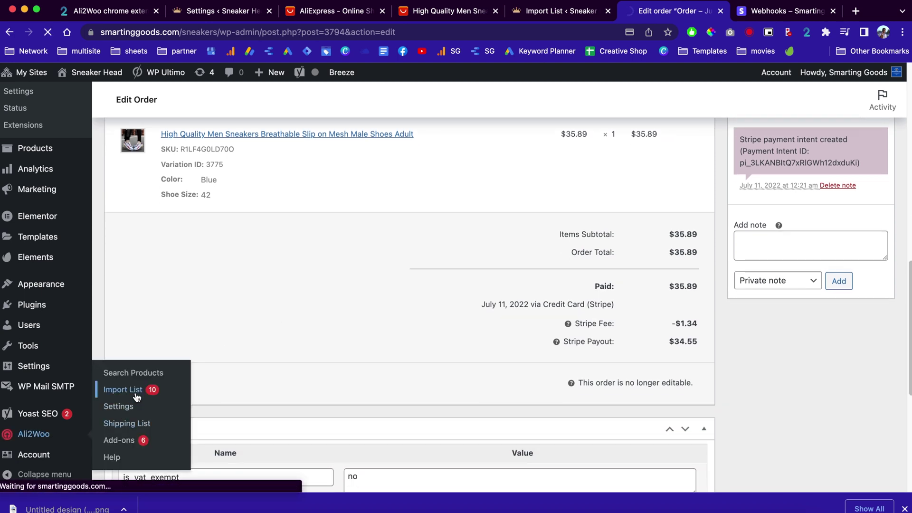
{"action": "scroll", "coordinate": [406, 241], "scroll_direction": "down", "scroll_amount": 3}
{"action": "scroll", "coordinate": [405, 241], "scroll_direction": "down", "scroll_amount": 14}
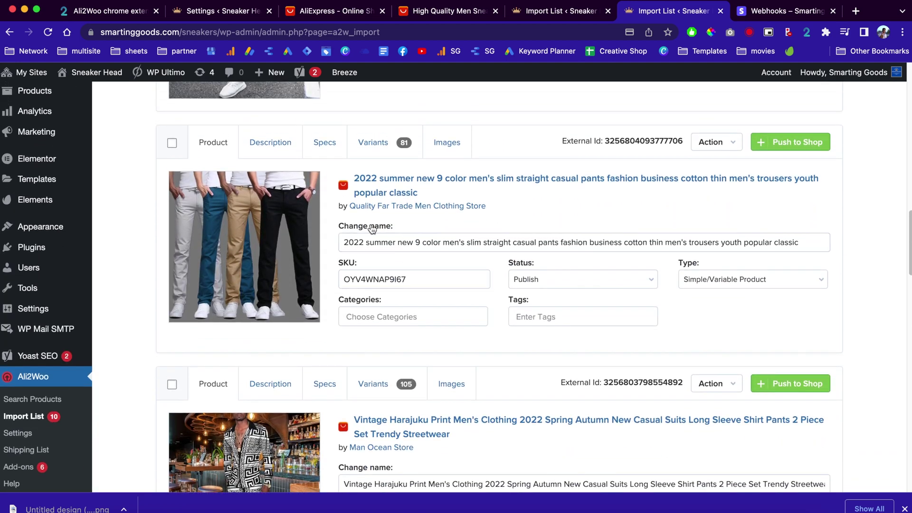
{"action": "scroll", "coordinate": [428, 229], "scroll_direction": "up", "scroll_amount": 9}
{"action": "scroll", "coordinate": [427, 230], "scroll_direction": "up", "scroll_amount": 7}
{"action": "left_click", "coordinate": [173, 122]}
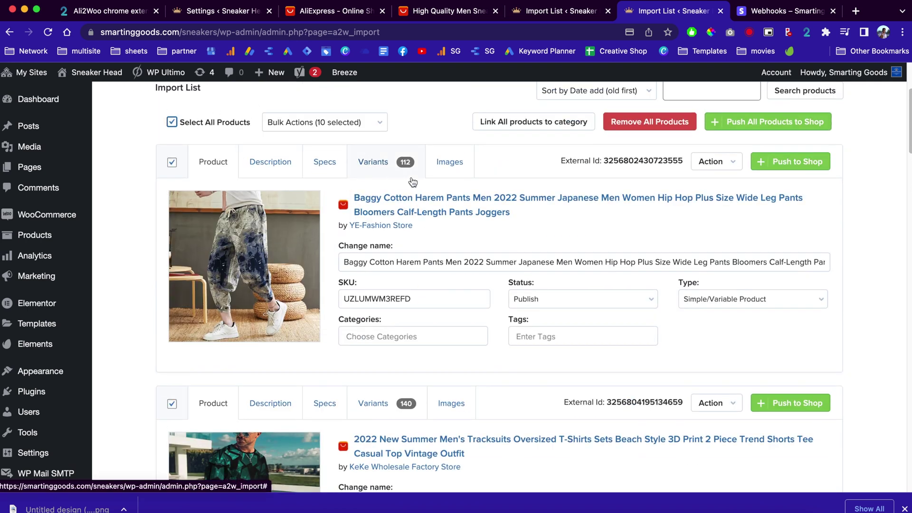
Step: Link all products to the Fashion category only, removing Shoes
{"action": "left_click", "coordinate": [565, 122]}
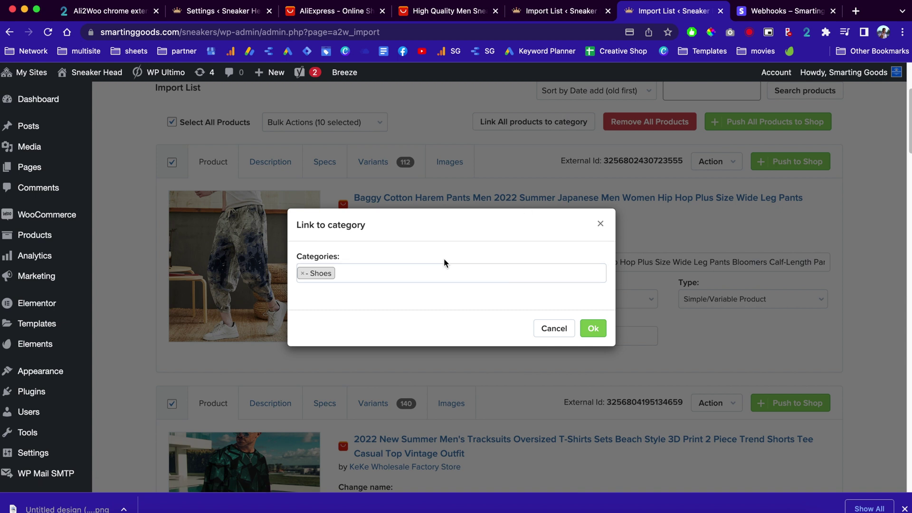
{"action": "left_click", "coordinate": [421, 278]}
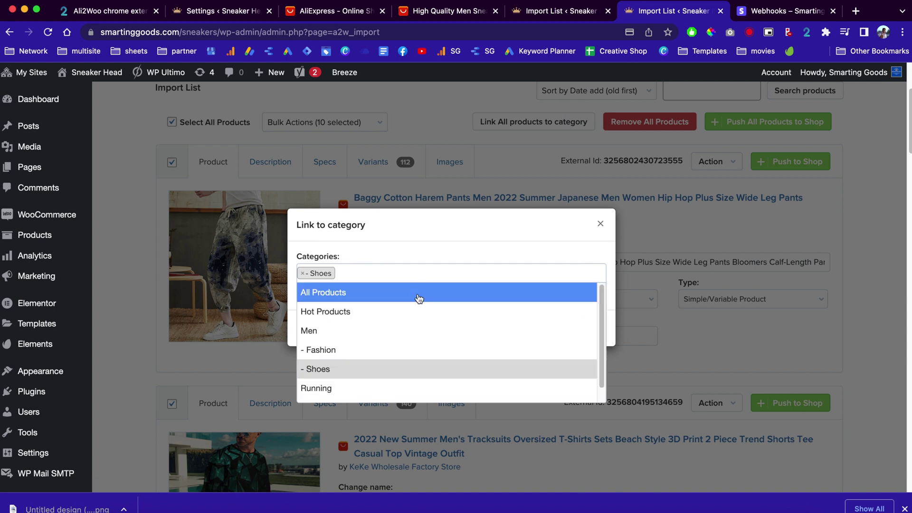
{"action": "left_click", "coordinate": [371, 351]}
{"action": "left_click", "coordinate": [353, 273]}
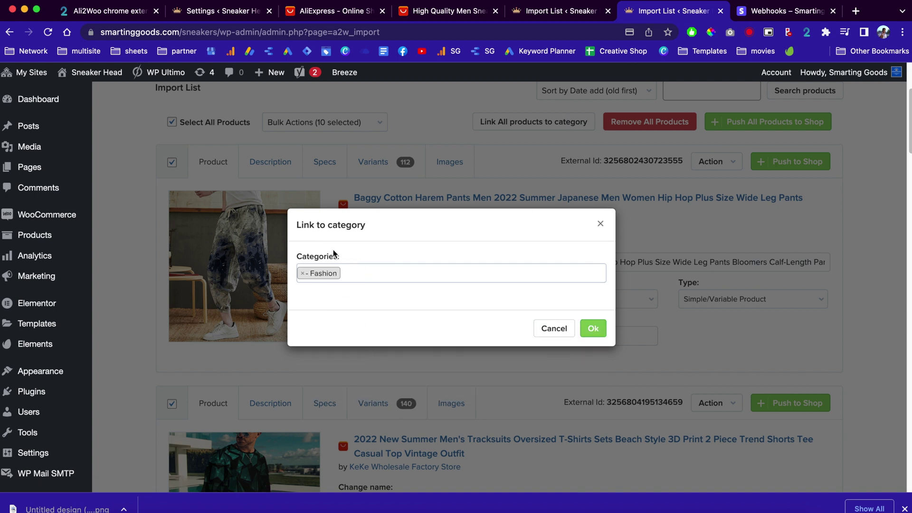
{"action": "left_click", "coordinate": [601, 336]}
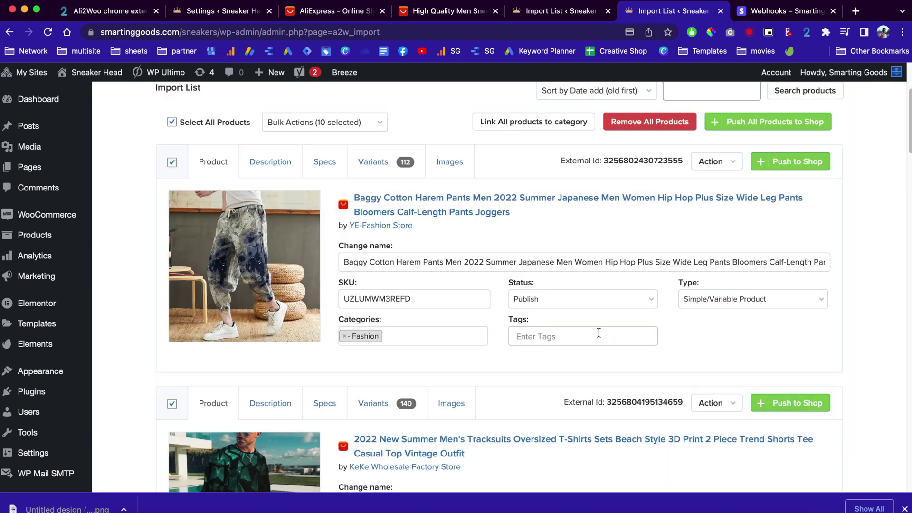
Step: Push all imported products to the WooCommerce shop
{"action": "scroll", "coordinate": [598, 333], "scroll_direction": "up", "scroll_amount": 2}
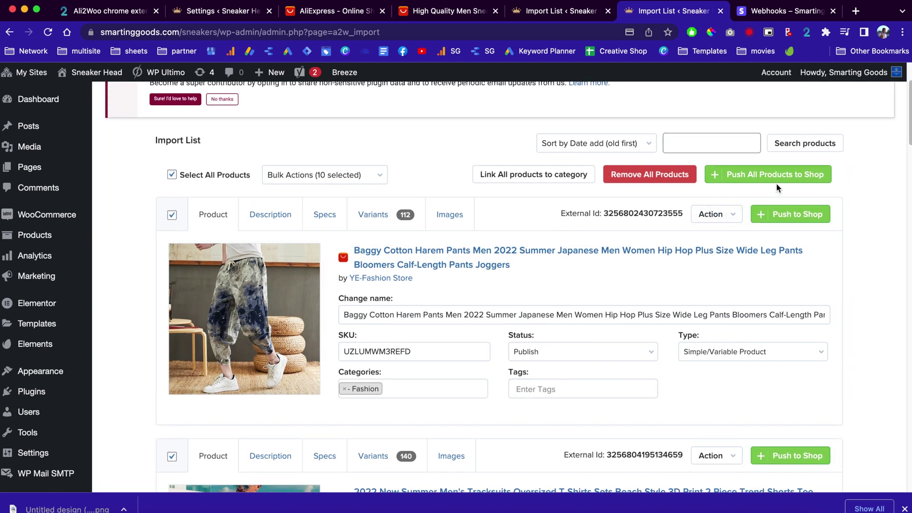
{"action": "left_click", "coordinate": [759, 176]}
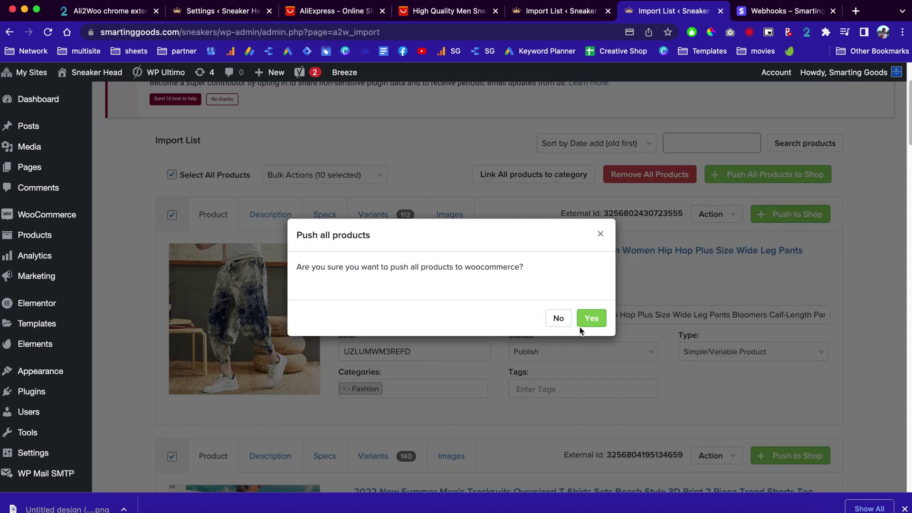
{"action": "left_click", "coordinate": [591, 318]}
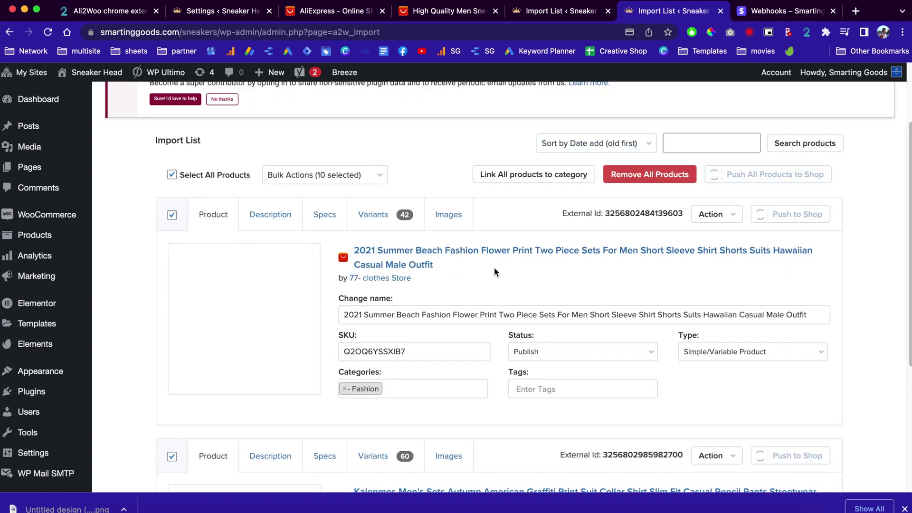
{"action": "mouse_move", "coordinate": [93, 72]}
{"action": "right_click", "coordinate": [85, 91]}
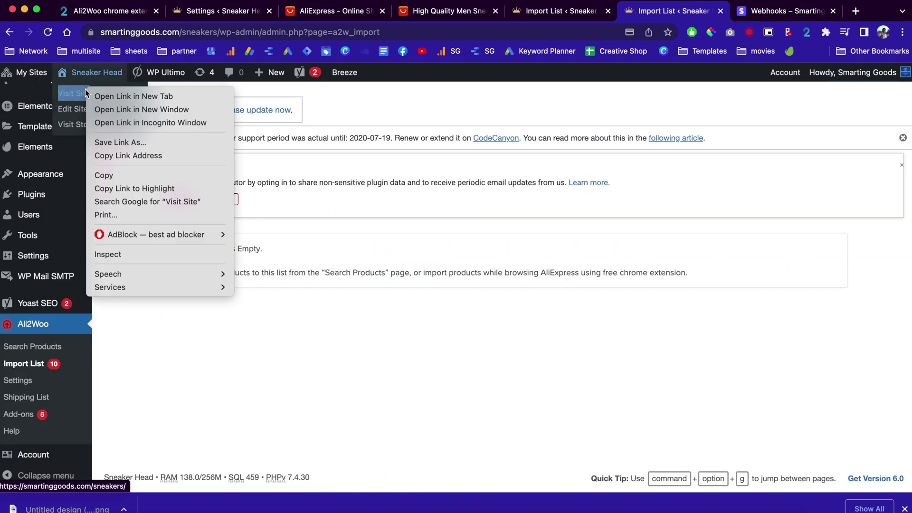
Step: Open the Sneaker Head storefront in a new tab and browse the live home page
{"action": "left_click", "coordinate": [123, 96]}
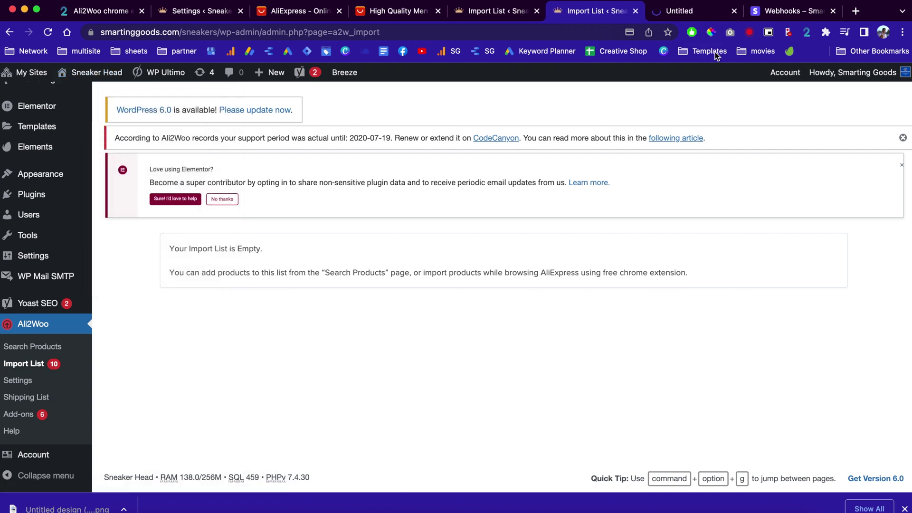
{"action": "left_click", "coordinate": [690, 13]}
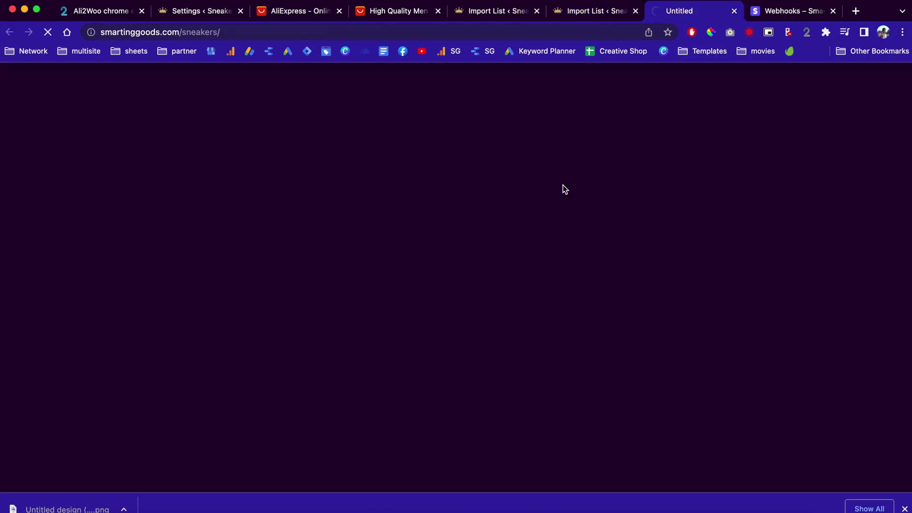
{"action": "scroll", "coordinate": [496, 331], "scroll_direction": "down", "scroll_amount": 10}
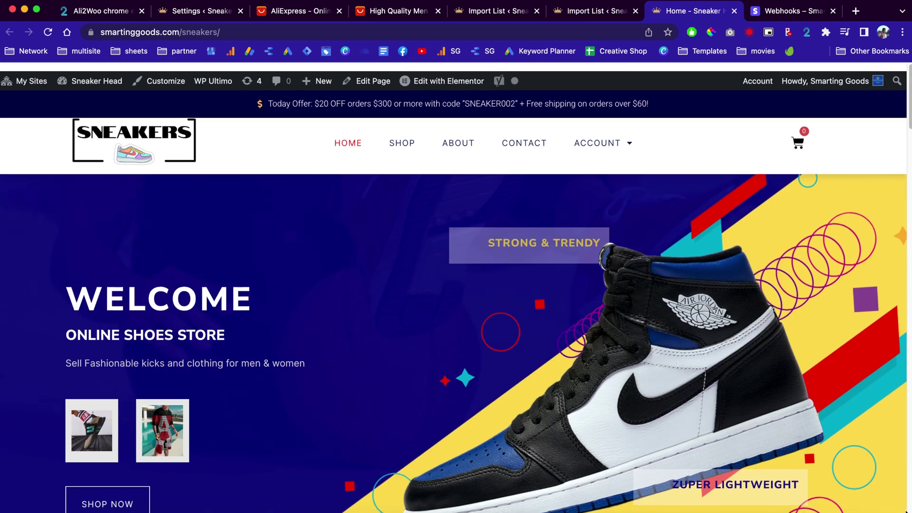
{"action": "scroll", "coordinate": [566, 415], "scroll_direction": "down", "scroll_amount": 2}
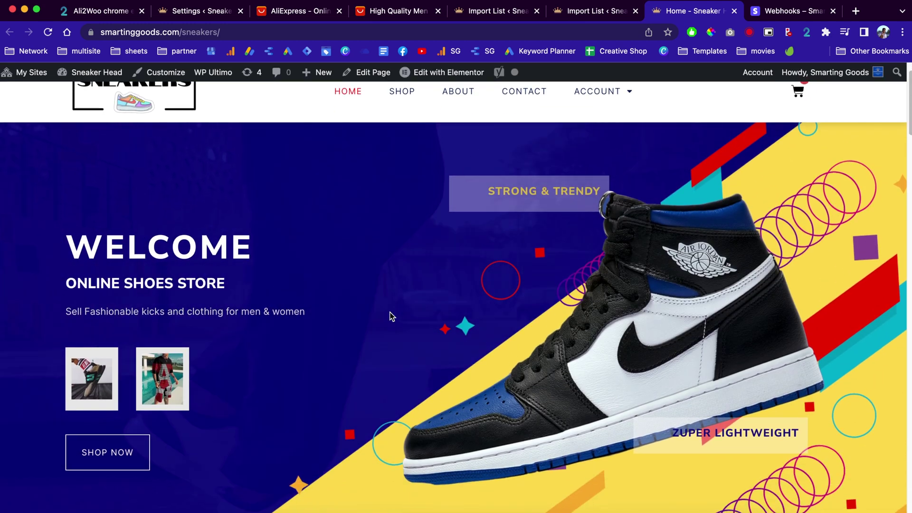
{"action": "scroll", "coordinate": [502, 323], "scroll_direction": "up", "scroll_amount": 2}
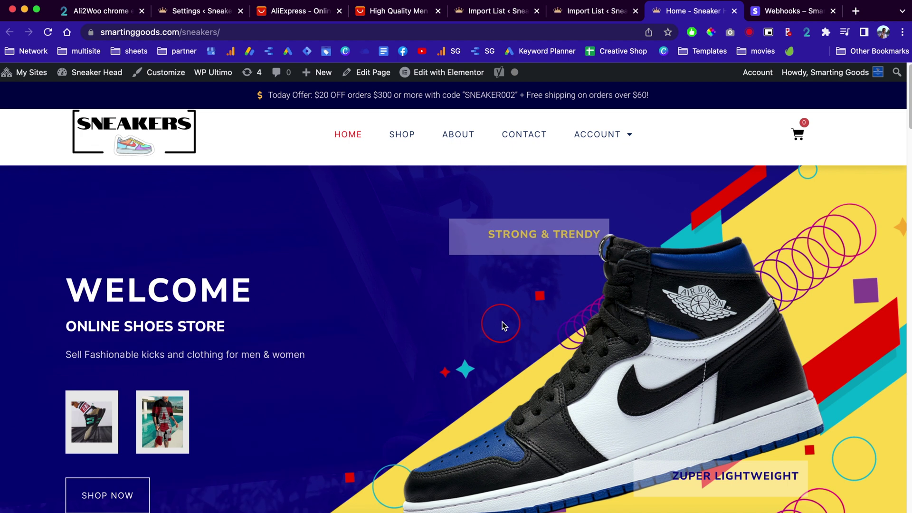
{"action": "scroll", "coordinate": [502, 323], "scroll_direction": "down", "scroll_amount": 4}
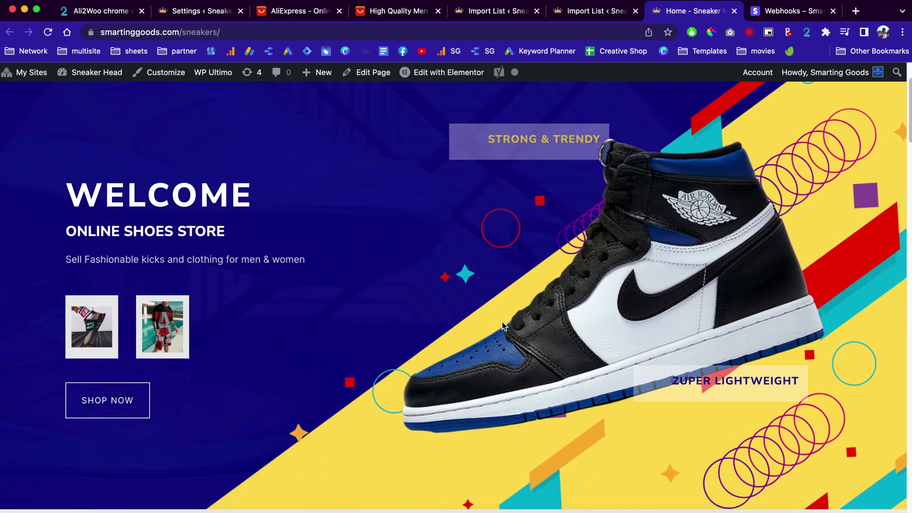
{"action": "scroll", "coordinate": [503, 326], "scroll_direction": "up", "scroll_amount": 4}
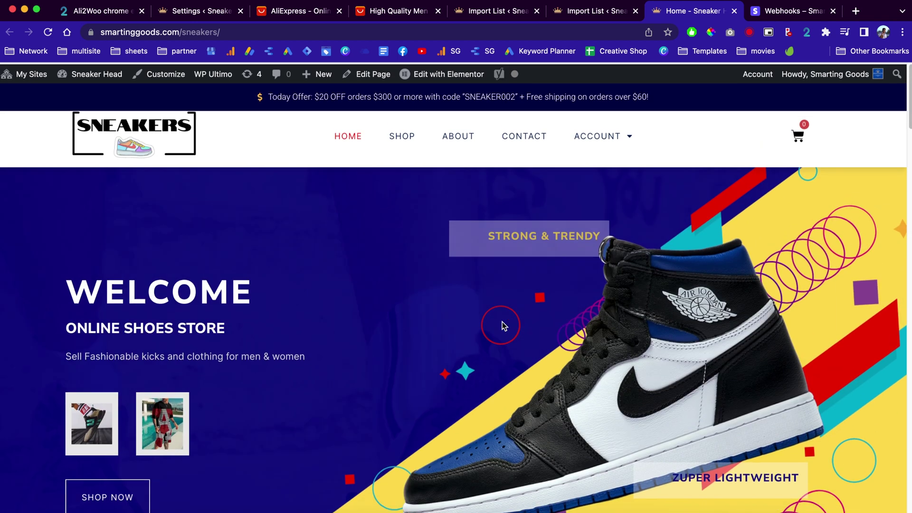
{"action": "scroll", "coordinate": [504, 326], "scroll_direction": "down", "scroll_amount": 2}
{"action": "scroll", "coordinate": [502, 322], "scroll_direction": "down", "scroll_amount": 1}
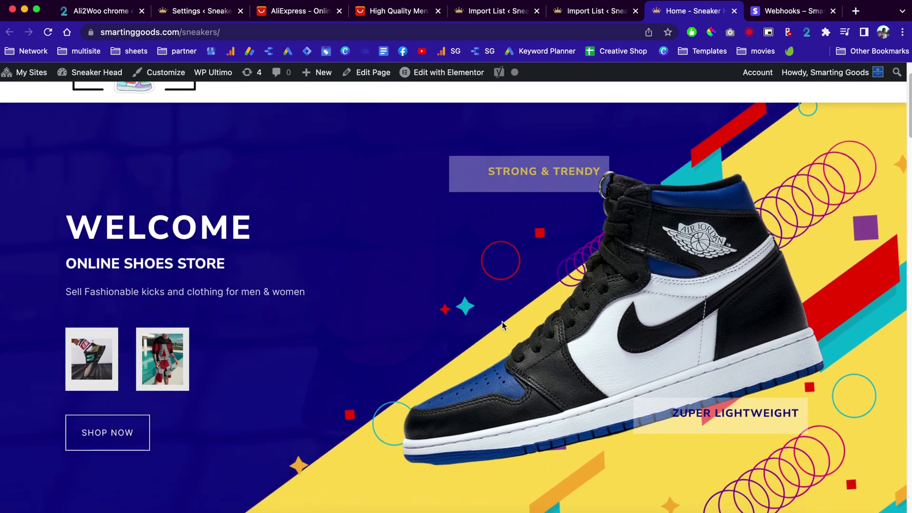